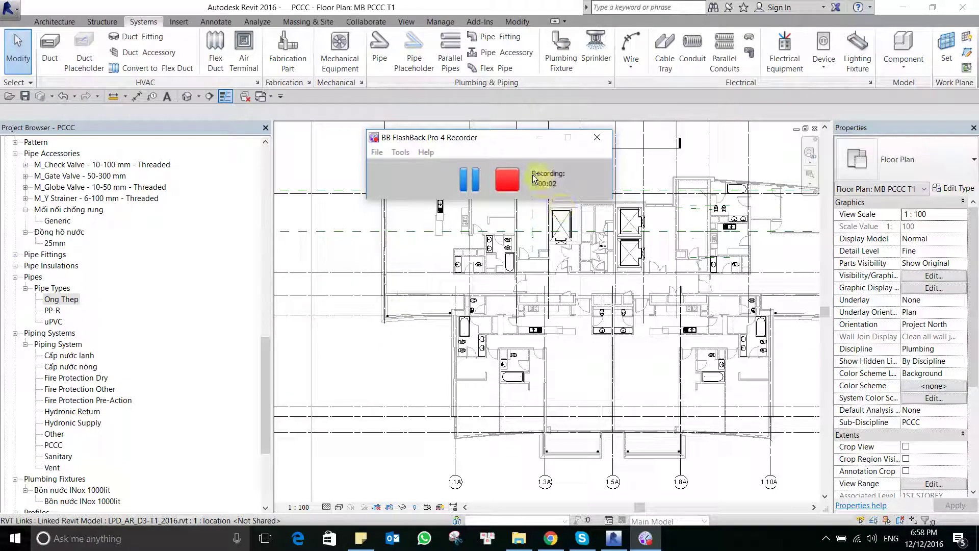
Step: Open the Ong Thep pipe type's routing preferences and start loading a fitting family
{"action": "left_click", "coordinate": [61, 299]}
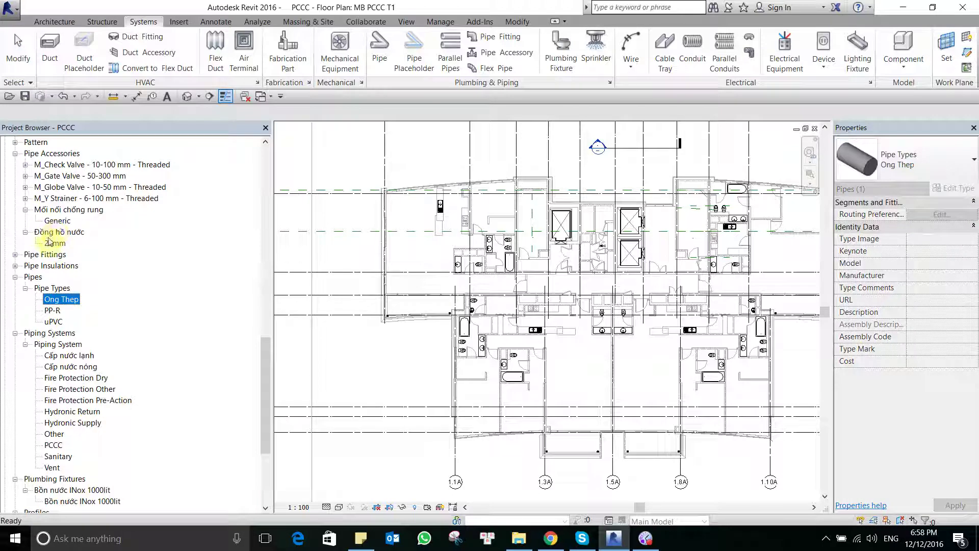
{"action": "double_click", "coordinate": [61, 300]}
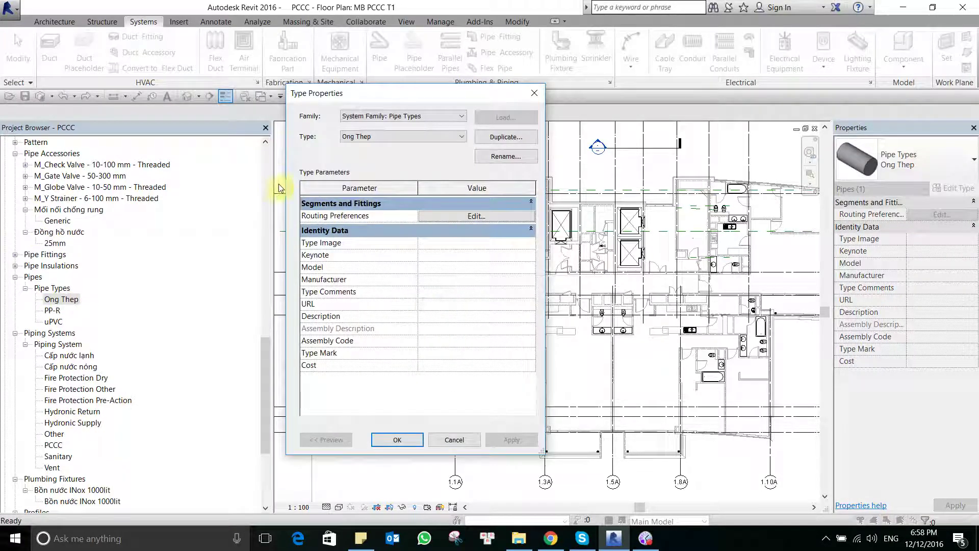
{"action": "left_click", "coordinate": [477, 215]}
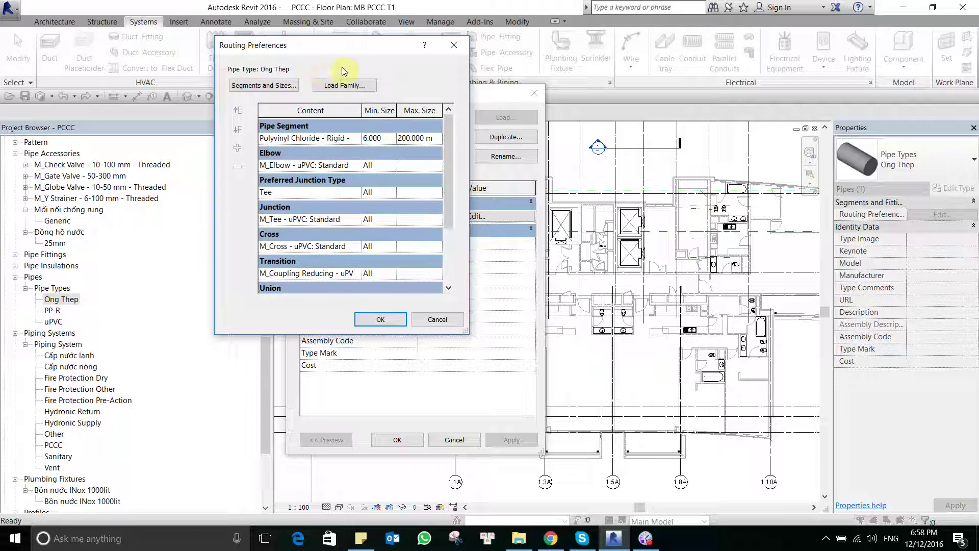
{"action": "left_click", "coordinate": [332, 84]}
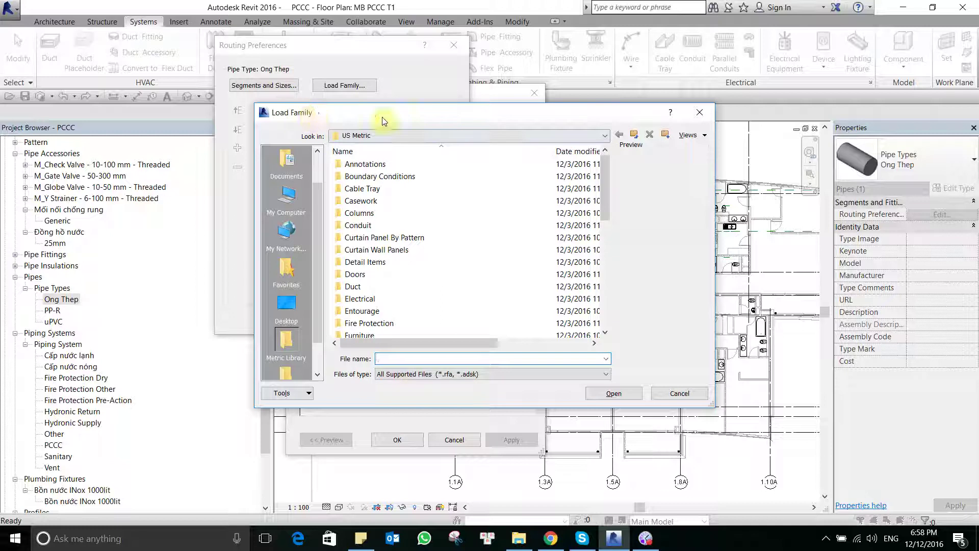
Step: Browse the family library to Pipe > Fittings > Malleable Iron > Class 150 > Threaded
{"action": "scroll", "coordinate": [484, 163], "scroll_direction": "down", "scroll_amount": 3}
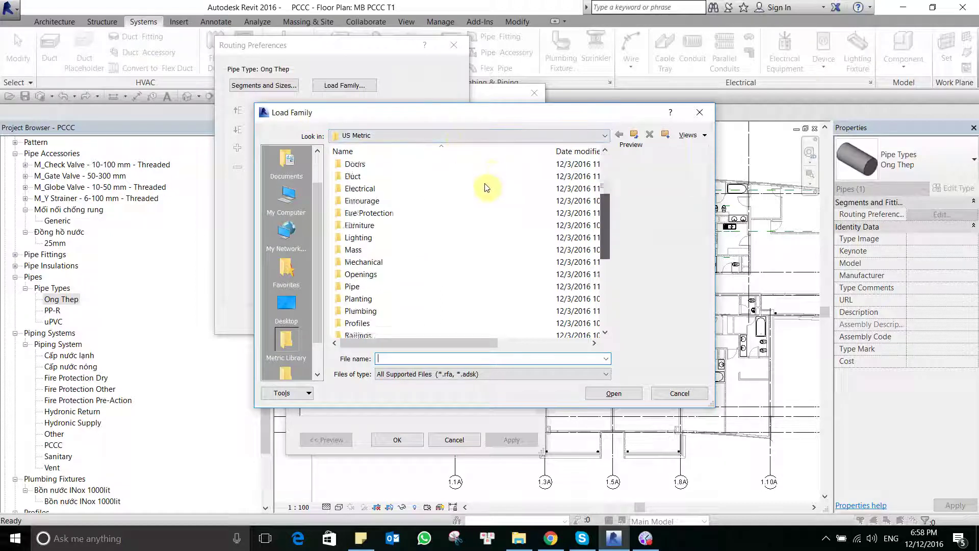
{"action": "scroll", "coordinate": [484, 187], "scroll_direction": "down", "scroll_amount": 2}
{"action": "double_click", "coordinate": [403, 237]}
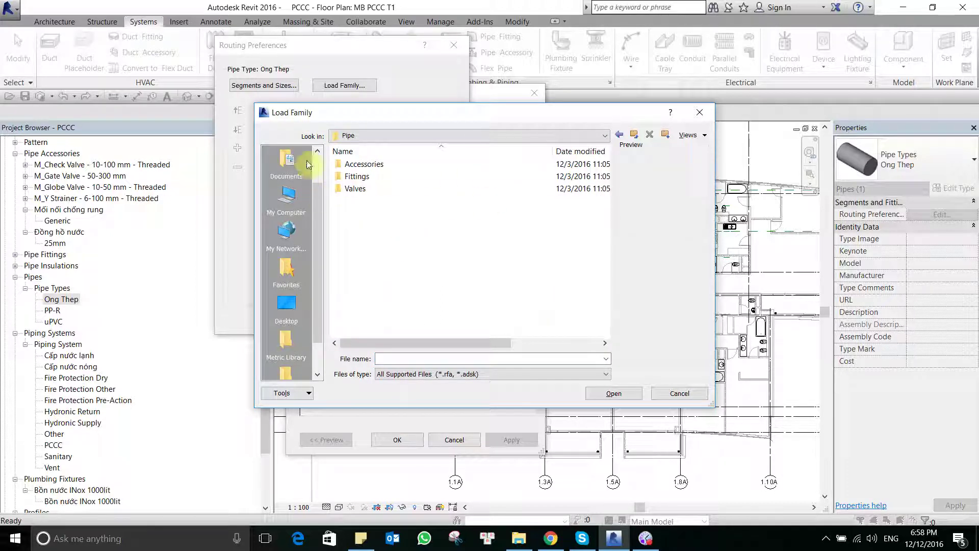
{"action": "double_click", "coordinate": [366, 177]}
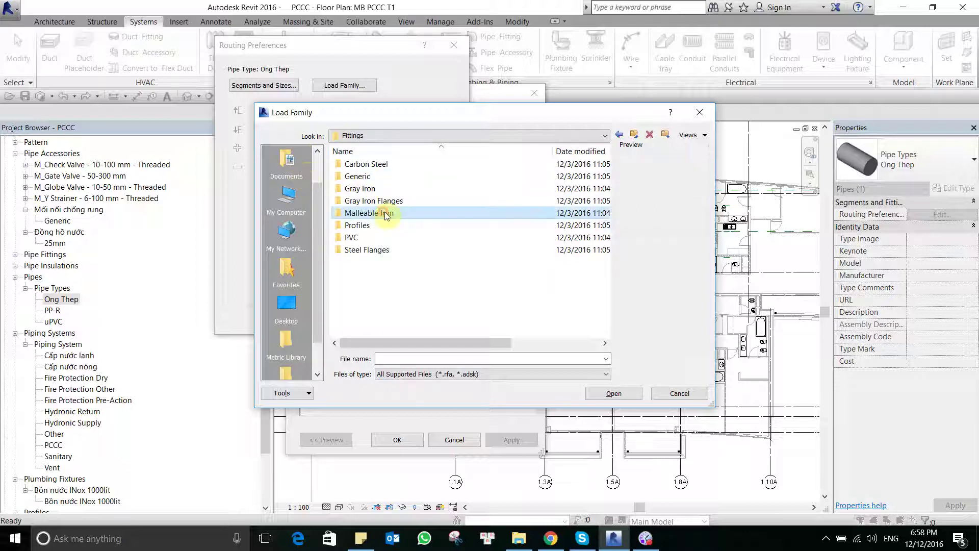
{"action": "left_click", "coordinate": [416, 216]}
{"action": "double_click", "coordinate": [416, 214]}
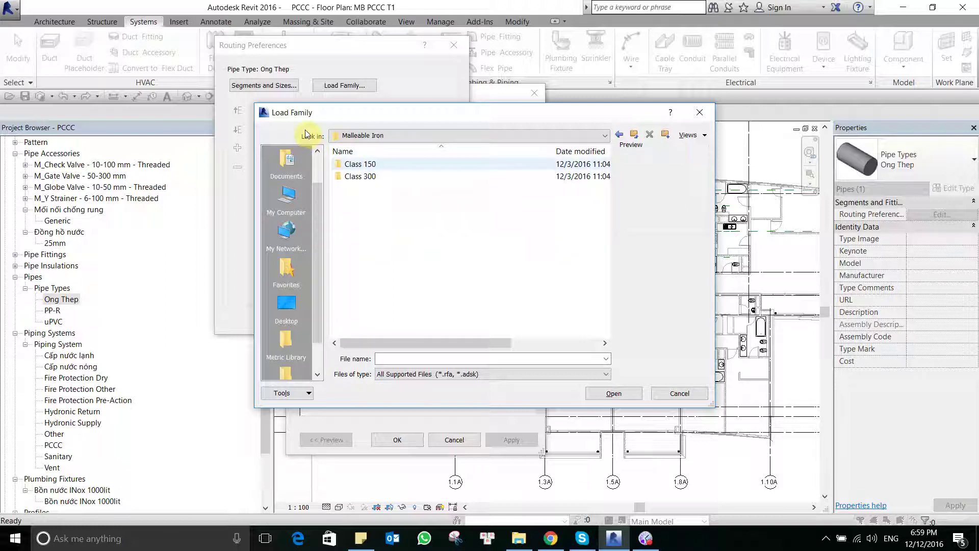
{"action": "double_click", "coordinate": [381, 164]}
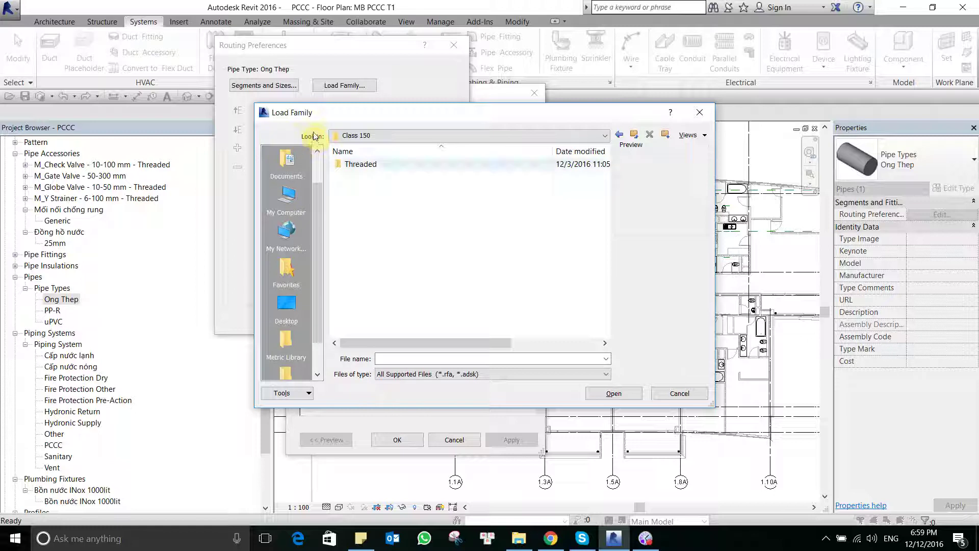
{"action": "double_click", "coordinate": [389, 163]}
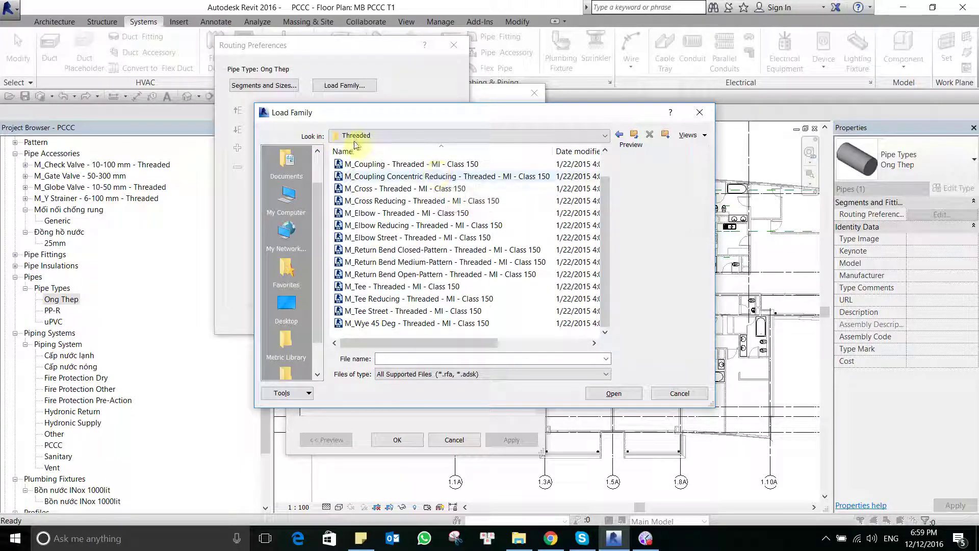
Step: Load the threaded M_Cap, M_Coupling, M_Cross Reducing, M_Elbow Reducing and M_Tee Reducing families
{"action": "left_click", "coordinate": [382, 164]}
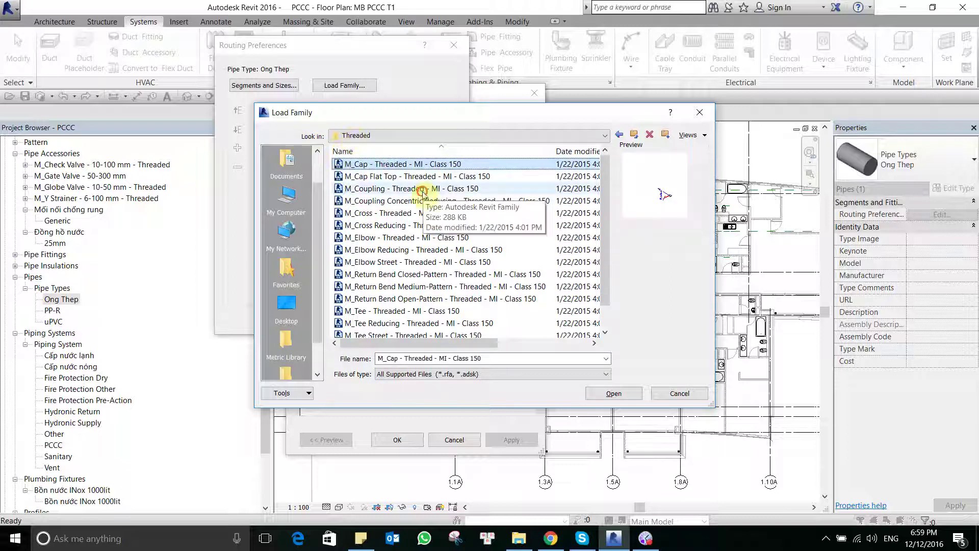
{"action": "left_click", "coordinate": [359, 188], "text": "ctrl"}
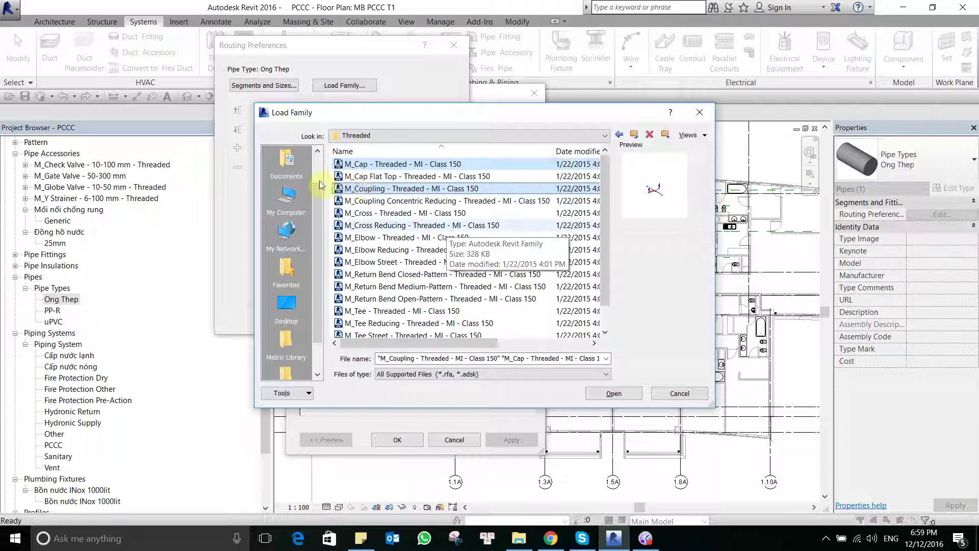
{"action": "left_click", "coordinate": [380, 225], "text": "ctrl"}
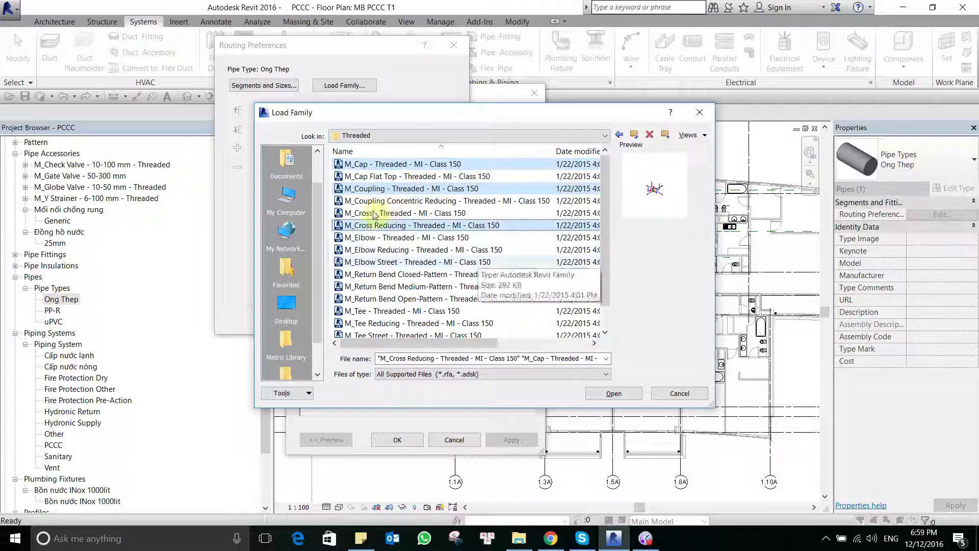
{"action": "left_click", "coordinate": [408, 250], "text": "ctrl"}
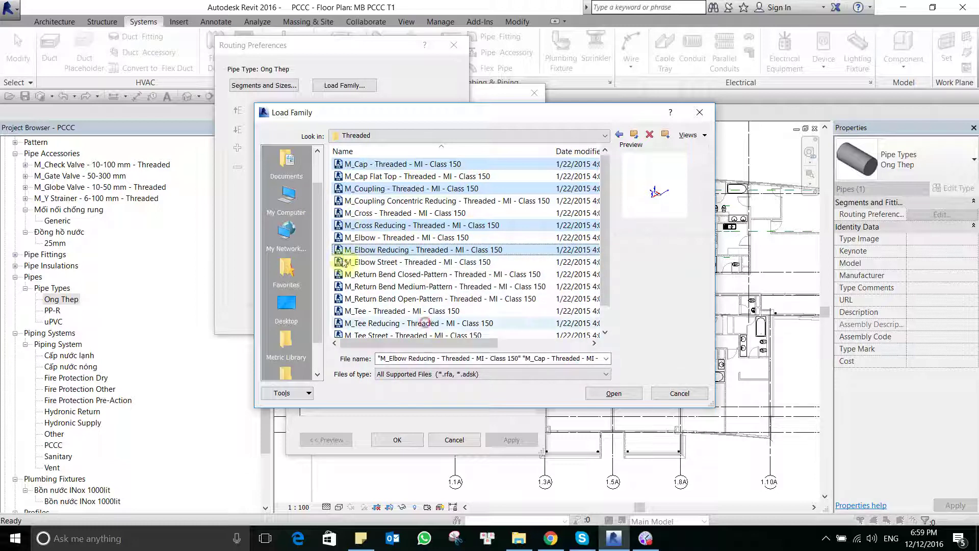
{"action": "left_click", "coordinate": [467, 322], "text": "ctrl"}
{"action": "scroll", "coordinate": [467, 309], "scroll_direction": "down", "scroll_amount": 1}
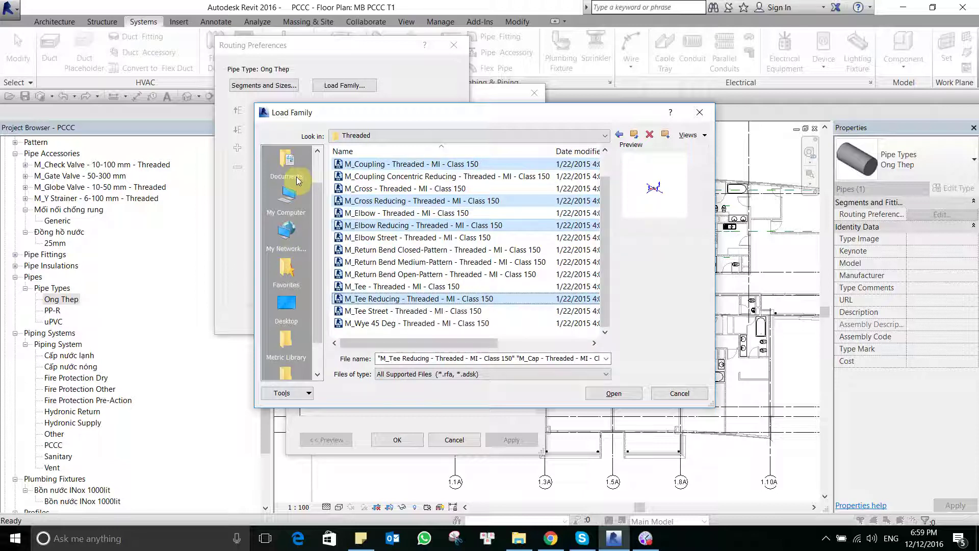
{"action": "scroll", "coordinate": [301, 163], "scroll_direction": "up", "scroll_amount": 1}
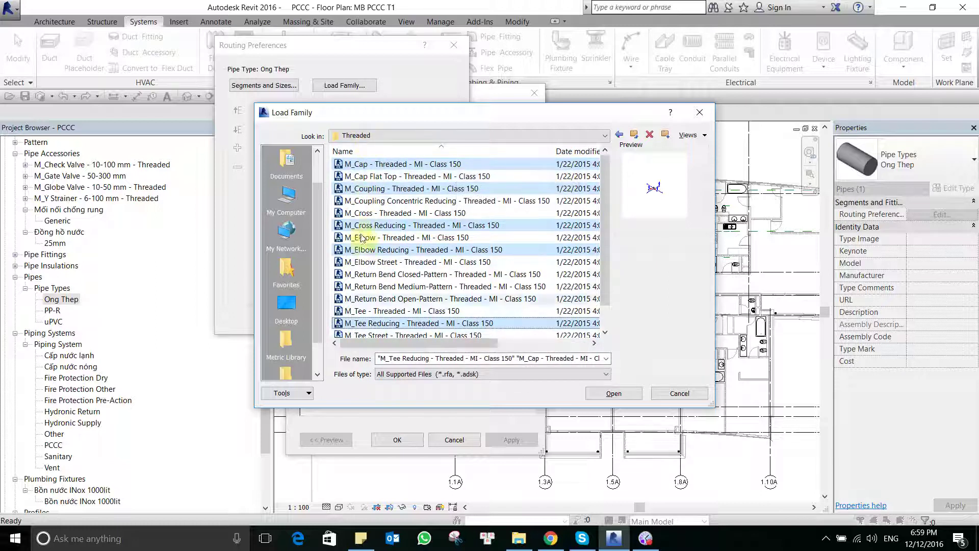
{"action": "scroll", "coordinate": [412, 282], "scroll_direction": "down", "scroll_amount": 1}
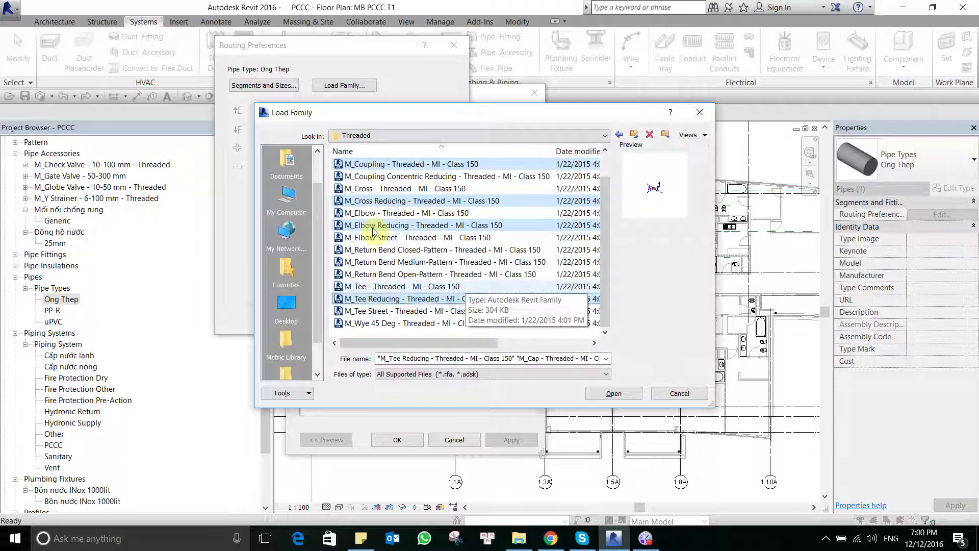
{"action": "scroll", "coordinate": [464, 265], "scroll_direction": "up", "scroll_amount": 1}
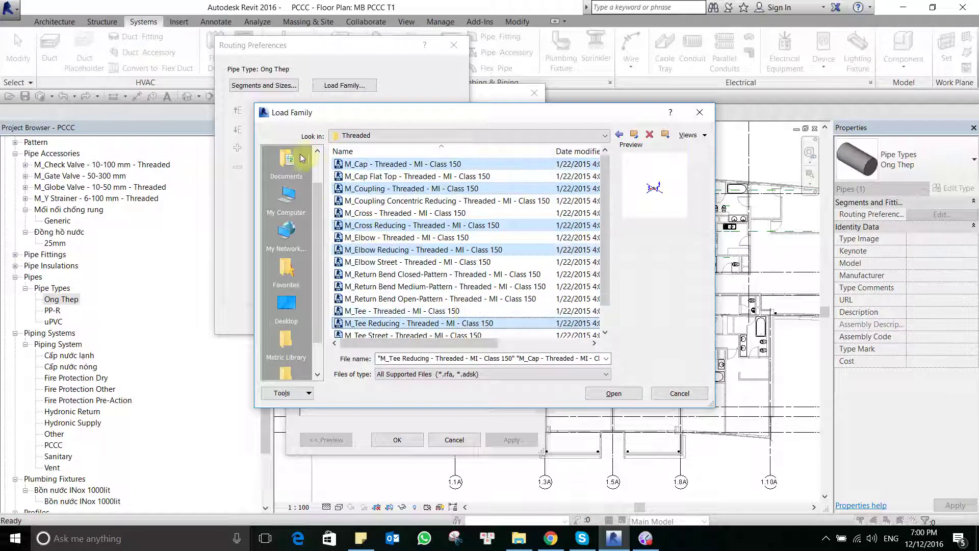
{"action": "left_click", "coordinate": [623, 396]}
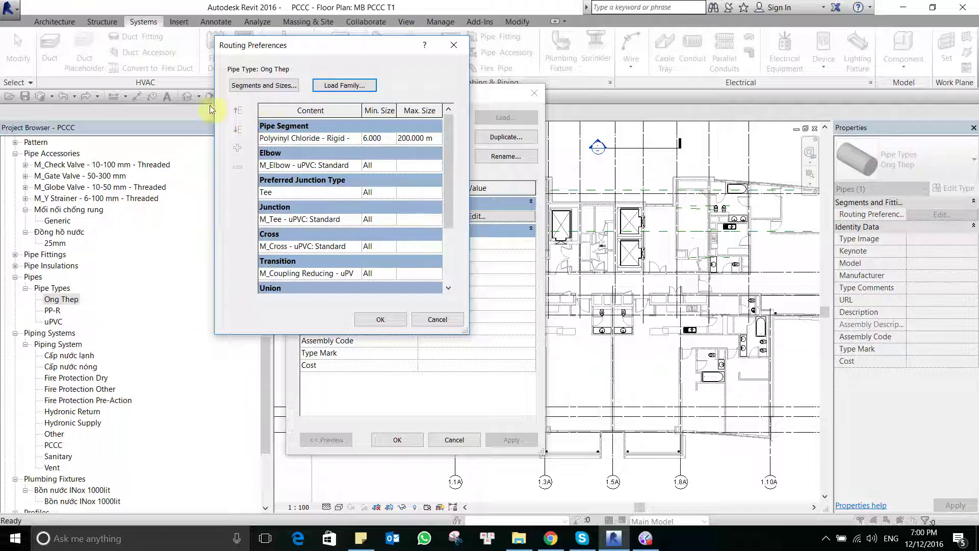
Step: Set the pipe segment to Steel, Carbon - Ong Thep with a 600 mm maximum size
{"action": "left_click", "coordinate": [288, 137]}
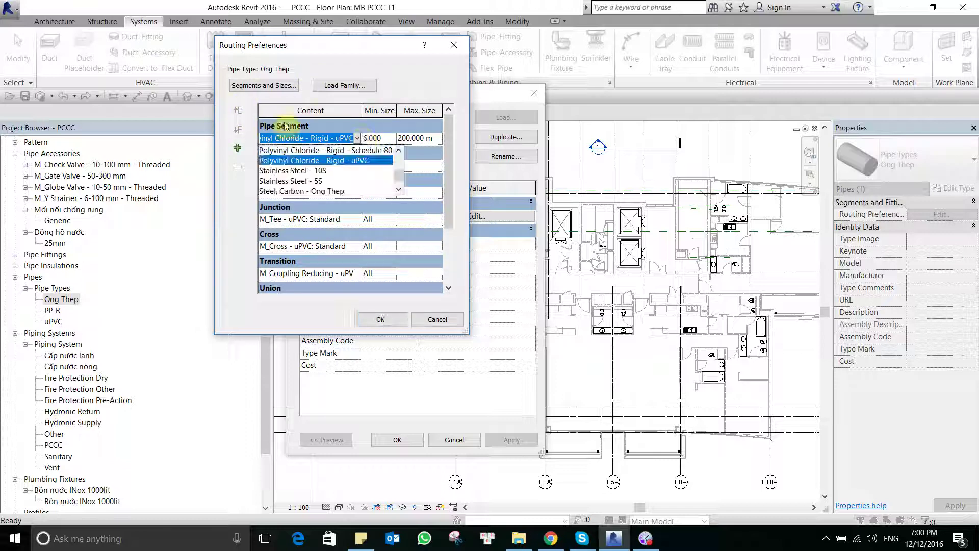
{"action": "scroll", "coordinate": [274, 153], "scroll_direction": "down", "scroll_amount": 2}
{"action": "left_click", "coordinate": [274, 151]}
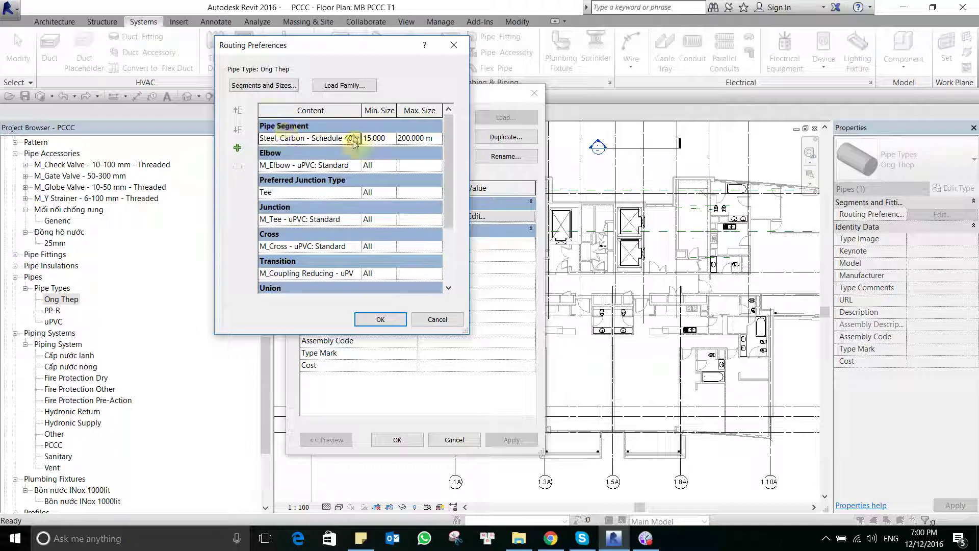
{"action": "left_click", "coordinate": [285, 137]}
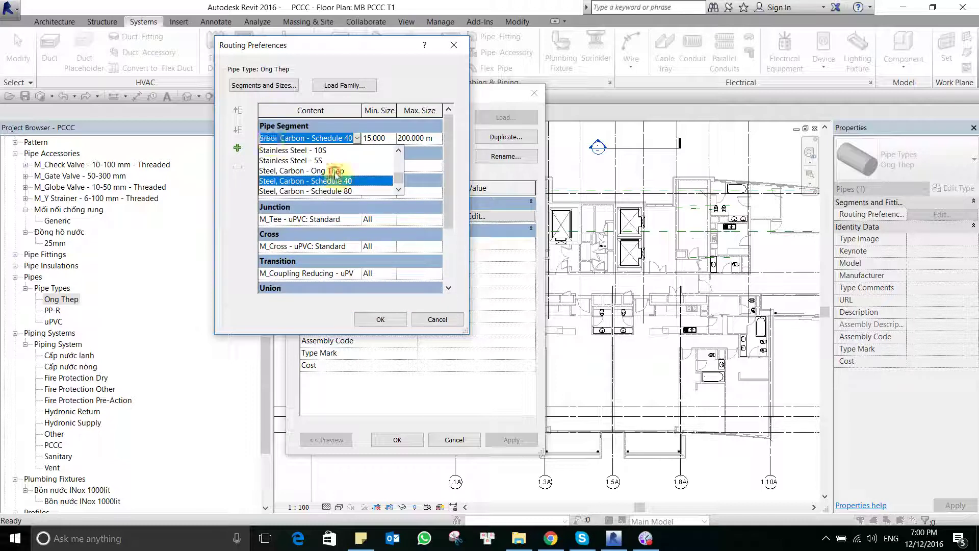
{"action": "left_click", "coordinate": [286, 176]}
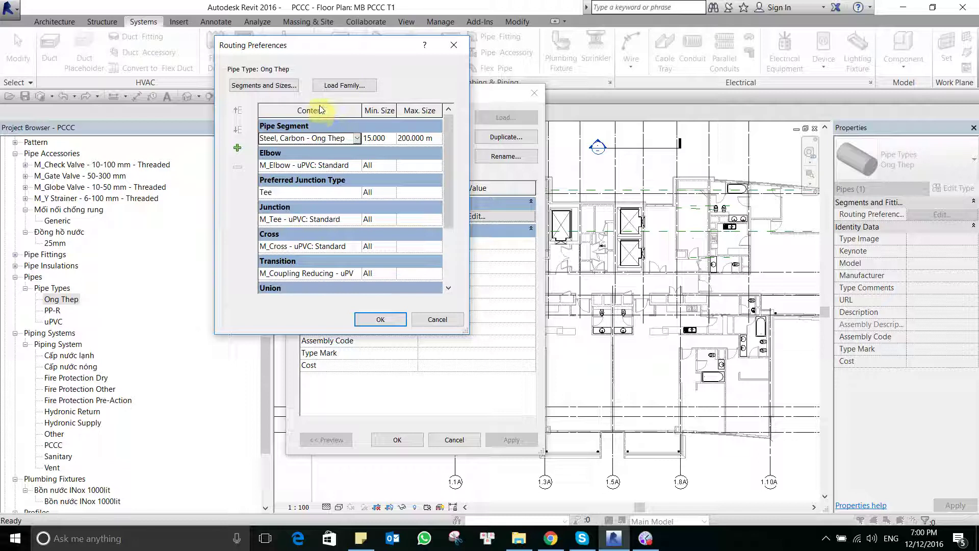
{"action": "left_click", "coordinate": [439, 138]}
{"action": "left_click", "coordinate": [421, 183]}
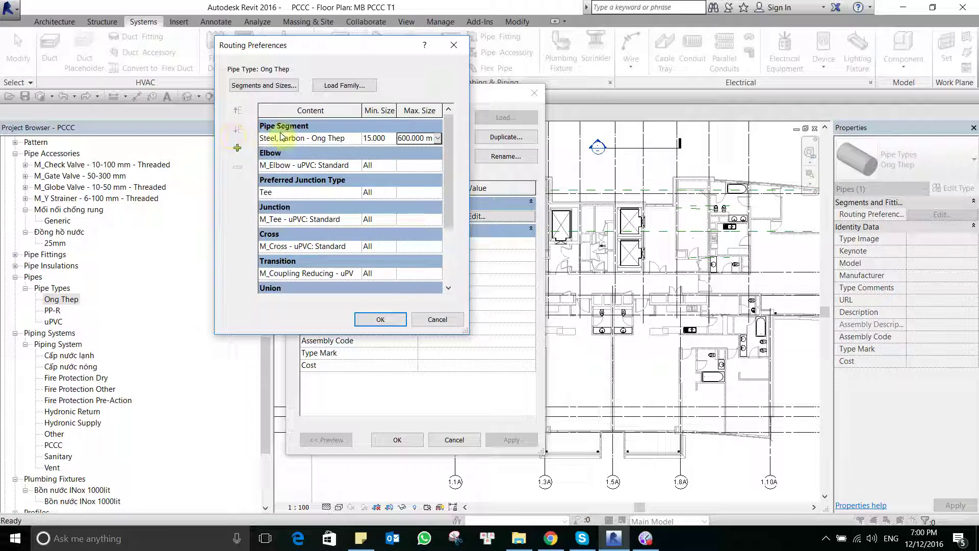
{"action": "left_click", "coordinate": [283, 165]}
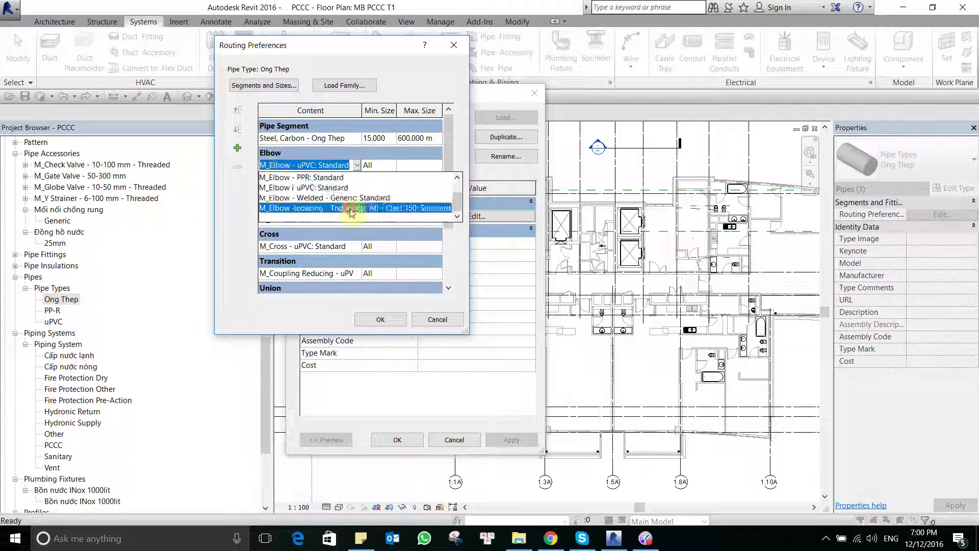
Step: Use M_Elbow Reducing - Threaded for elbows, sized 15 to 50 mm
{"action": "left_click", "coordinate": [306, 207]}
{"action": "left_click", "coordinate": [392, 166]}
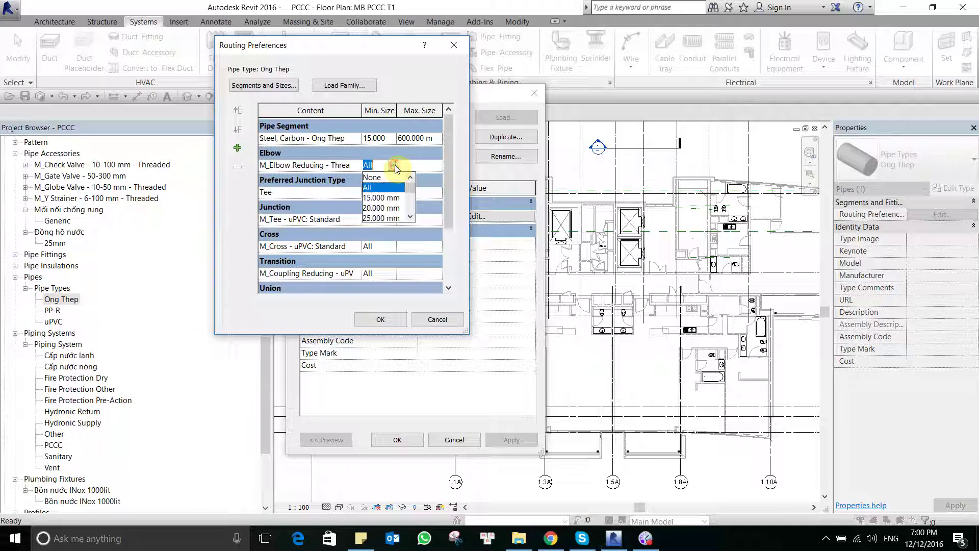
{"action": "left_click", "coordinate": [378, 198]}
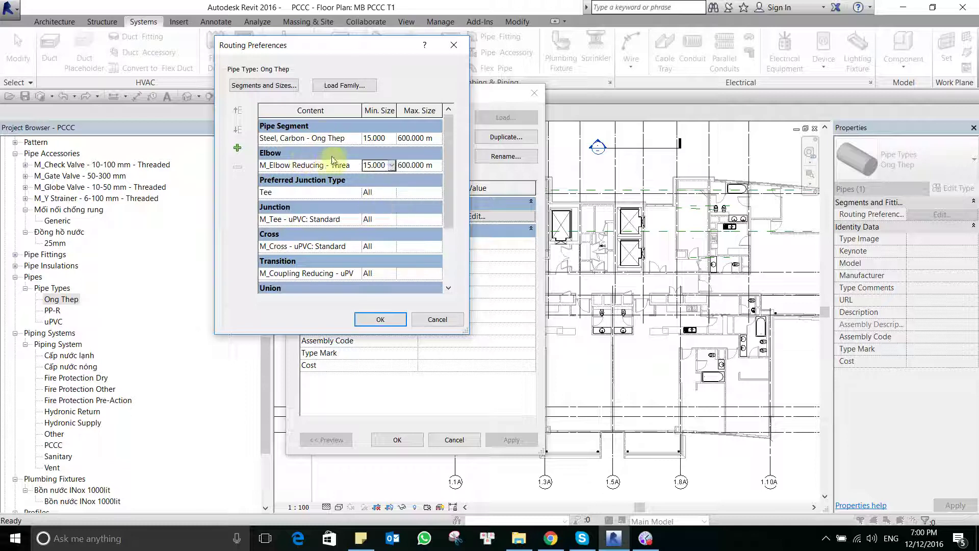
{"action": "left_click", "coordinate": [437, 165]}
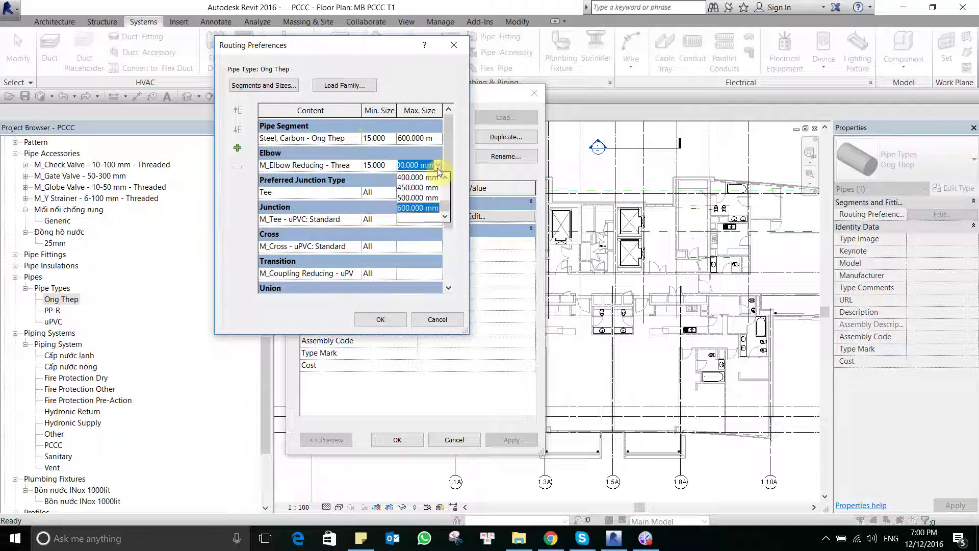
{"action": "scroll", "coordinate": [342, 157], "scroll_direction": "up", "scroll_amount": 2}
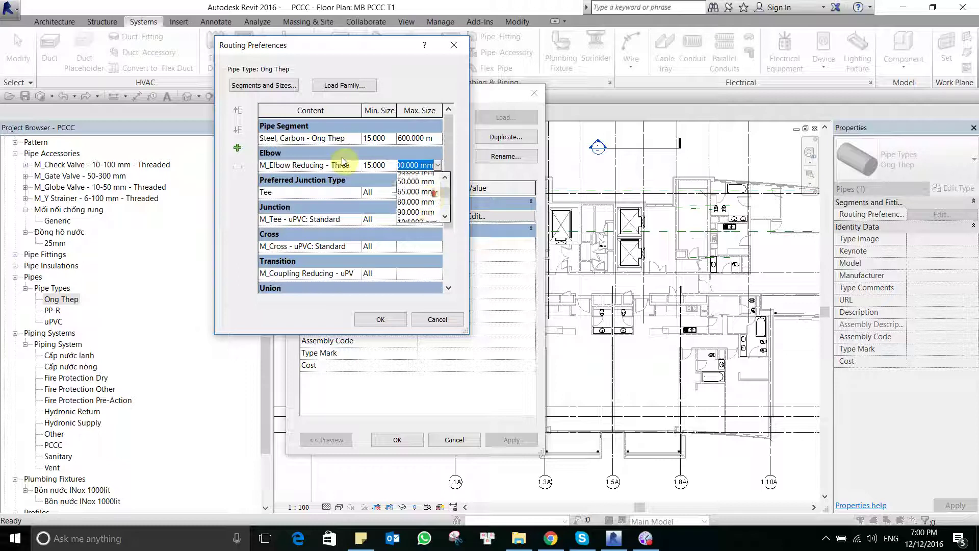
{"action": "scroll", "coordinate": [341, 157], "scroll_direction": "up", "scroll_amount": 2}
{"action": "left_click", "coordinate": [412, 190]}
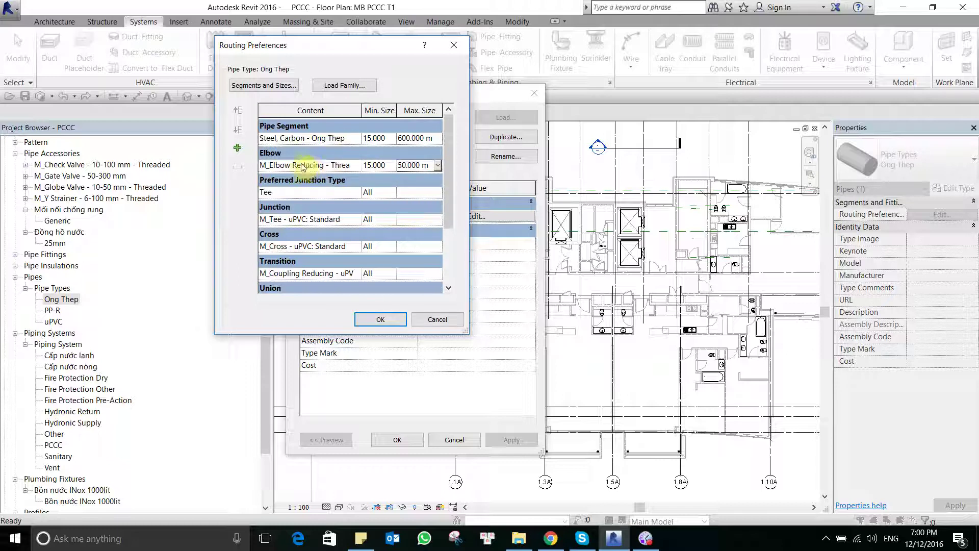
Step: Set junctions to M_Tee Reducing - Threaded, sized 15 to 50 mm
{"action": "left_click", "coordinate": [341, 193]}
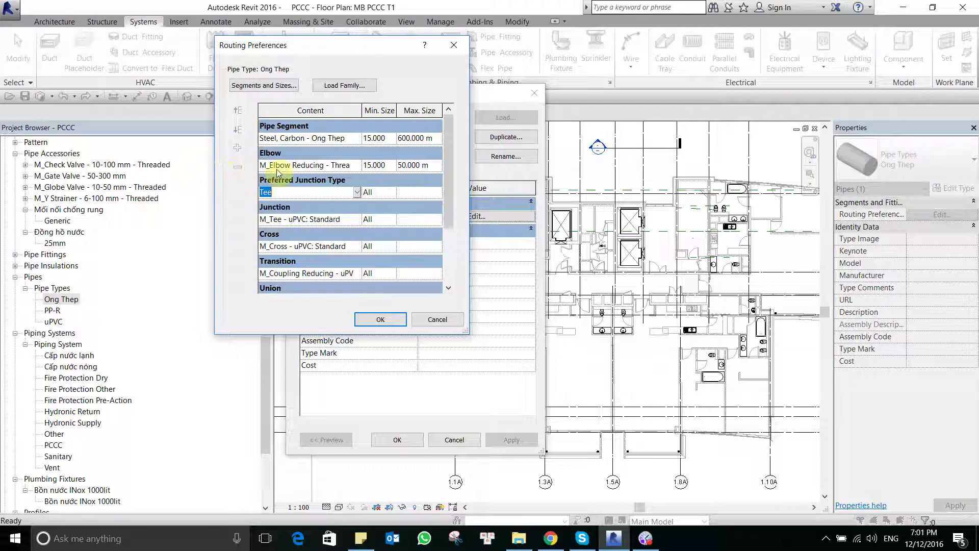
{"action": "left_click", "coordinate": [355, 219]}
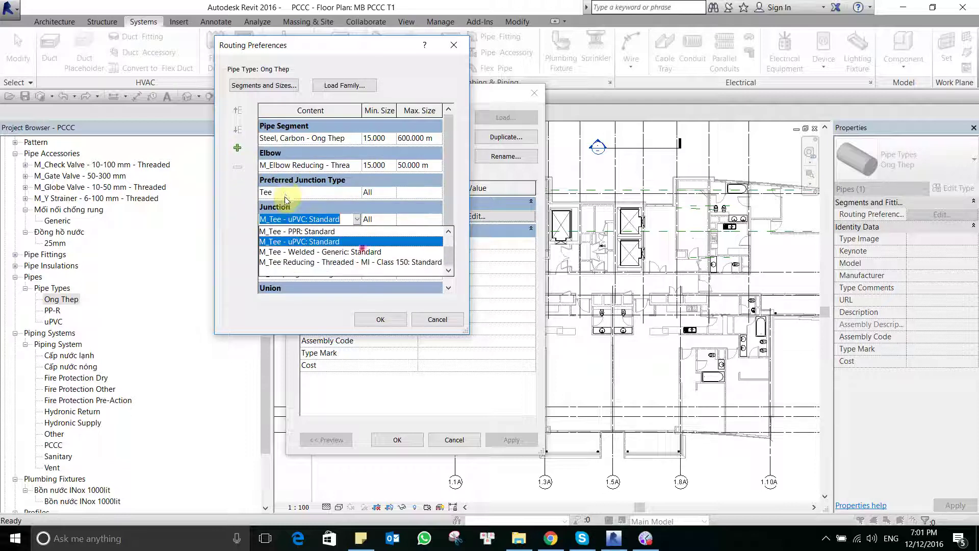
{"action": "left_click", "coordinate": [327, 262]}
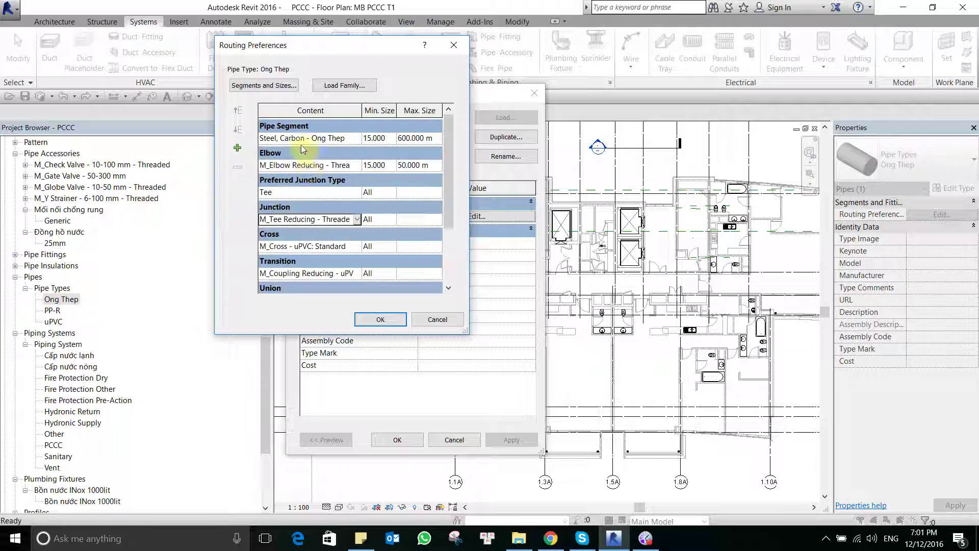
{"action": "left_click", "coordinate": [378, 219]}
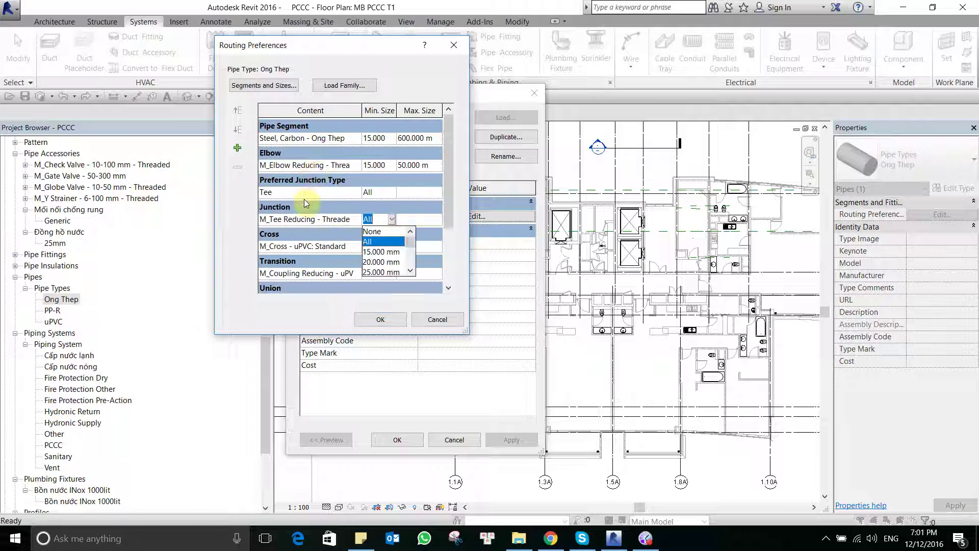
{"action": "left_click", "coordinate": [375, 232]}
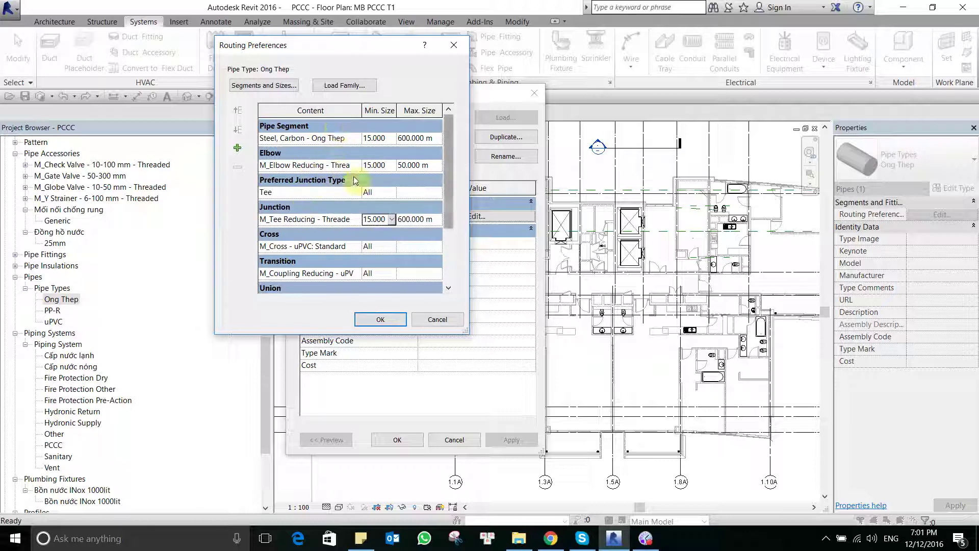
{"action": "left_click", "coordinate": [437, 218]}
{"action": "scroll", "coordinate": [417, 250], "scroll_direction": "up", "scroll_amount": 1}
{"action": "scroll", "coordinate": [417, 250], "scroll_direction": "up", "scroll_amount": 1}
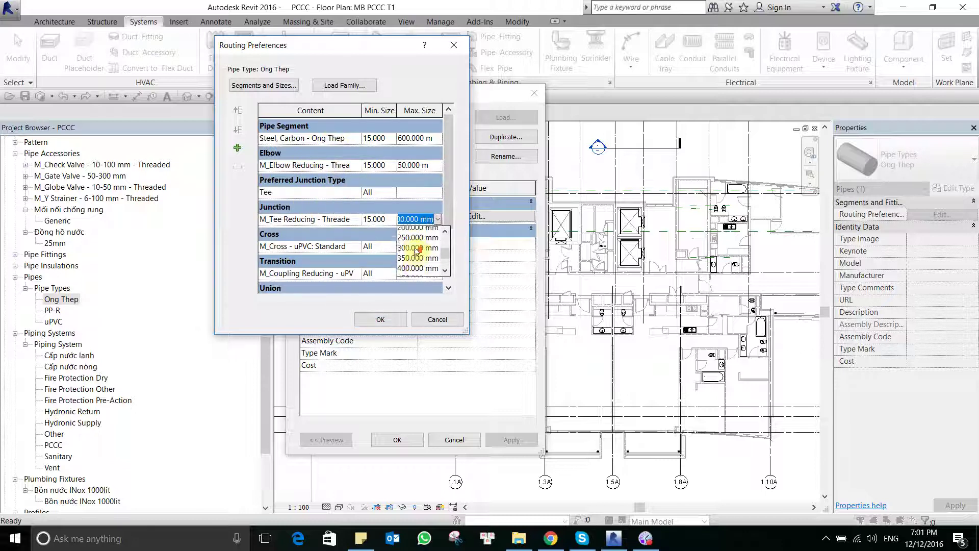
{"action": "scroll", "coordinate": [417, 250], "scroll_direction": "up", "scroll_amount": 1}
{"action": "scroll", "coordinate": [417, 250], "scroll_direction": "up", "scroll_amount": 1}
{"action": "scroll", "coordinate": [417, 250], "scroll_direction": "up", "scroll_amount": 1}
{"action": "scroll", "coordinate": [417, 250], "scroll_direction": "up", "scroll_amount": 1}
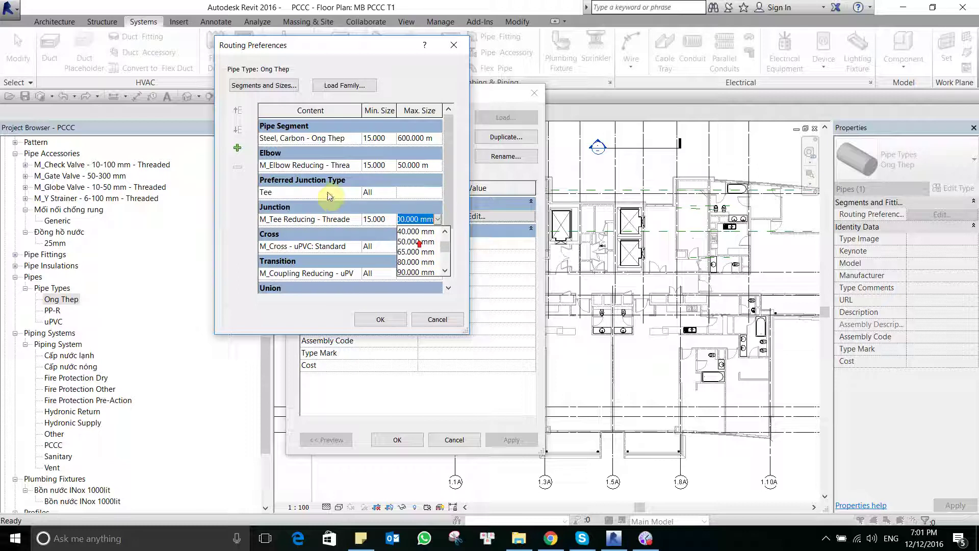
{"action": "left_click", "coordinate": [413, 239]}
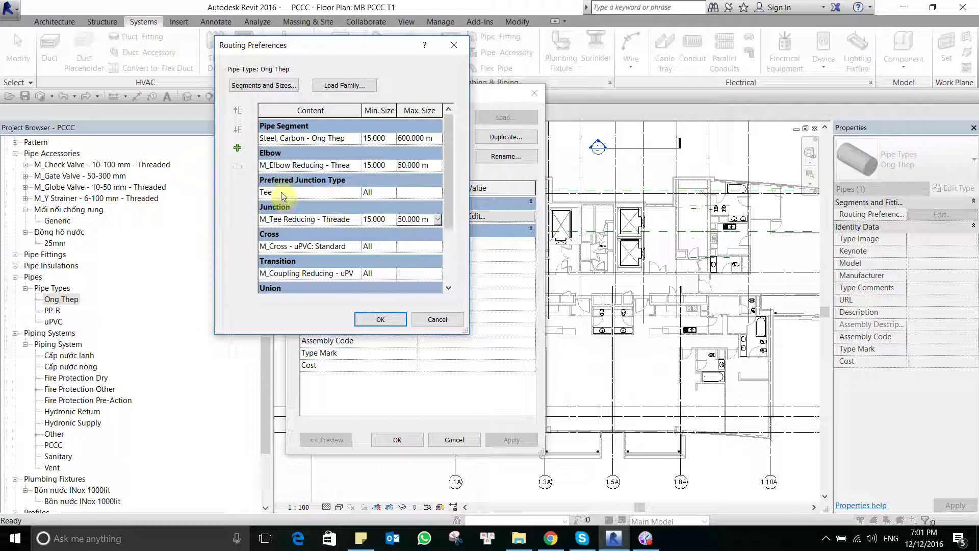
Step: Set crosses to M_Cross Reducing - Threaded, sized 15 to 50 mm
{"action": "key", "text": "Tab"}
{"action": "key", "text": "alt+Down"}
{"action": "key", "text": "Down"}
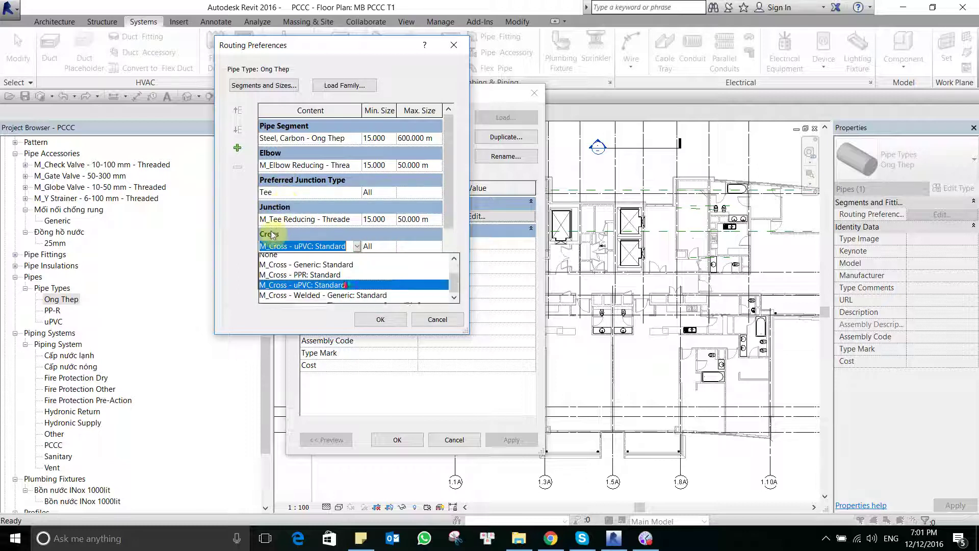
{"action": "key", "text": "Down"}
{"action": "key", "text": "Return"}
{"action": "key", "text": "Tab"}
{"action": "key", "text": "alt+Down"}
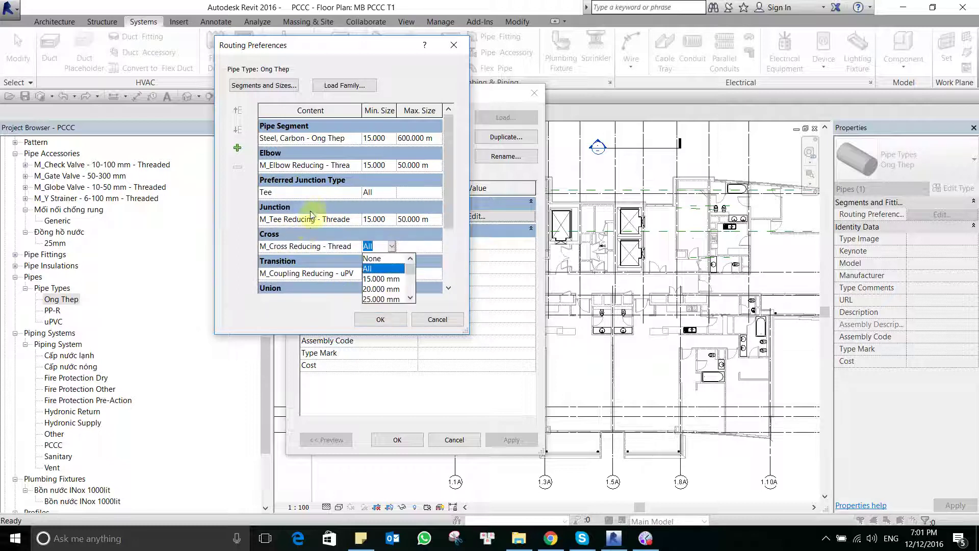
{"action": "key", "text": "Down"}
{"action": "key", "text": "Return"}
{"action": "key", "text": "Tab"}
{"action": "key", "text": "alt+Down"}
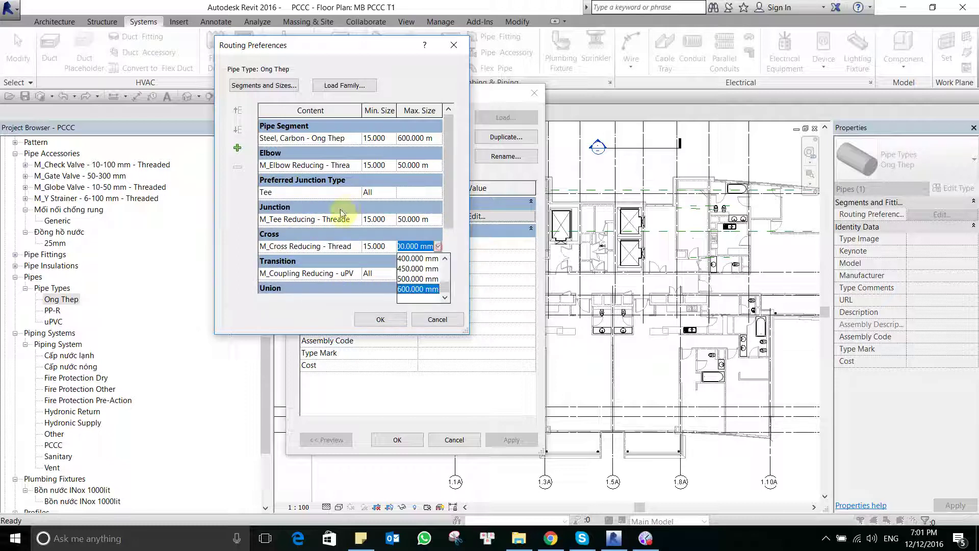
{"action": "scroll", "coordinate": [422, 274], "scroll_direction": "up", "scroll_amount": 2}
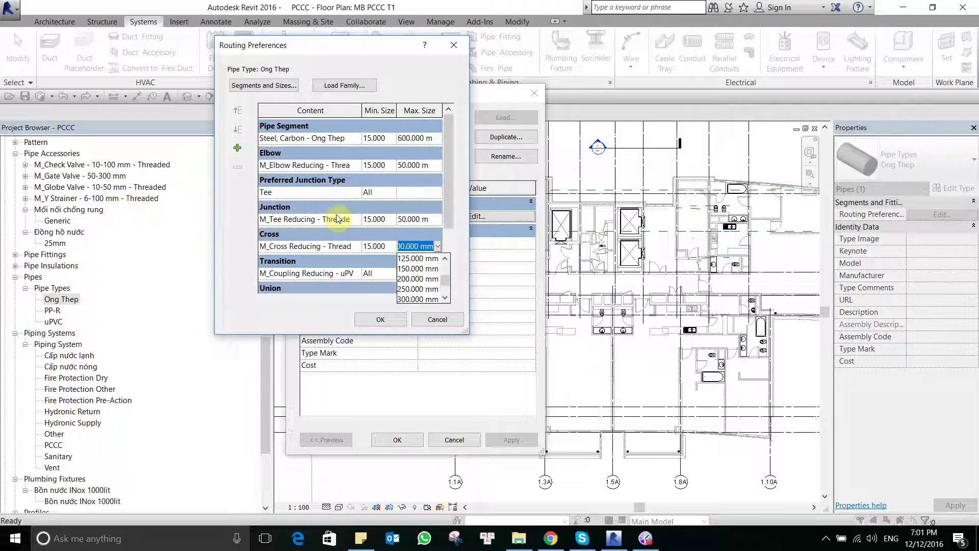
{"action": "scroll", "coordinate": [337, 218], "scroll_direction": "up", "scroll_amount": 1}
{"action": "scroll", "coordinate": [332, 216], "scroll_direction": "up", "scroll_amount": 1}
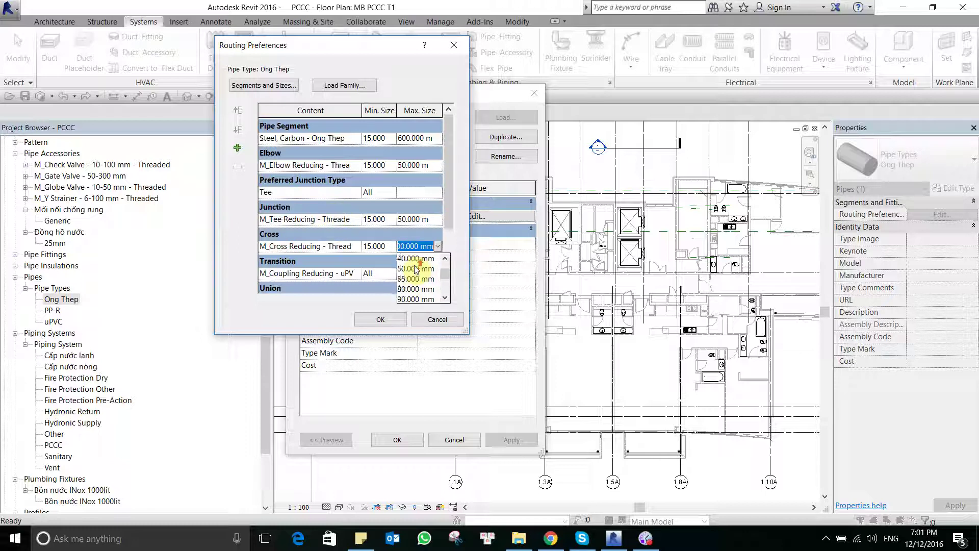
{"action": "left_click", "coordinate": [332, 219]}
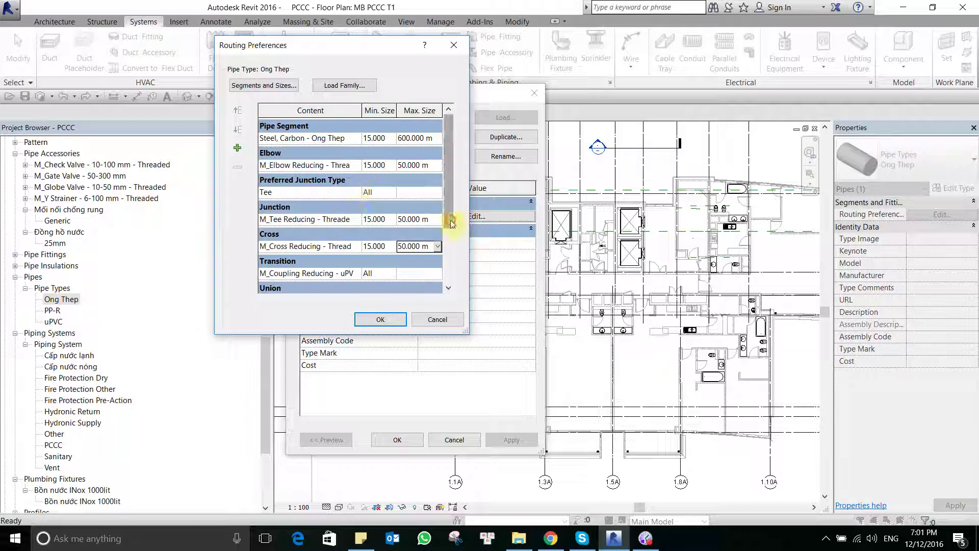
Step: Keep M_Coupling Reducing - uPVC as the transition fitting
{"action": "scroll", "coordinate": [359, 205], "scroll_direction": "down", "scroll_amount": 2}
{"action": "scroll", "coordinate": [359, 205], "scroll_direction": "down", "scroll_amount": 1}
{"action": "left_click", "coordinate": [332, 218]}
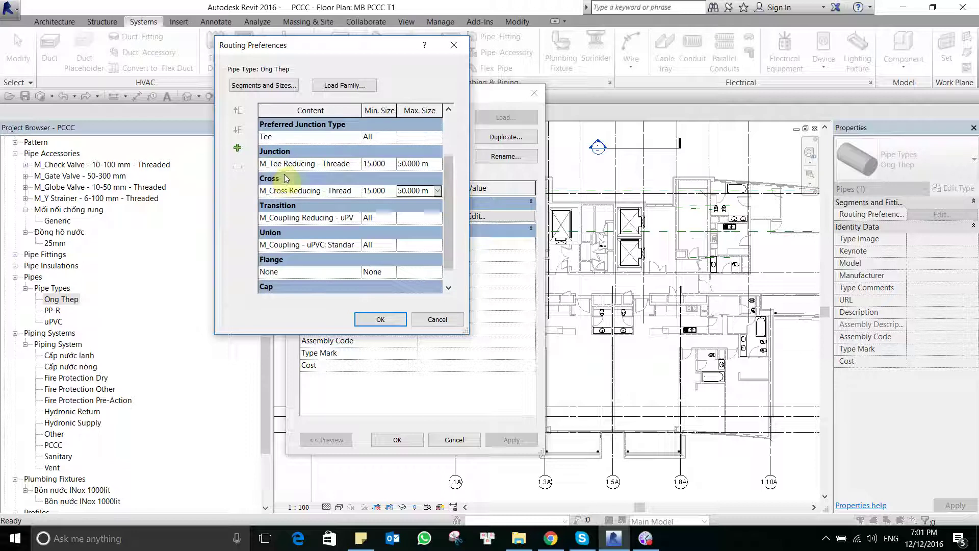
{"action": "left_click", "coordinate": [358, 218]}
{"action": "scroll", "coordinate": [275, 193], "scroll_direction": "down", "scroll_amount": 1}
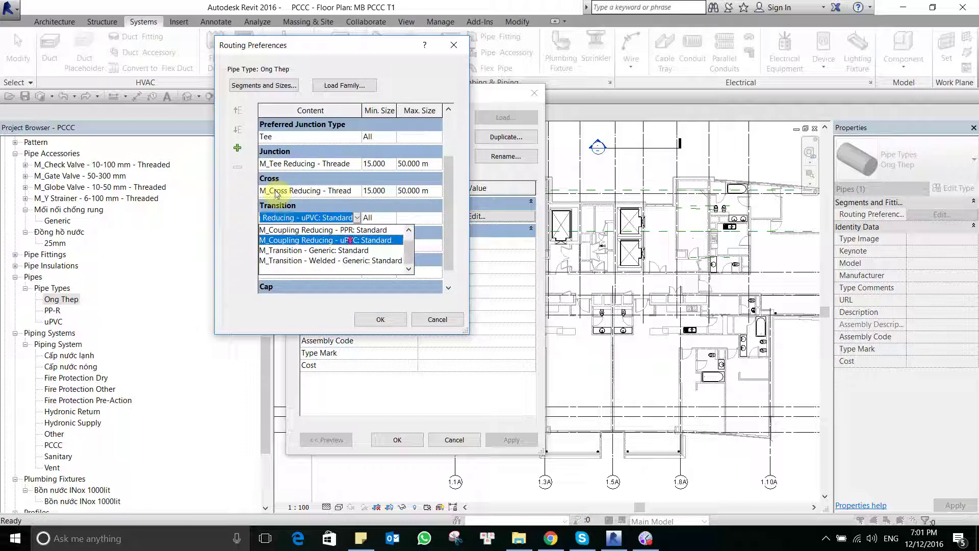
{"action": "scroll", "coordinate": [275, 192], "scroll_direction": "up", "scroll_amount": 1}
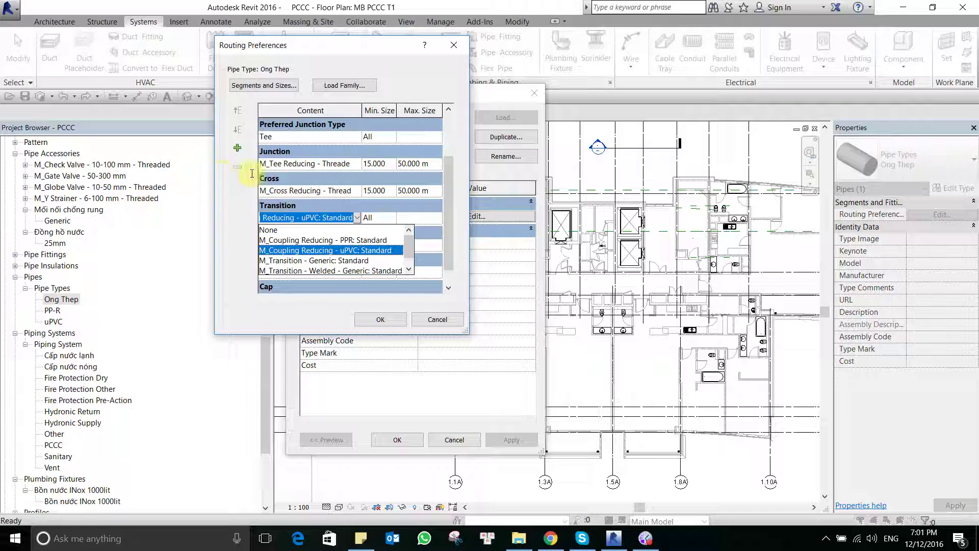
{"action": "left_click", "coordinate": [287, 177]}
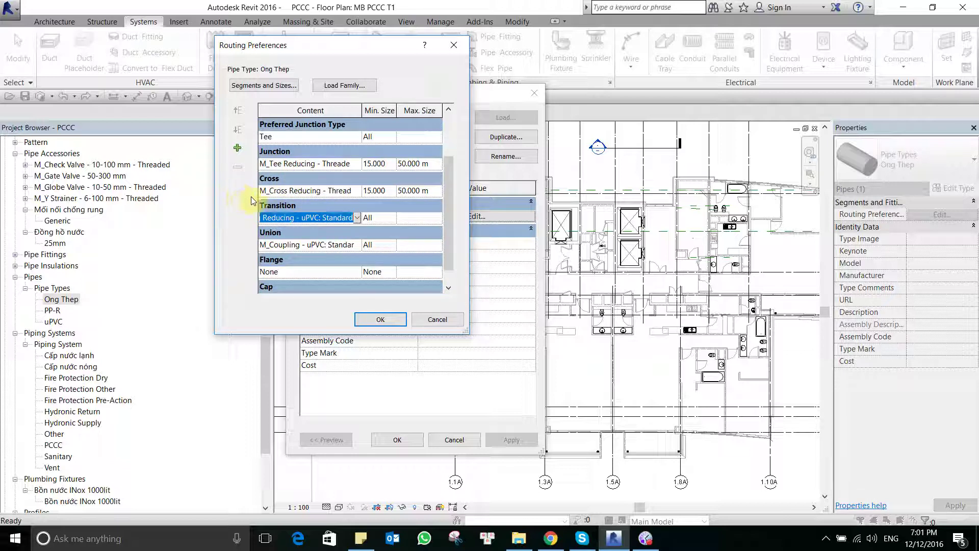
Step: Set unions to M_Coupling - Threaded - MI - Class 150, sized 15 to 50 mm
{"action": "left_click", "coordinate": [361, 247]}
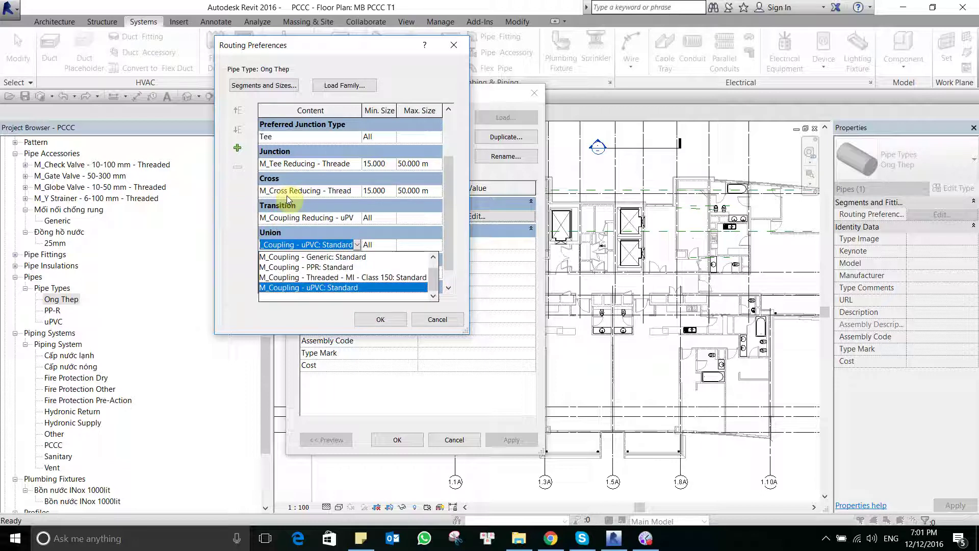
{"action": "left_click", "coordinate": [310, 278]}
{"action": "left_click", "coordinate": [391, 245]}
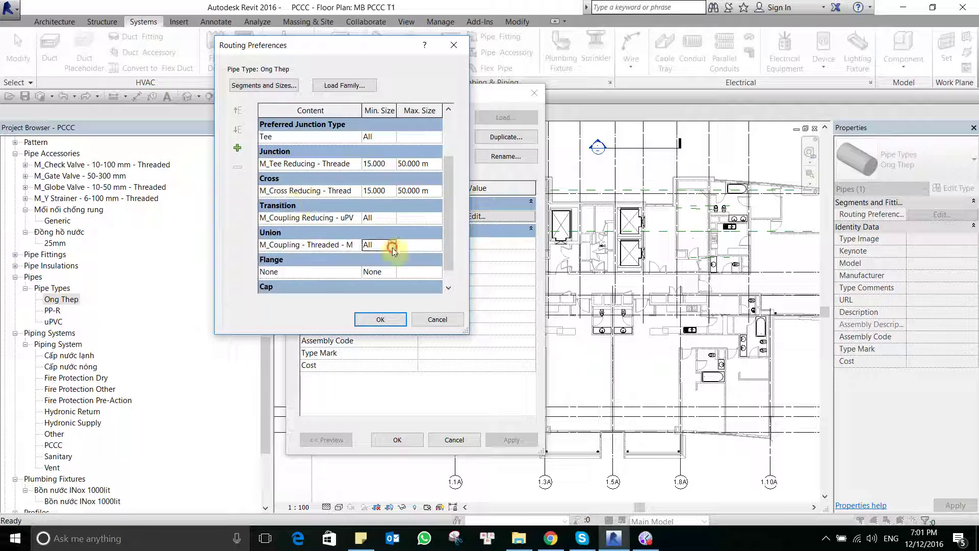
{"action": "key", "text": "Down"}
{"action": "key", "text": "Tab"}
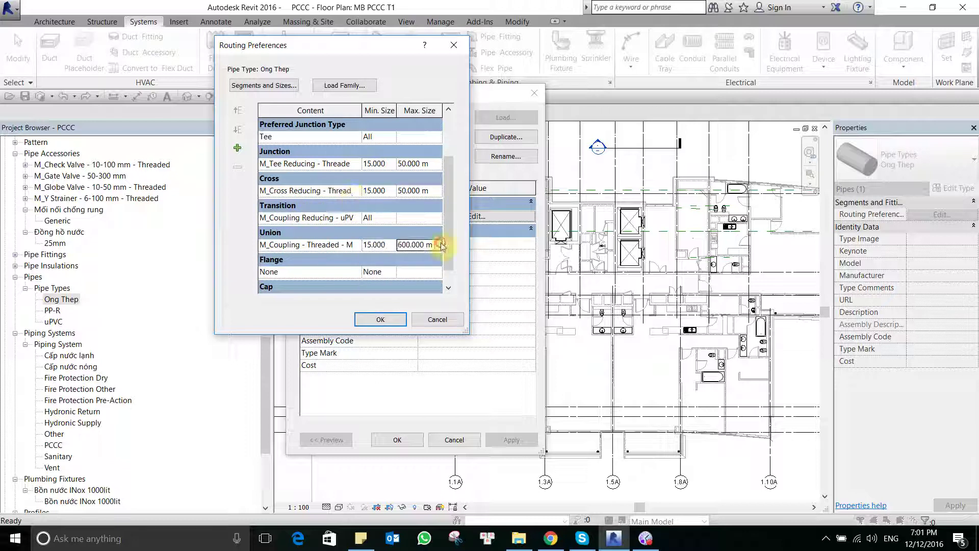
{"action": "key", "text": "alt+Down"}
{"action": "scroll", "coordinate": [336, 219], "scroll_direction": "up", "scroll_amount": 3}
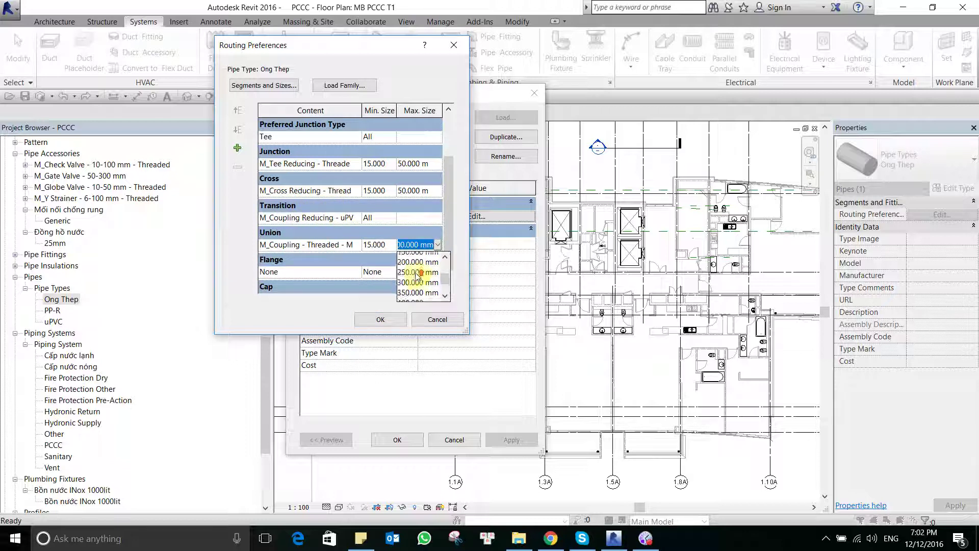
{"action": "scroll", "coordinate": [417, 277], "scroll_direction": "up", "scroll_amount": 1}
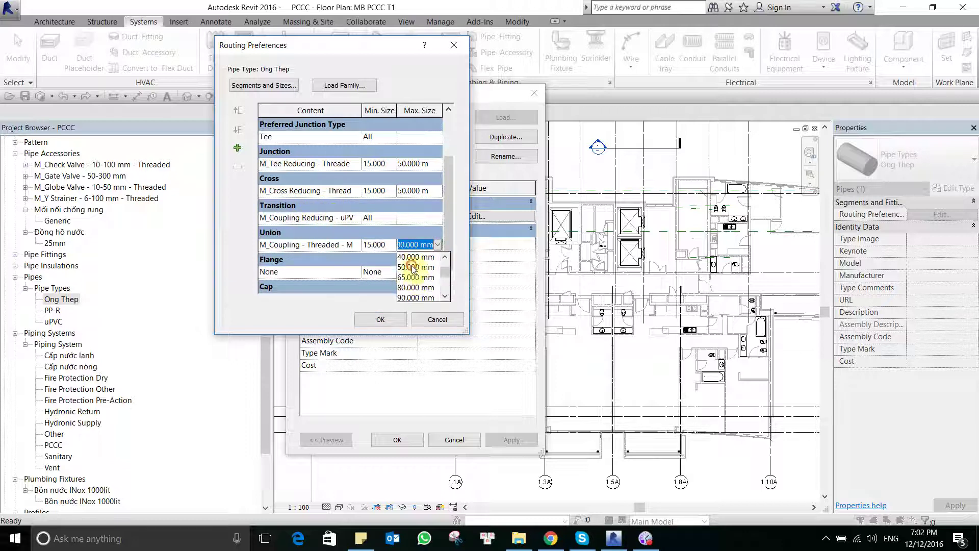
{"action": "left_click", "coordinate": [415, 267]}
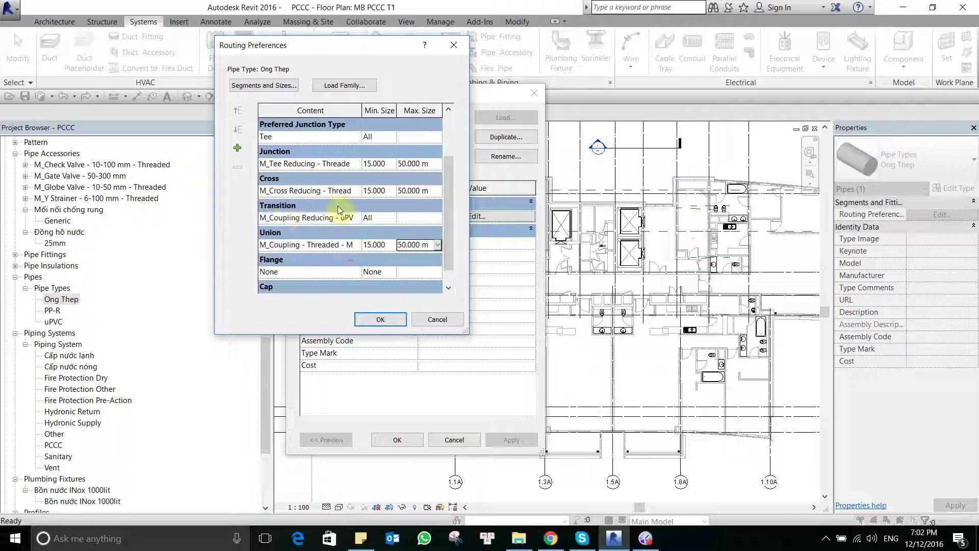
{"action": "scroll", "coordinate": [355, 211], "scroll_direction": "down", "scroll_amount": 1}
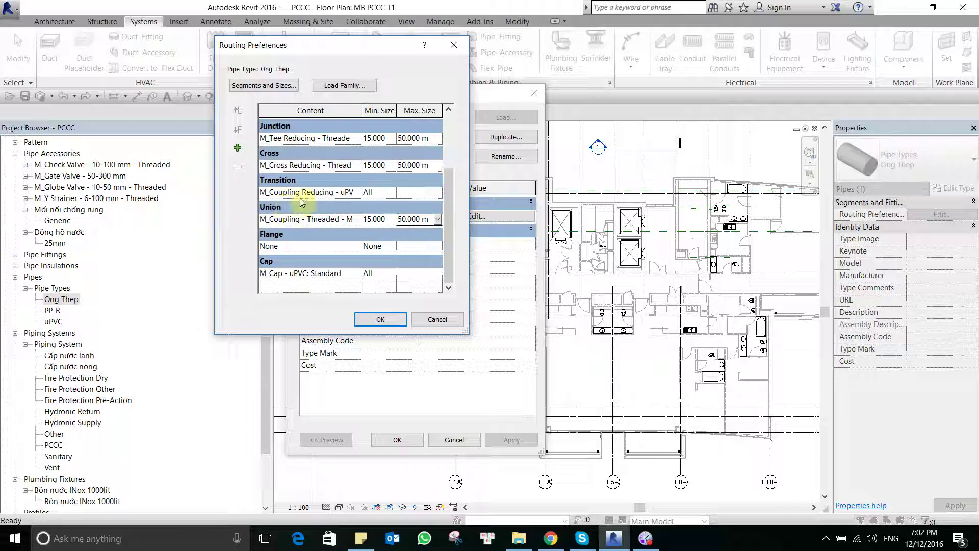
Step: Set the cap row to M_Cap - Threaded - MI - Class 150, sized 15 to 50 mm
{"action": "left_click", "coordinate": [357, 272]}
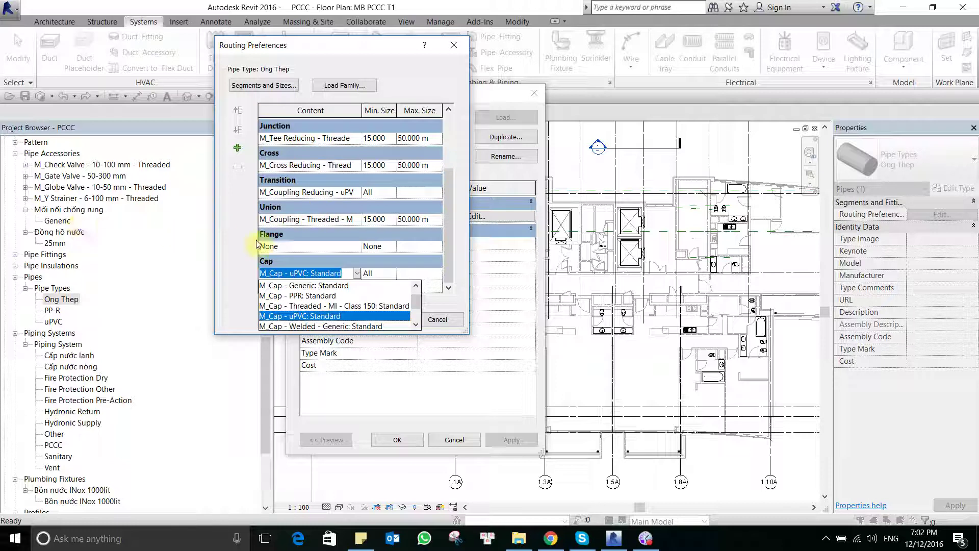
{"action": "left_click", "coordinate": [304, 307]}
{"action": "key", "text": "alt+Down"}
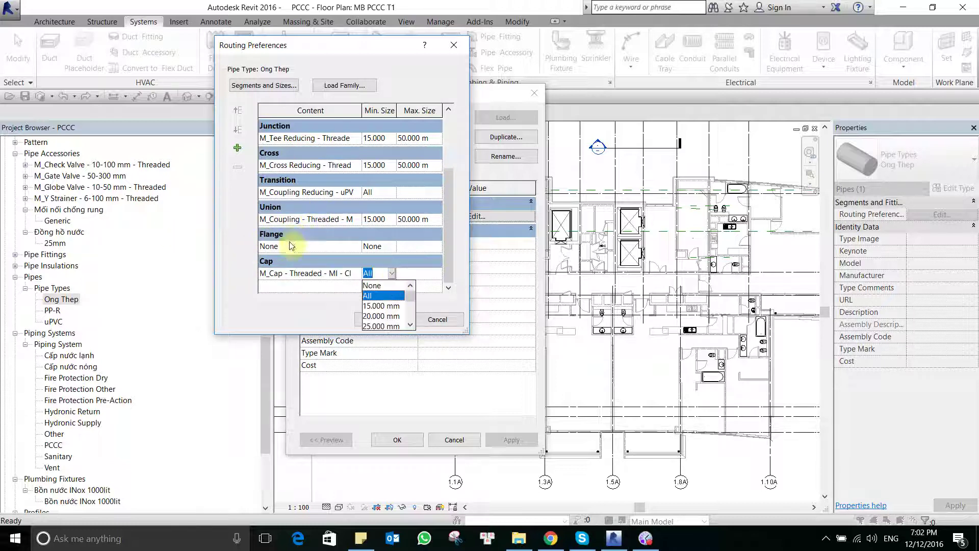
{"action": "key", "text": "Down"}
{"action": "key", "text": "Return"}
{"action": "key", "text": "Tab"}
{"action": "key", "text": "alt+Down"}
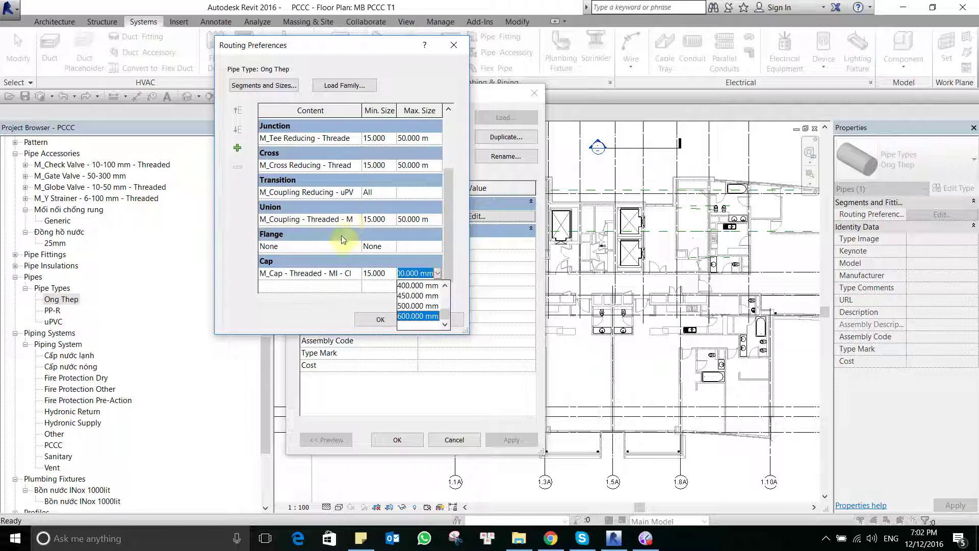
{"action": "scroll", "coordinate": [418, 303], "scroll_direction": "up", "scroll_amount": 2}
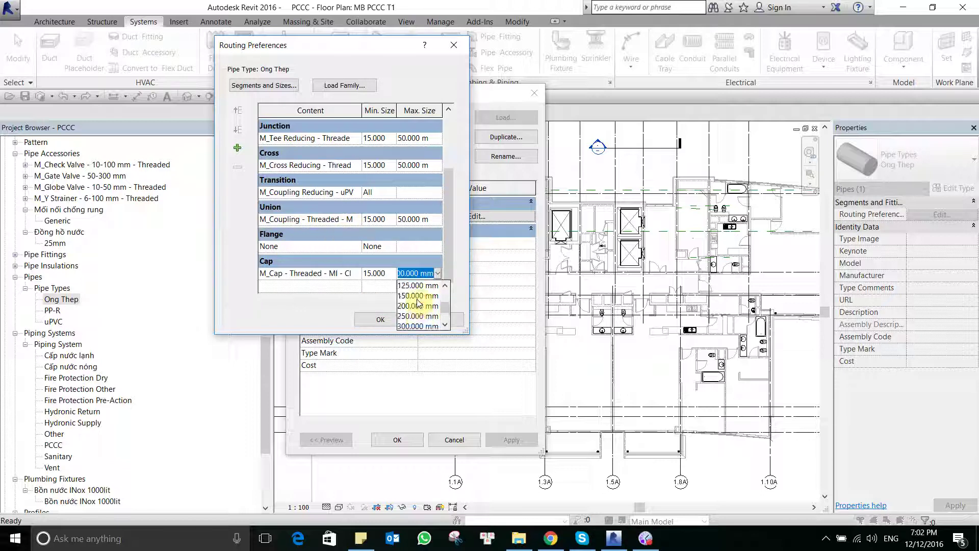
{"action": "scroll", "coordinate": [418, 303], "scroll_direction": "up", "scroll_amount": 1}
{"action": "scroll", "coordinate": [418, 303], "scroll_direction": "up", "scroll_amount": 1}
{"action": "scroll", "coordinate": [418, 303], "scroll_direction": "up", "scroll_amount": 2}
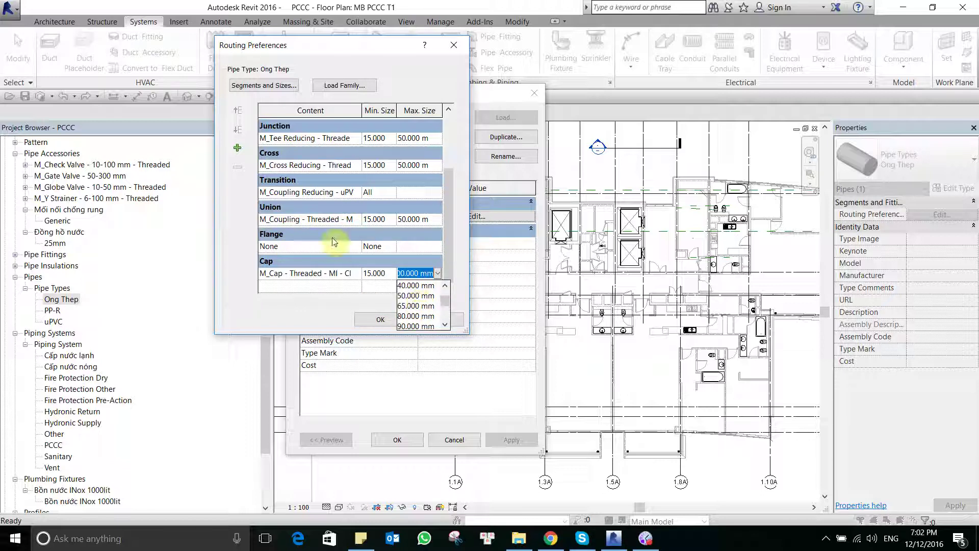
{"action": "left_click", "coordinate": [416, 297]}
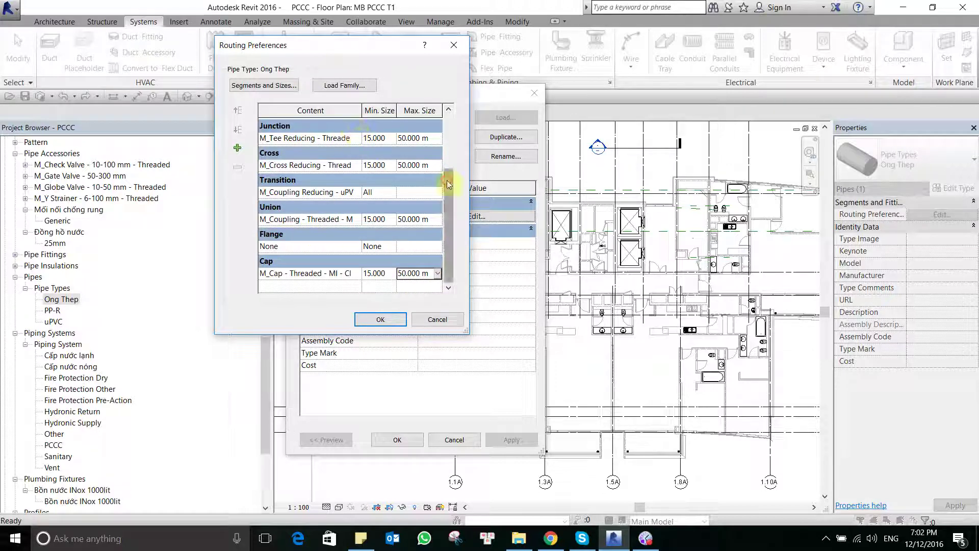
{"action": "left_click_drag", "start_coordinate": [447, 180], "coordinate": [357, 100]}
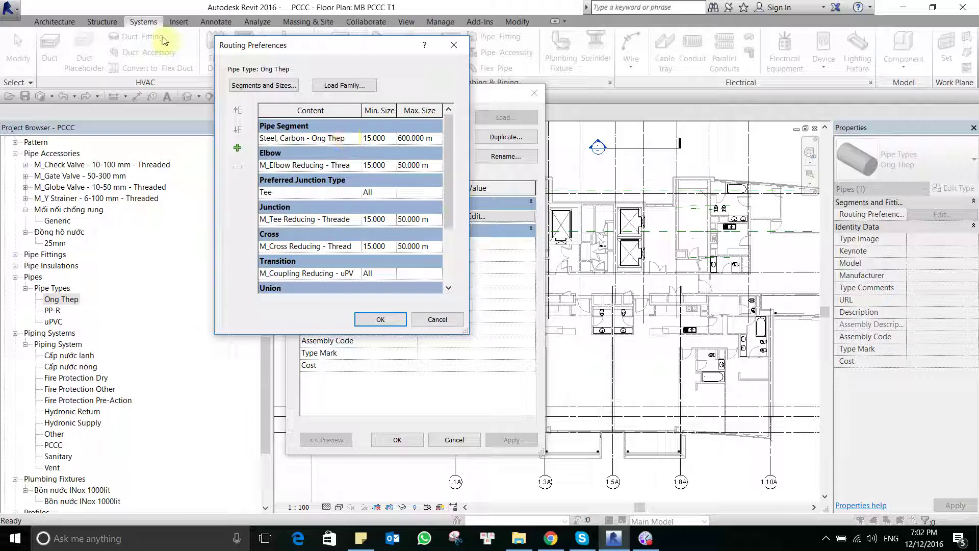
Step: Browse the family library to Pipe > Fittings > Generic
{"action": "left_click", "coordinate": [342, 85]}
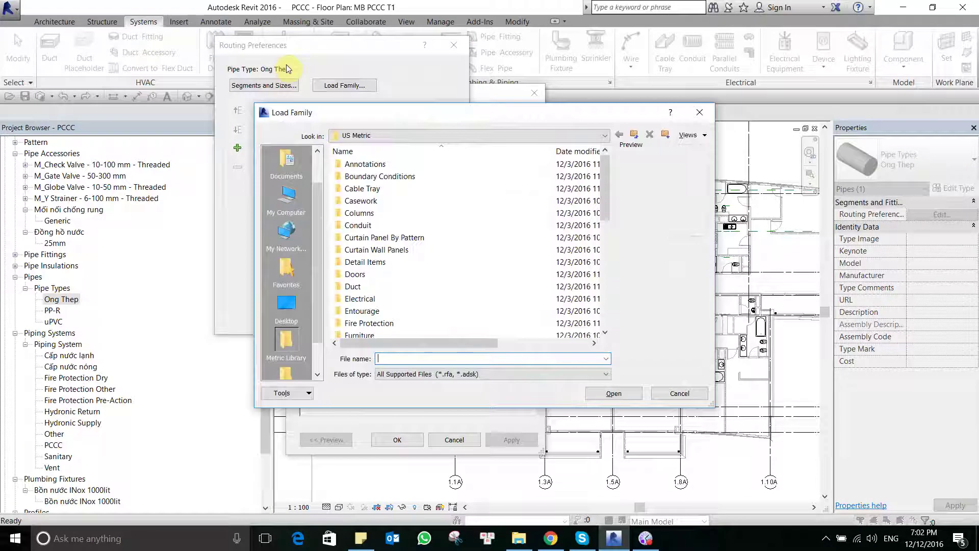
{"action": "type", "text": "pi"}
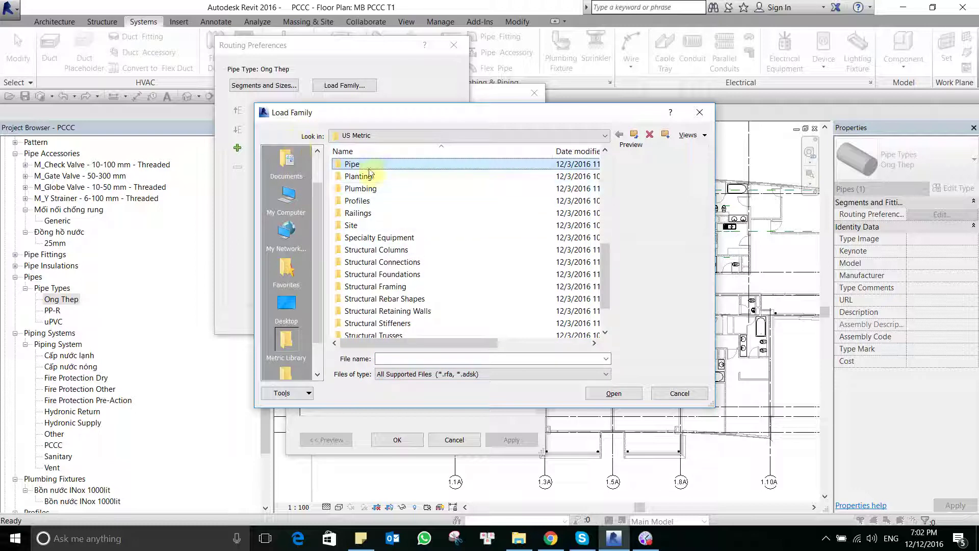
{"action": "key", "text": "Return"}
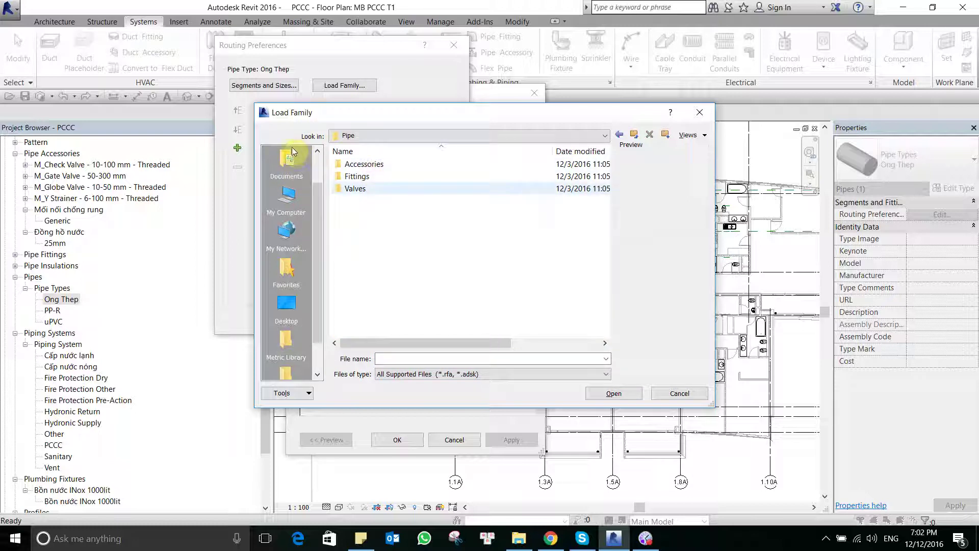
{"action": "type", "text": "f"}
{"action": "key", "text": "Return"}
{"action": "double_click", "coordinate": [388, 177]}
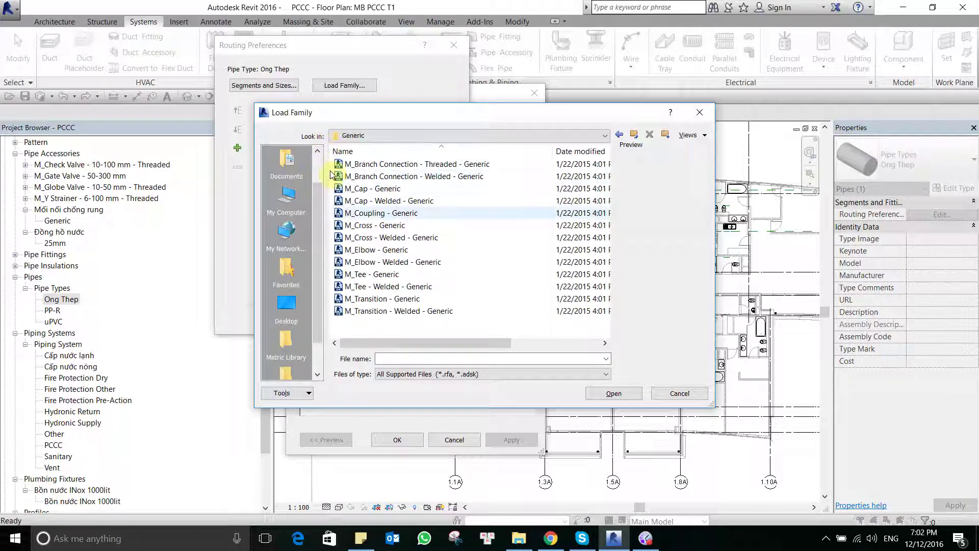
Step: Load the Welded - Generic cap, cross, elbow, tee and transition families, overwriting existing versions
{"action": "key", "text": "Down"}
{"action": "key", "text": "Down"}
{"action": "key", "text": "Down"}
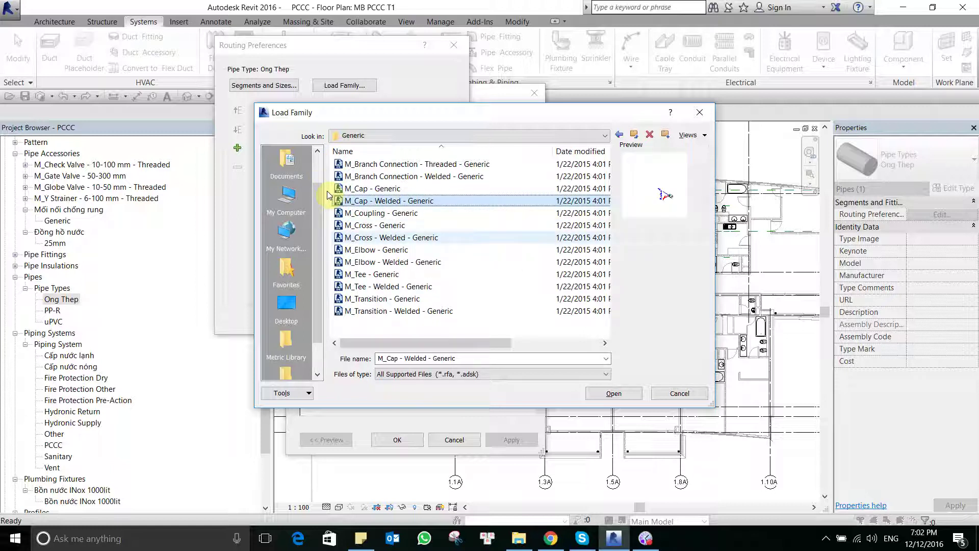
{"action": "left_click", "coordinate": [398, 237], "text": "ctrl"}
{"action": "left_click", "coordinate": [388, 262], "text": "ctrl"}
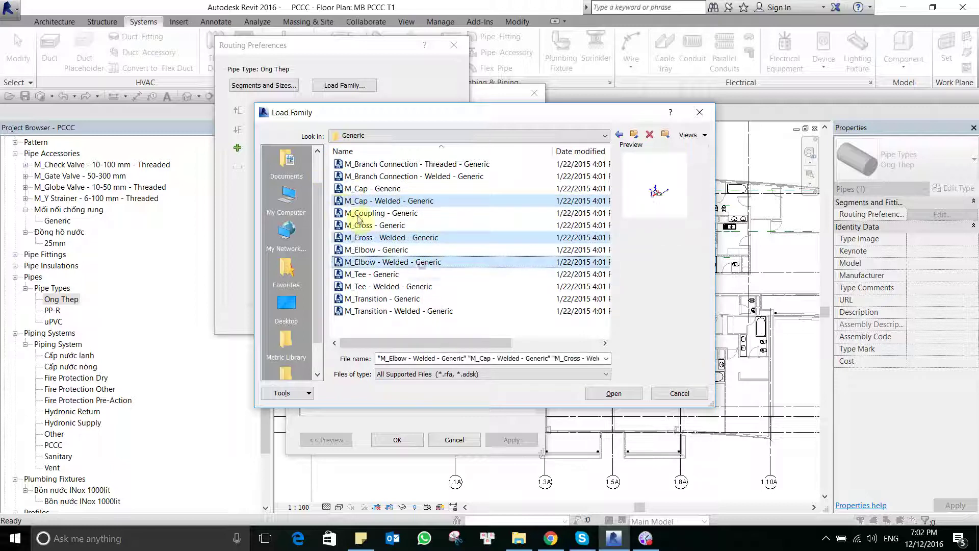
{"action": "left_click", "coordinate": [414, 286], "text": "ctrl"}
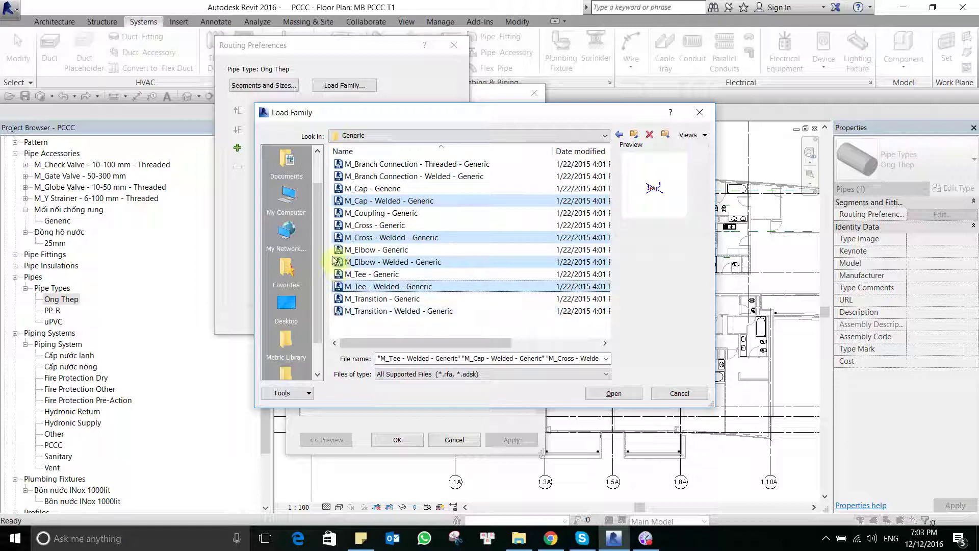
{"action": "left_click", "coordinate": [388, 311], "text": "ctrl"}
{"action": "left_click", "coordinate": [597, 395]}
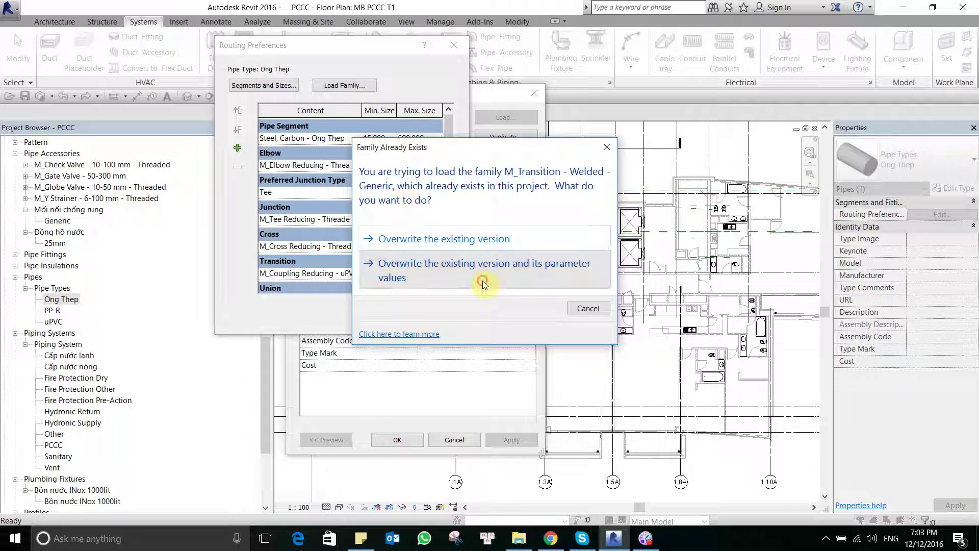
{"action": "left_click", "coordinate": [483, 280]}
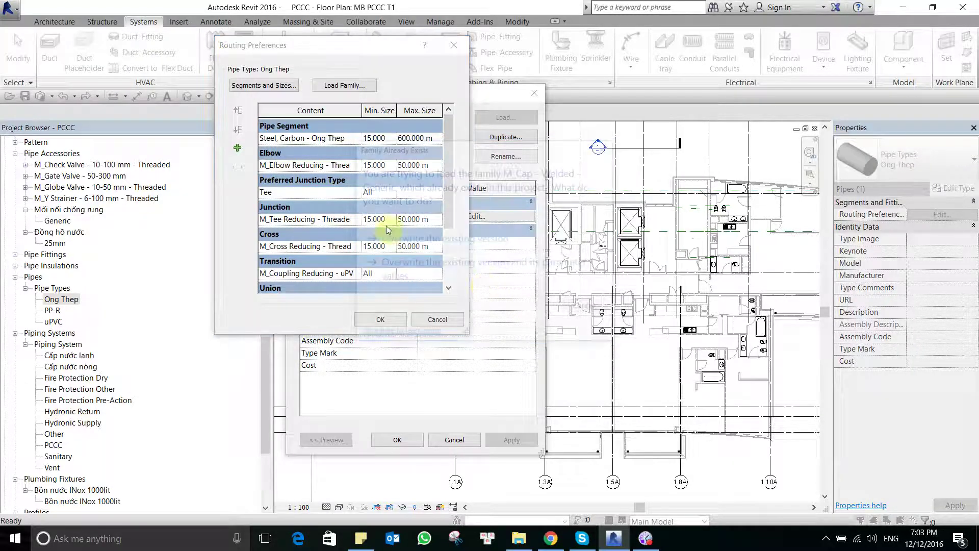
{"action": "left_click", "coordinate": [390, 227]}
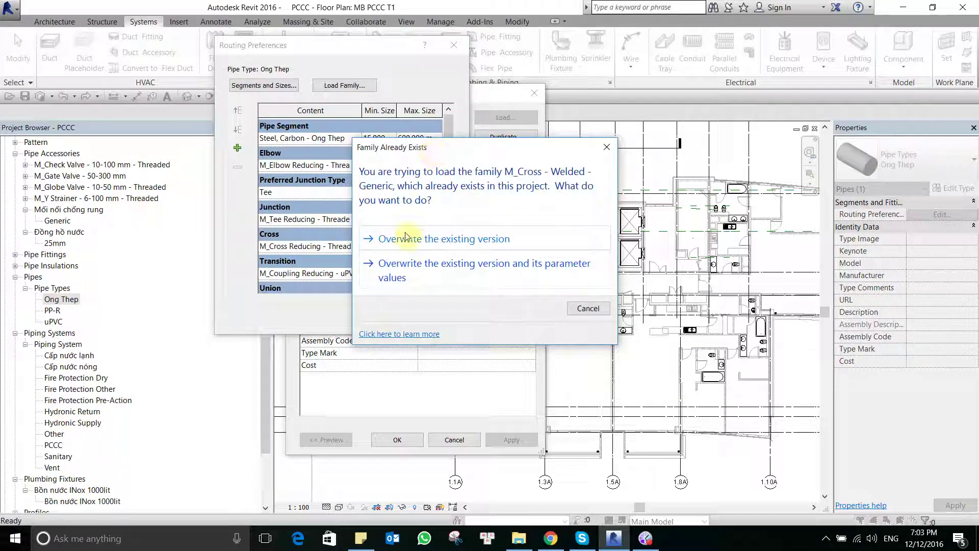
{"action": "left_click", "coordinate": [499, 273]}
{"action": "left_click", "coordinate": [400, 232]}
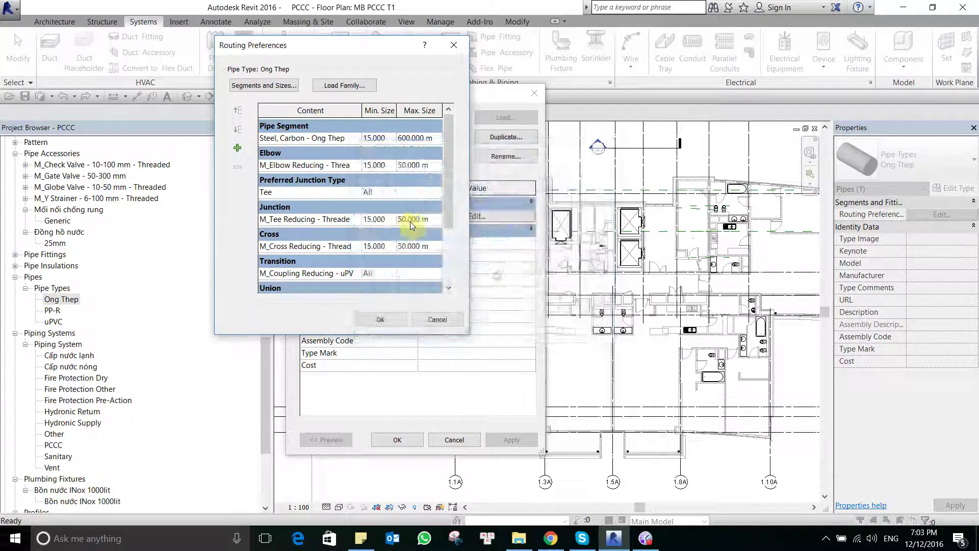
{"action": "left_click", "coordinate": [521, 279]}
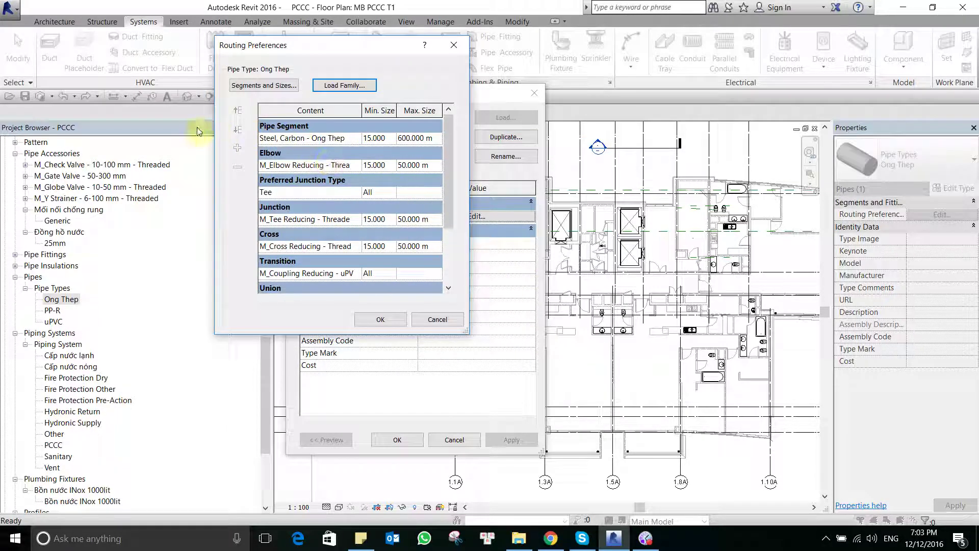
Step: Add a welded generic elbow rule covering 65 mm to 125 mm
{"action": "left_click", "coordinate": [290, 165]}
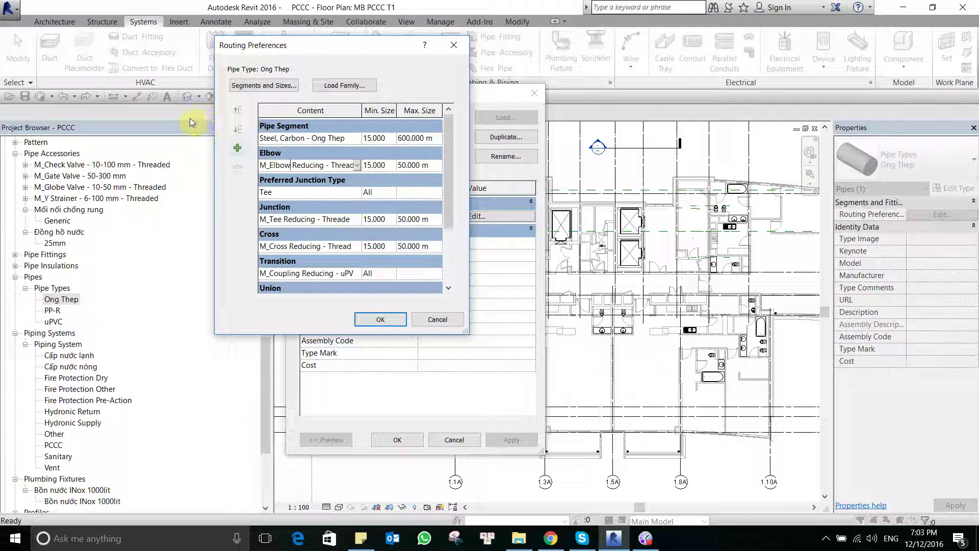
{"action": "left_click", "coordinate": [237, 148]}
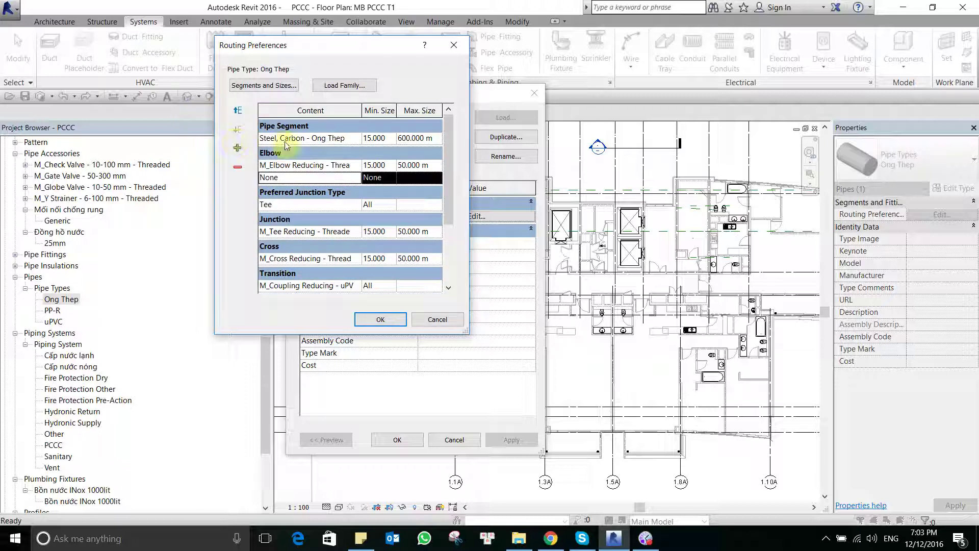
{"action": "left_click", "coordinate": [285, 177]}
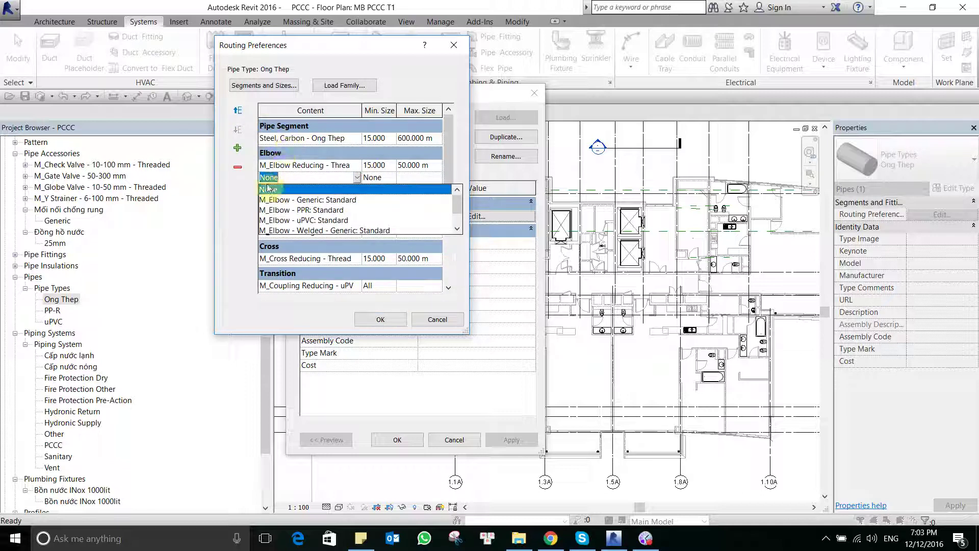
{"action": "left_click", "coordinate": [335, 234]}
{"action": "key", "text": "Tab"}
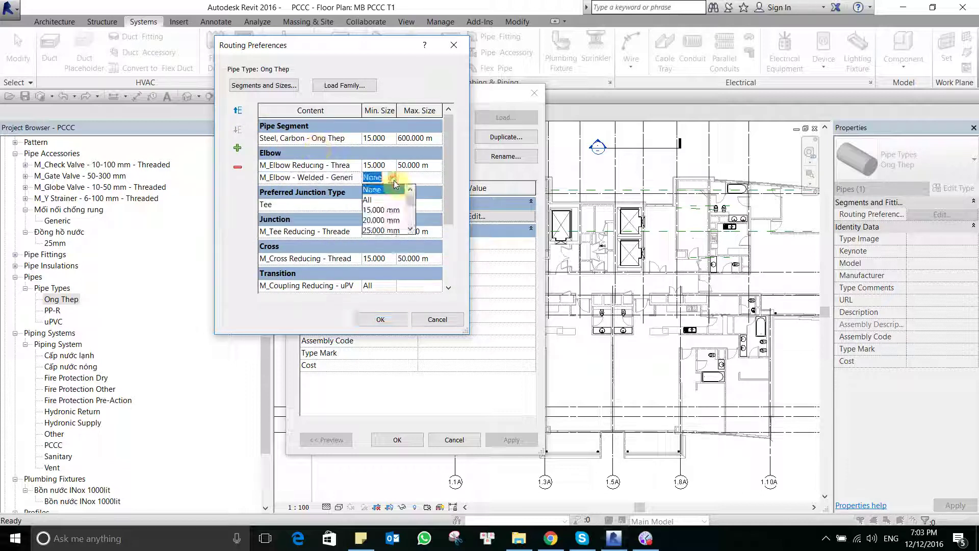
{"action": "key", "text": "Down"}
{"action": "key", "text": "Down"}
{"action": "key", "text": "Down"}
{"action": "key", "text": "Down"}
{"action": "key", "text": "Down"}
{"action": "key", "text": "Down"}
{"action": "key", "text": "Down"}
{"action": "key", "text": "Down"}
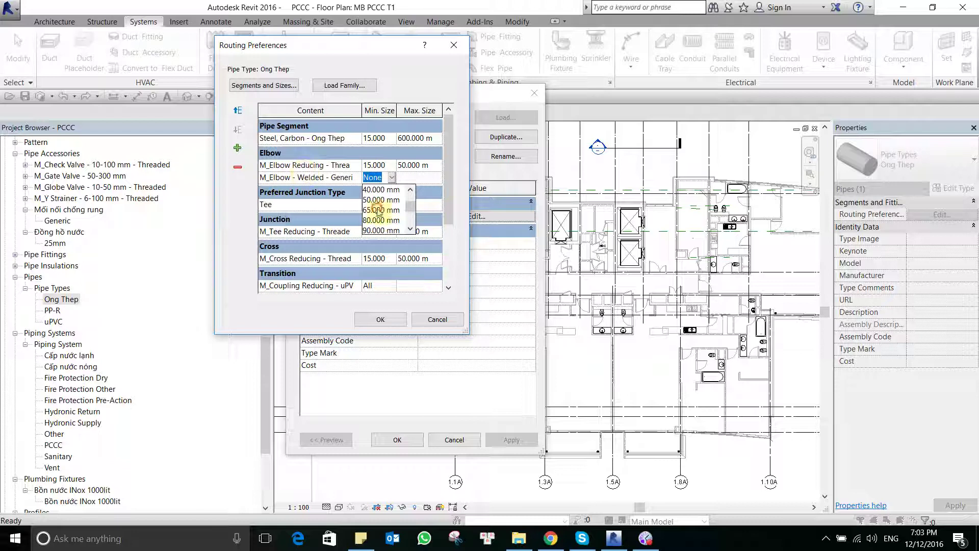
{"action": "key", "text": "Return"}
{"action": "left_click", "coordinate": [418, 177]}
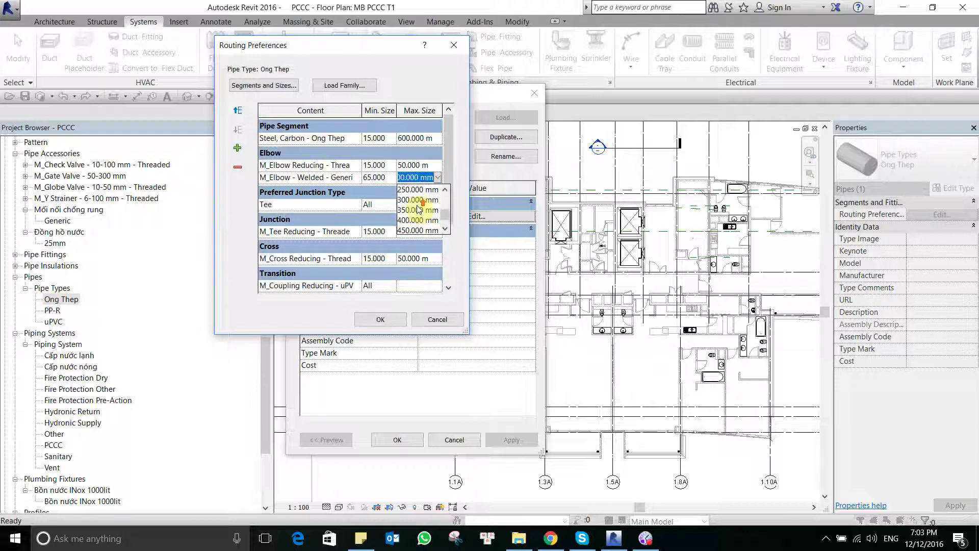
{"action": "key", "text": "Up"}
{"action": "key", "text": "Up"}
{"action": "key", "text": "Up"}
{"action": "key", "text": "Return"}
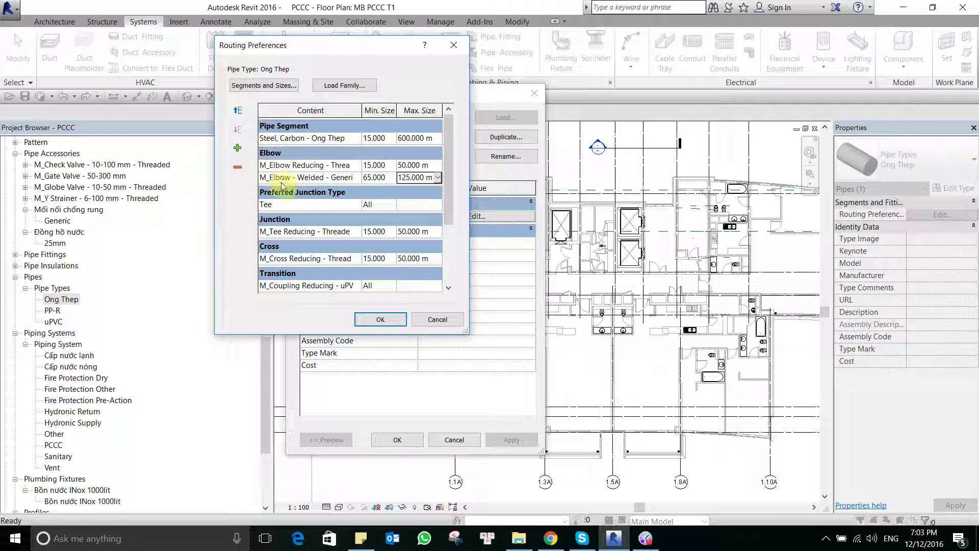
Step: Add a welded generic tee junction rule with minimum 65 mm and maximum 125 mm
{"action": "left_click", "coordinate": [336, 231]}
{"action": "left_click", "coordinate": [237, 148]}
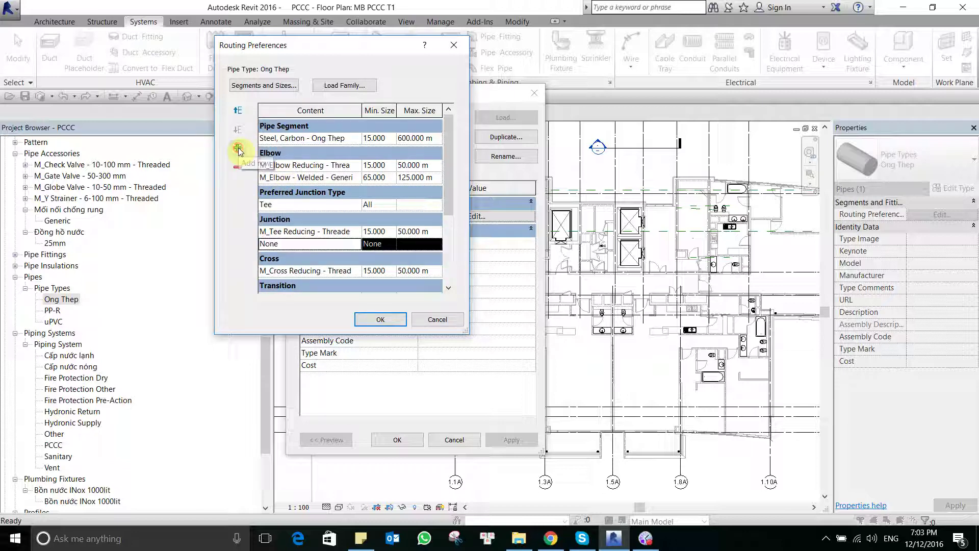
{"action": "left_click", "coordinate": [358, 244]}
{"action": "scroll", "coordinate": [347, 265], "scroll_direction": "down", "scroll_amount": 1}
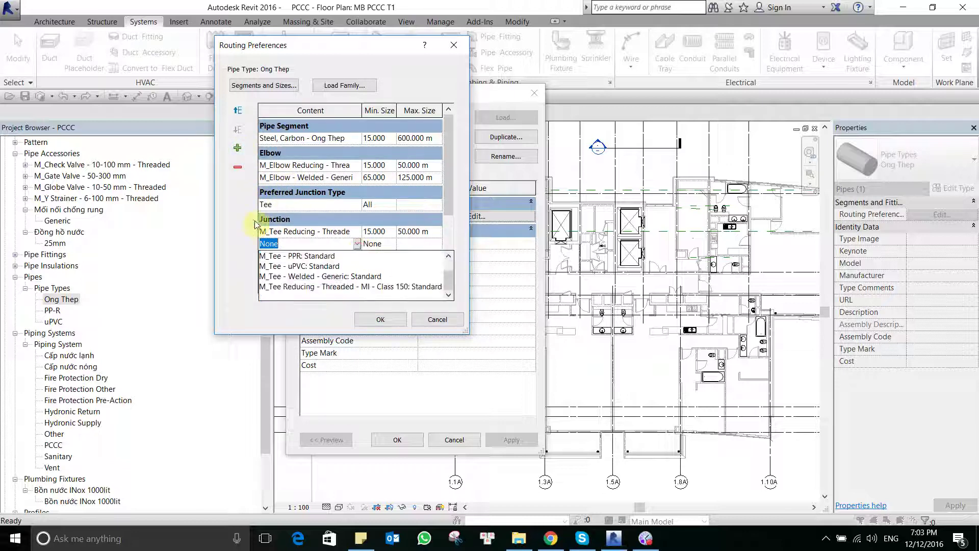
{"action": "left_click", "coordinate": [313, 276]}
{"action": "left_click", "coordinate": [391, 243]}
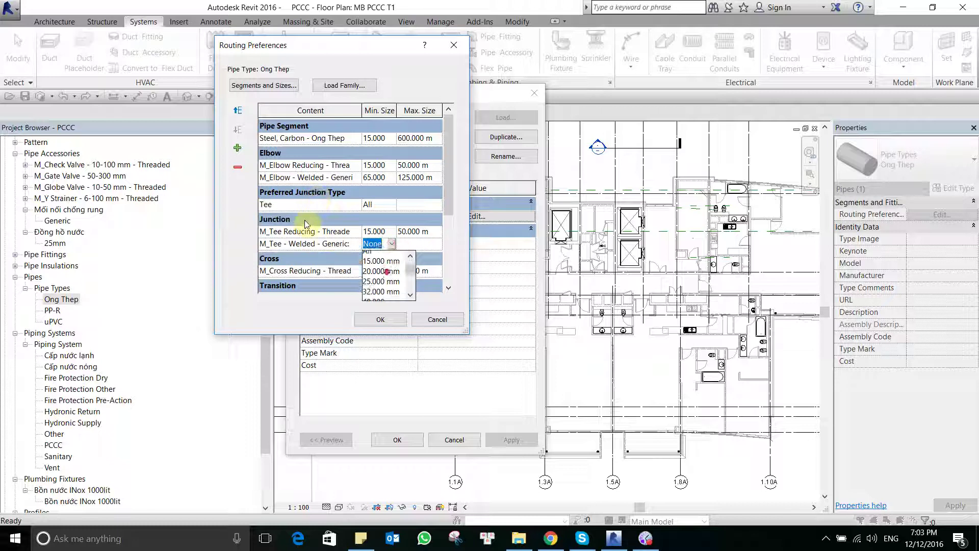
{"action": "left_click", "coordinate": [381, 276]}
{"action": "left_click", "coordinate": [418, 243]}
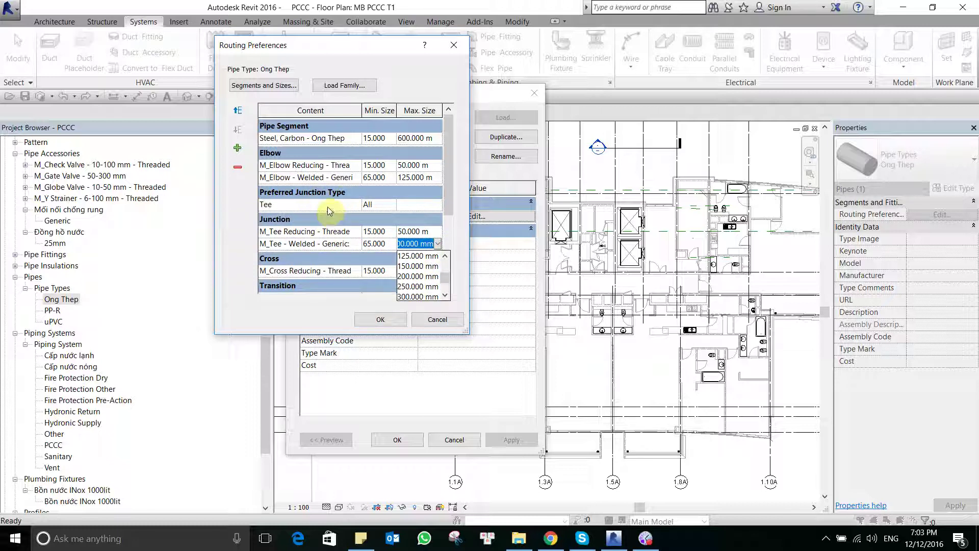
{"action": "type", "text": "125"}
{"action": "key", "text": "Return"}
{"action": "scroll", "coordinate": [350, 209], "scroll_direction": "down", "scroll_amount": 2}
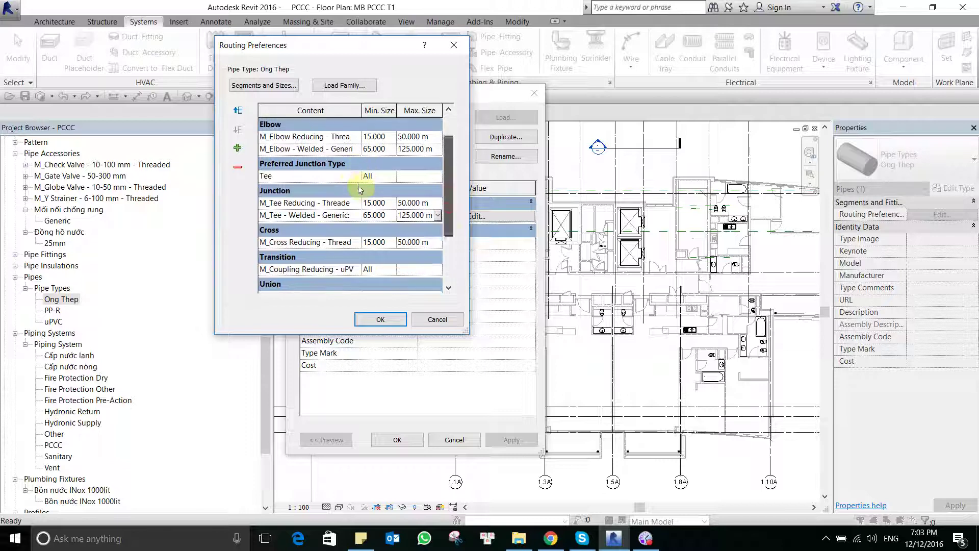
Step: Add a welded generic cross rule below the threaded reducing cross, sized 65 to 125 mm
{"action": "left_click", "coordinate": [357, 243]}
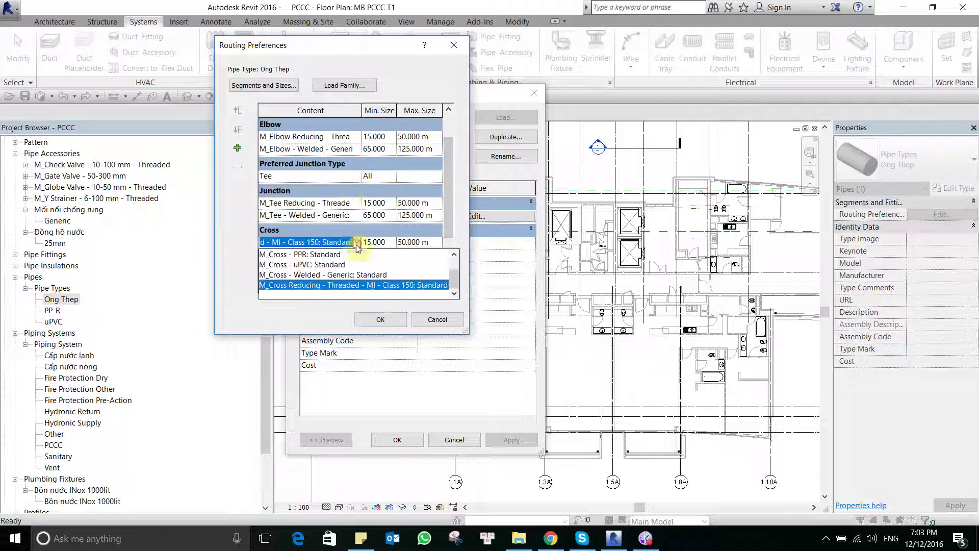
{"action": "key", "text": "Return"}
{"action": "left_click", "coordinate": [237, 147]}
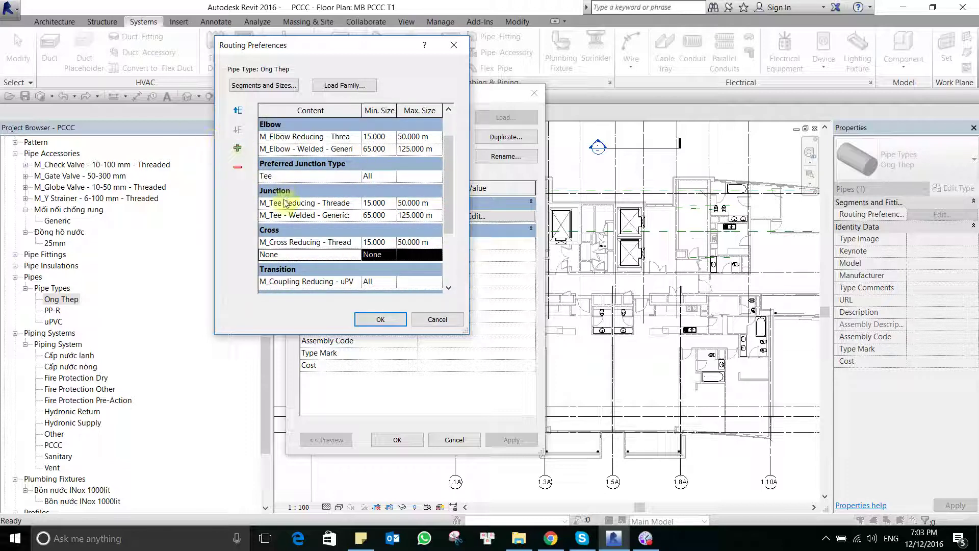
{"action": "left_click", "coordinate": [284, 254]}
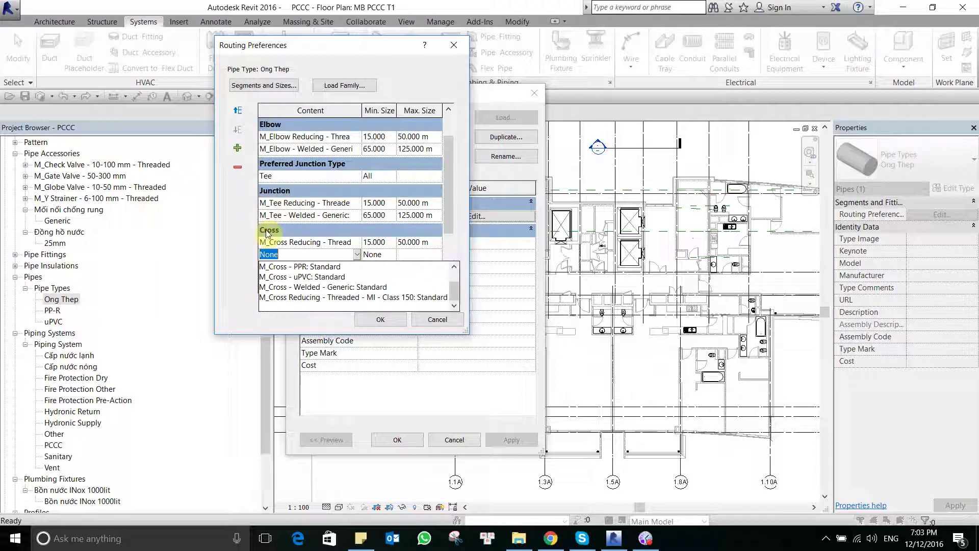
{"action": "key", "text": "Return"}
{"action": "key", "text": "Tab"}
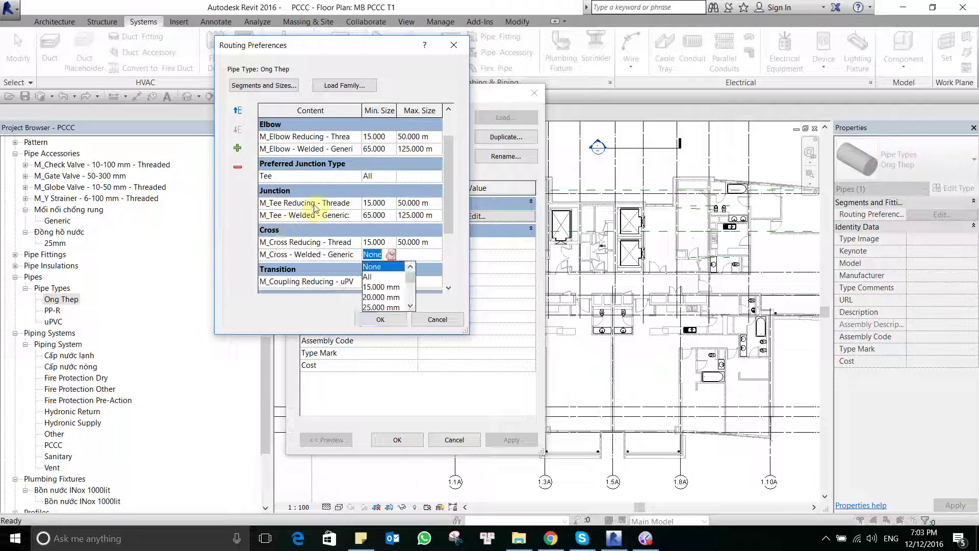
{"action": "key", "text": "Down"}
{"action": "key", "text": "Down"}
{"action": "key", "text": "Down"}
{"action": "key", "text": "Down"}
{"action": "key", "text": "Down"}
{"action": "key", "text": "Down"}
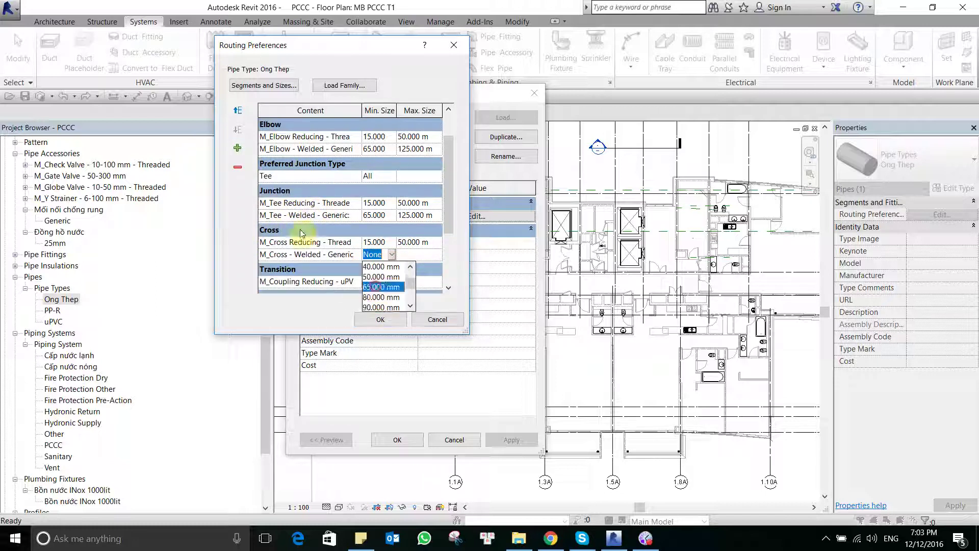
{"action": "key", "text": "Return"}
{"action": "left_click", "coordinate": [440, 255]}
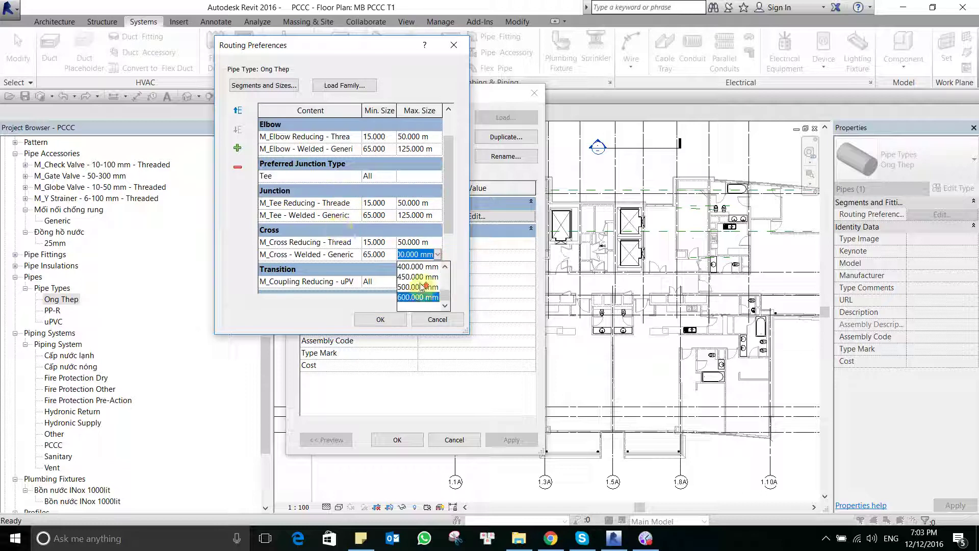
{"action": "scroll", "coordinate": [419, 286], "scroll_direction": "up", "scroll_amount": 1}
{"action": "scroll", "coordinate": [419, 287], "scroll_direction": "up", "scroll_amount": 1}
{"action": "key", "text": "Up"}
{"action": "key", "text": "Up"}
{"action": "key", "text": "Return"}
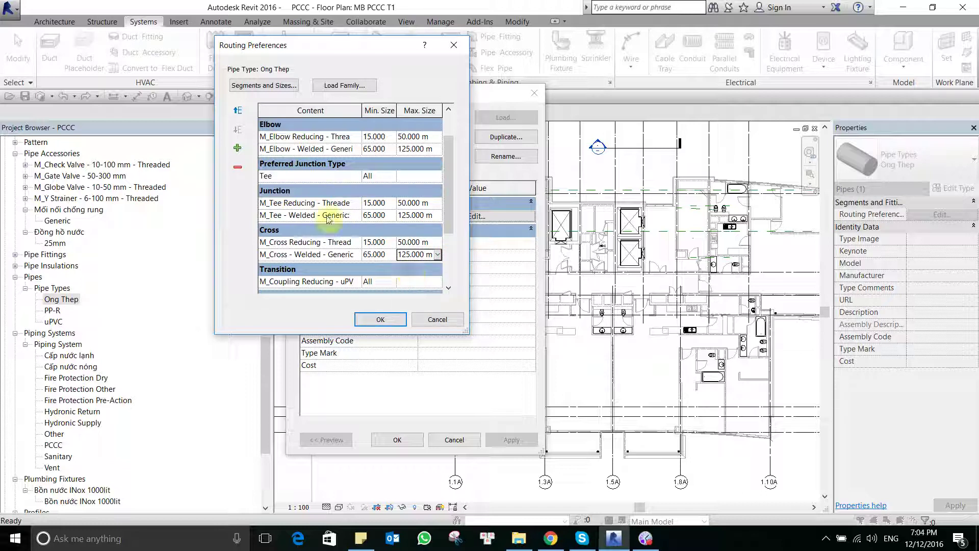
{"action": "scroll", "coordinate": [356, 220], "scroll_direction": "down", "scroll_amount": 2}
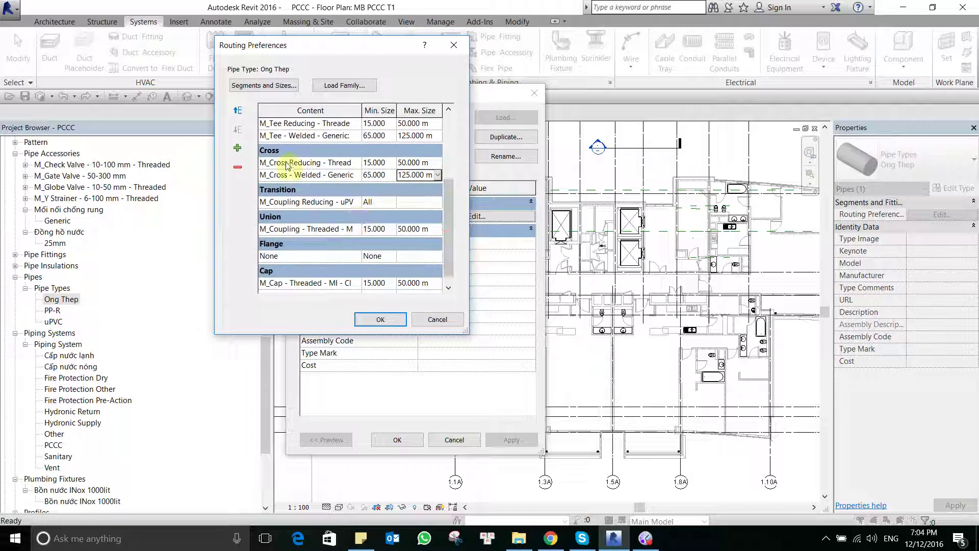
{"action": "left_click", "coordinate": [359, 204]}
Step: Add an M_Transition - Welded - Generic transition rule applied to All sizes
{"action": "left_click", "coordinate": [358, 204]}
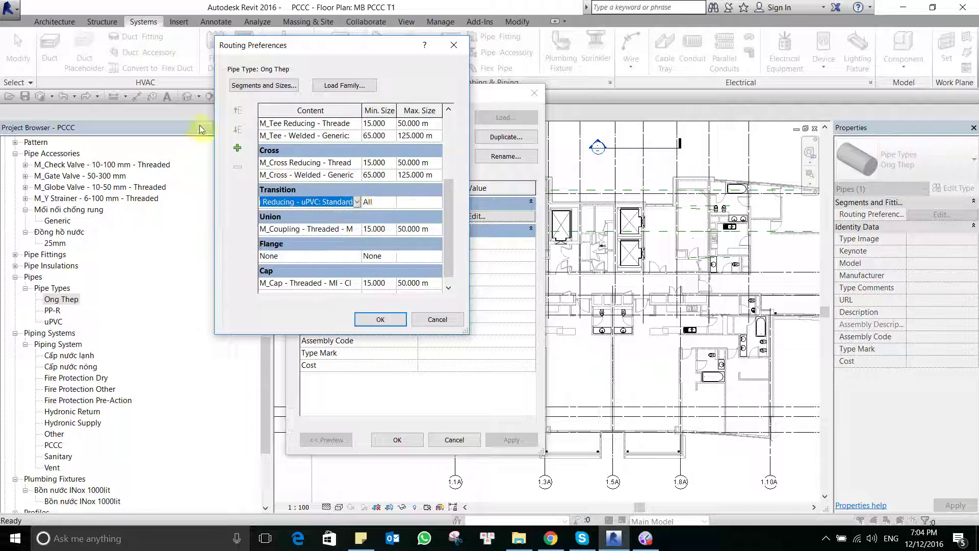
{"action": "left_click", "coordinate": [238, 147]}
{"action": "left_click", "coordinate": [357, 214]}
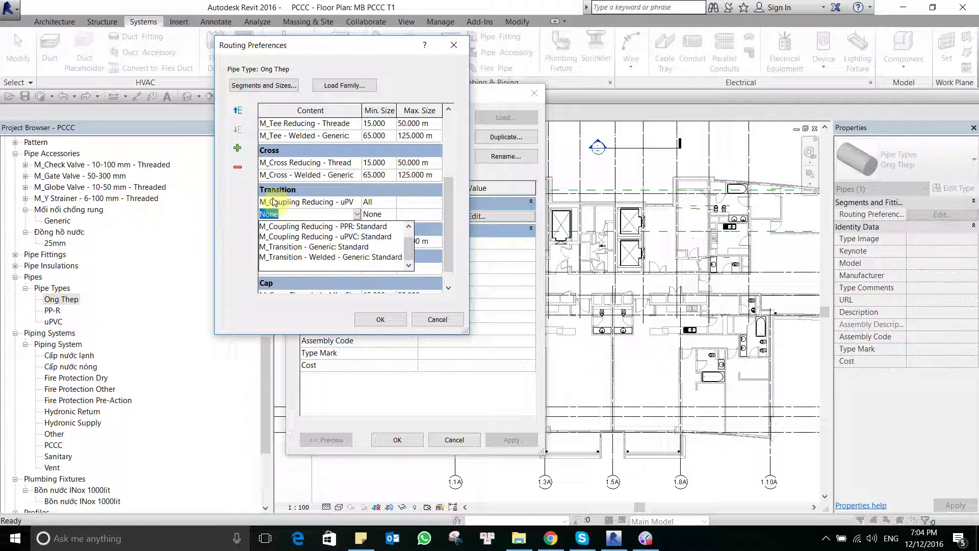
{"action": "left_click", "coordinate": [338, 266]}
{"action": "key", "text": "Tab"}
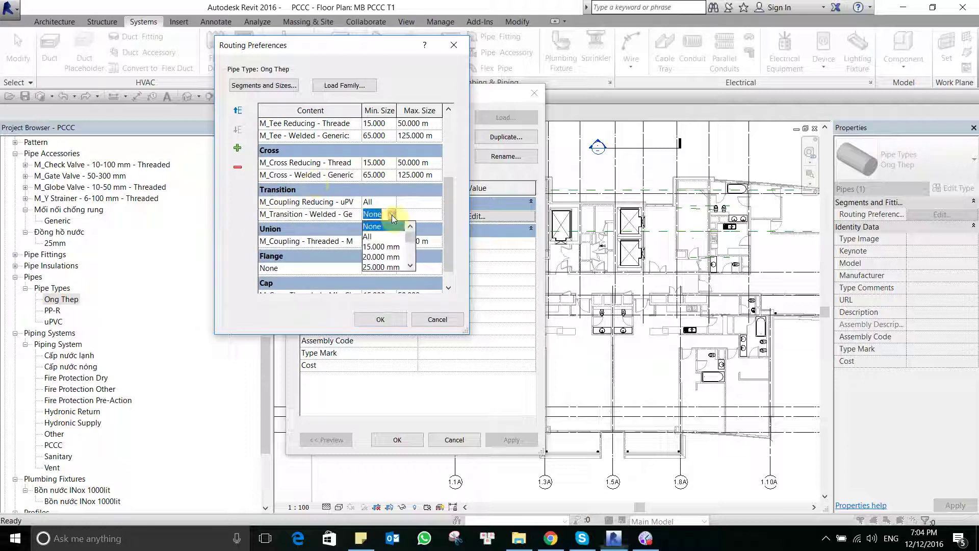
{"action": "left_click", "coordinate": [306, 185]}
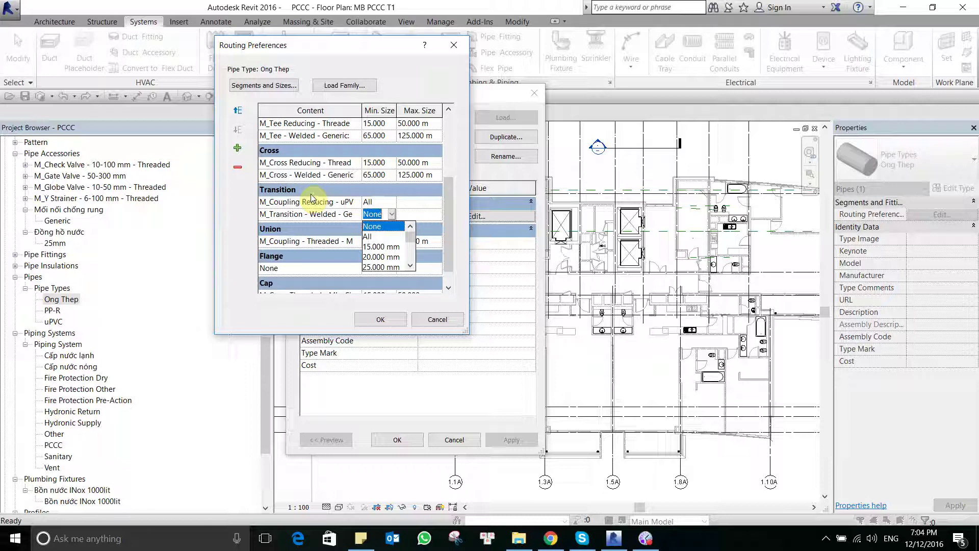
{"action": "key", "text": "Down"}
{"action": "key", "text": "Return"}
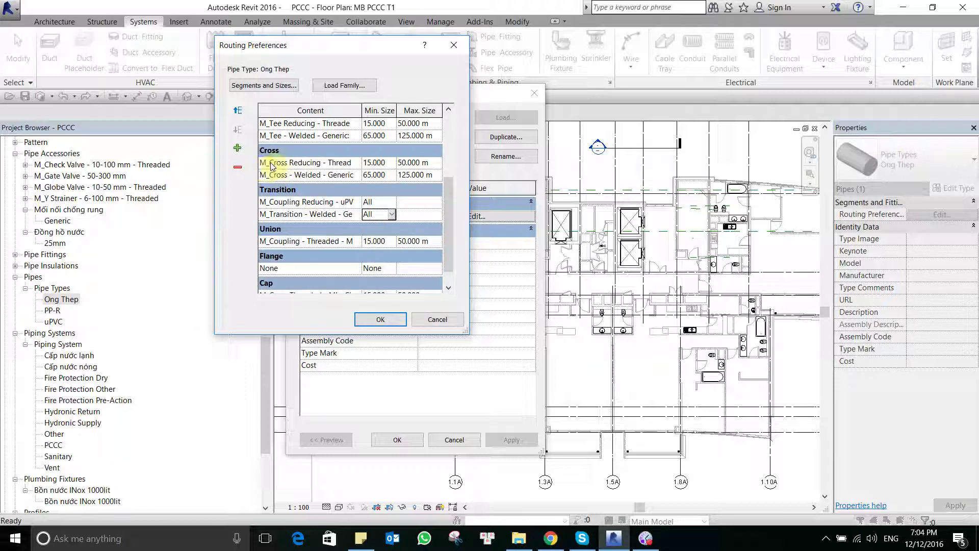
Step: Delete the uPVC coupling transition row, keeping the threaded Class 150 coupling for unions
{"action": "left_click", "coordinate": [334, 202]}
{"action": "left_click", "coordinate": [237, 167]}
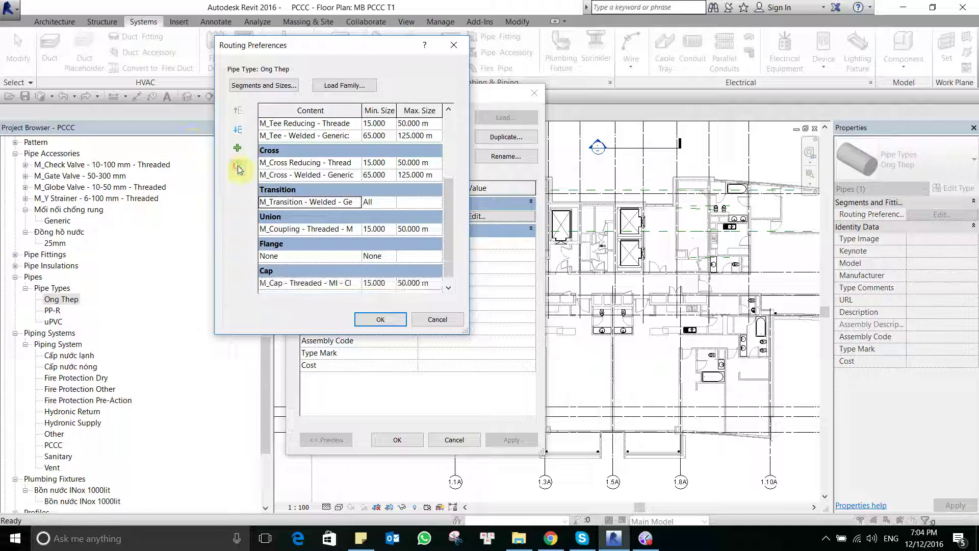
{"action": "left_click", "coordinate": [332, 229]}
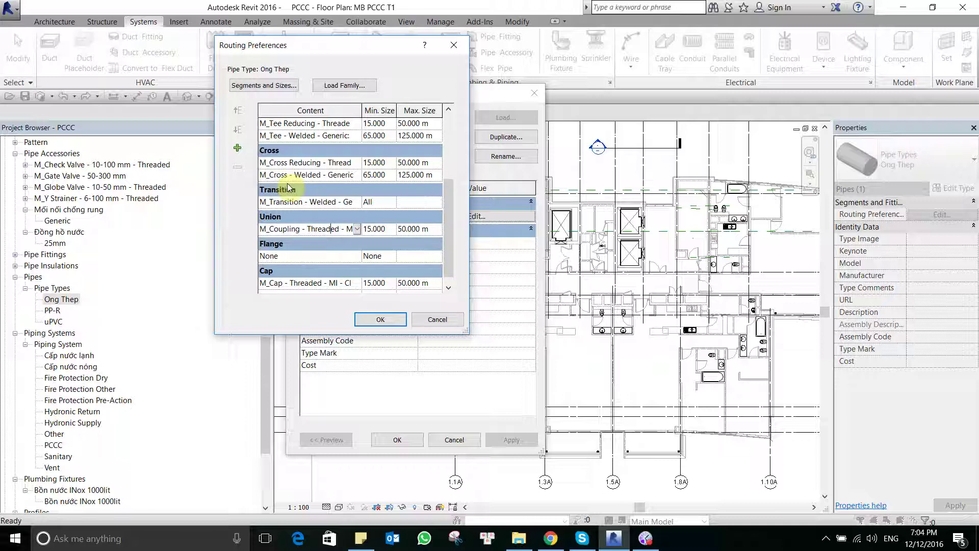
{"action": "left_click", "coordinate": [357, 229]}
{"action": "left_click", "coordinate": [357, 229]}
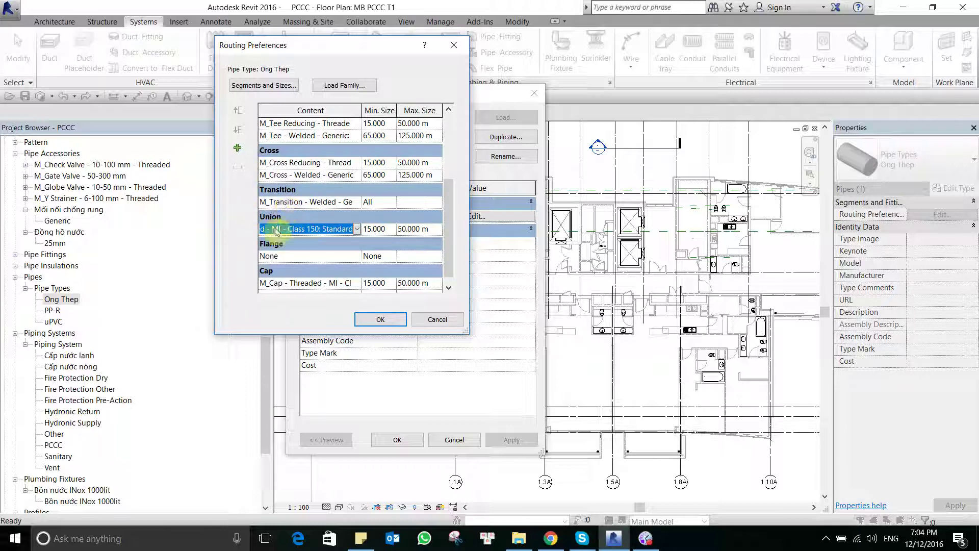
Step: Keep the threaded Class 150 cap as the only cap fitting
{"action": "left_click", "coordinate": [357, 282]}
{"action": "left_click", "coordinate": [357, 283]}
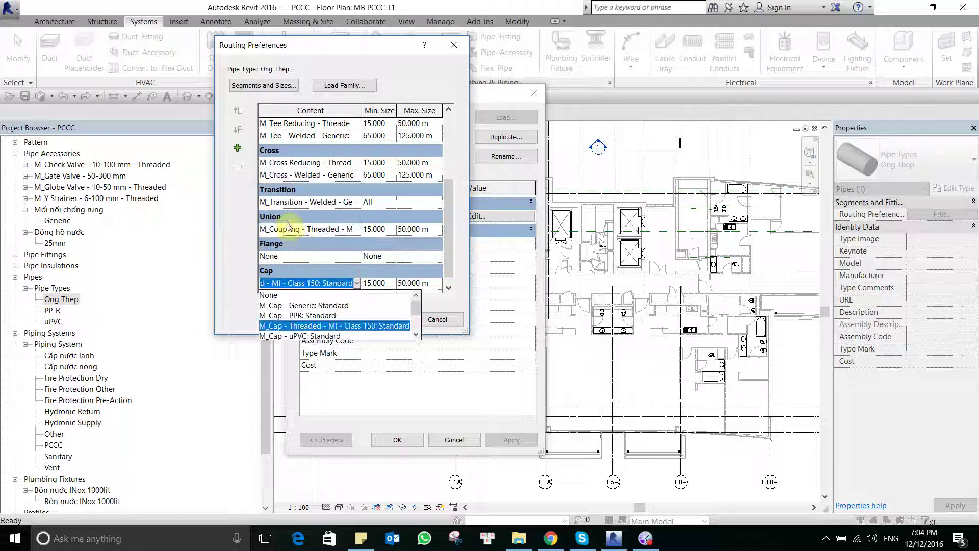
{"action": "scroll", "coordinate": [288, 227], "scroll_direction": "down", "scroll_amount": 1}
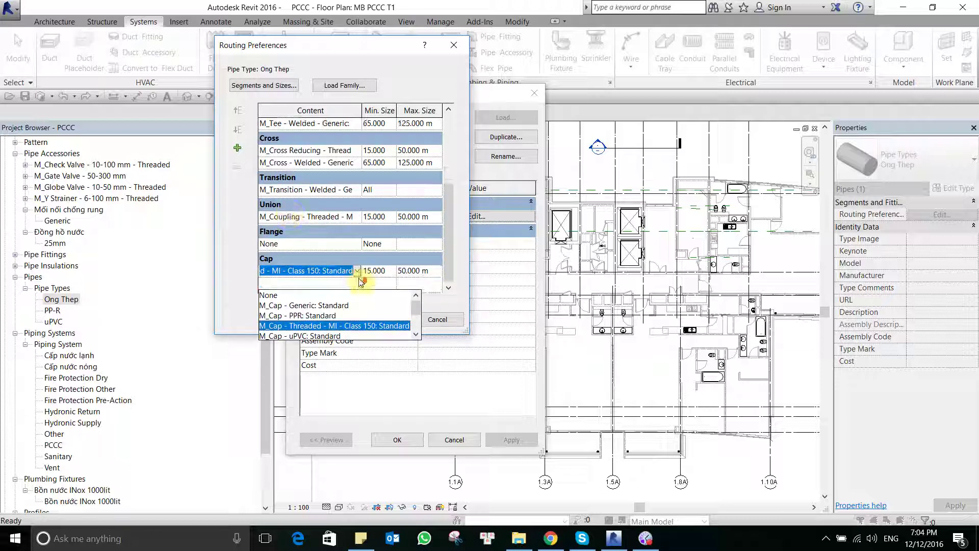
{"action": "left_click", "coordinate": [356, 270]}
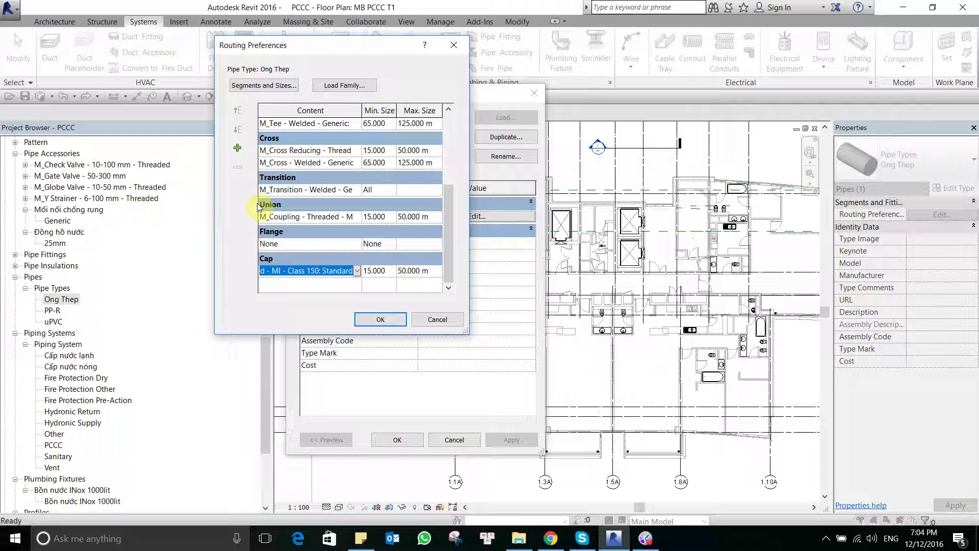
{"action": "left_click", "coordinate": [357, 270]}
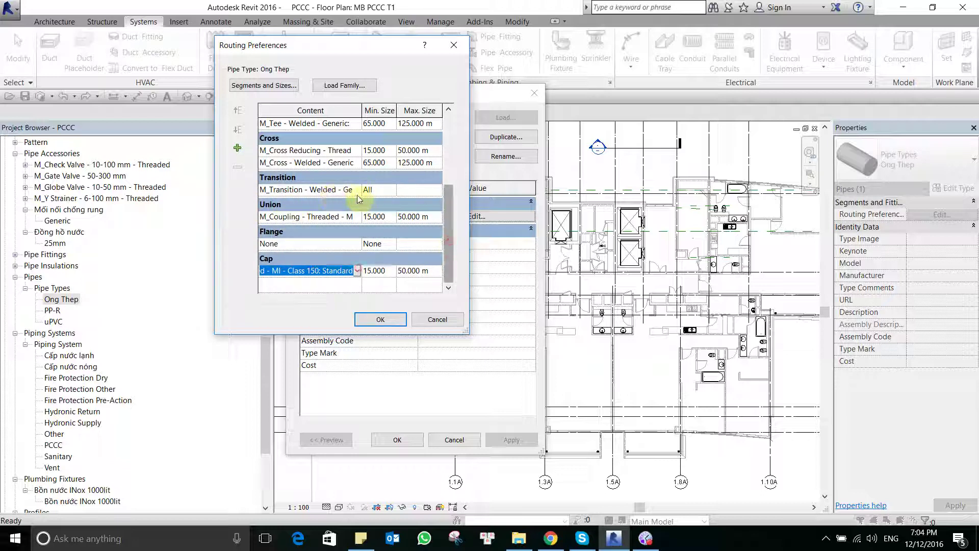
Step: Return to the transition rule, keeping M_Transition - Welded - Generic as its fitting
{"action": "scroll", "coordinate": [357, 197], "scroll_direction": "up", "scroll_amount": 1}
{"action": "scroll", "coordinate": [319, 174], "scroll_direction": "up", "scroll_amount": 3}
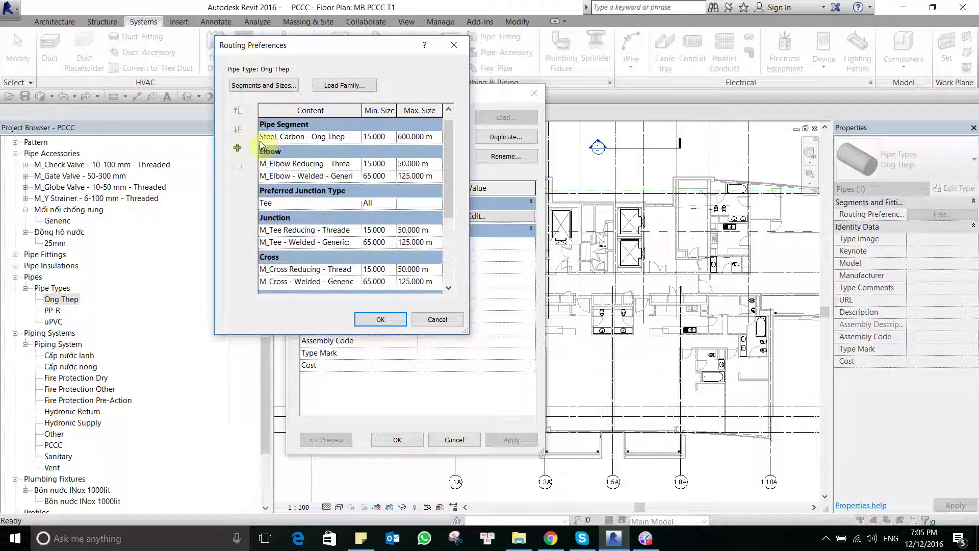
{"action": "scroll", "coordinate": [263, 148], "scroll_direction": "up", "scroll_amount": 1}
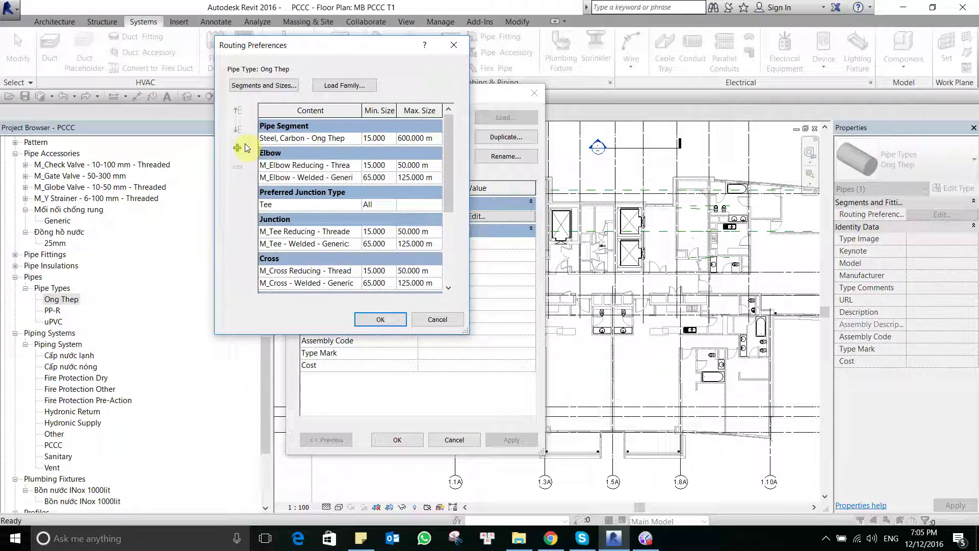
{"action": "scroll", "coordinate": [259, 193], "scroll_direction": "down", "scroll_amount": 1}
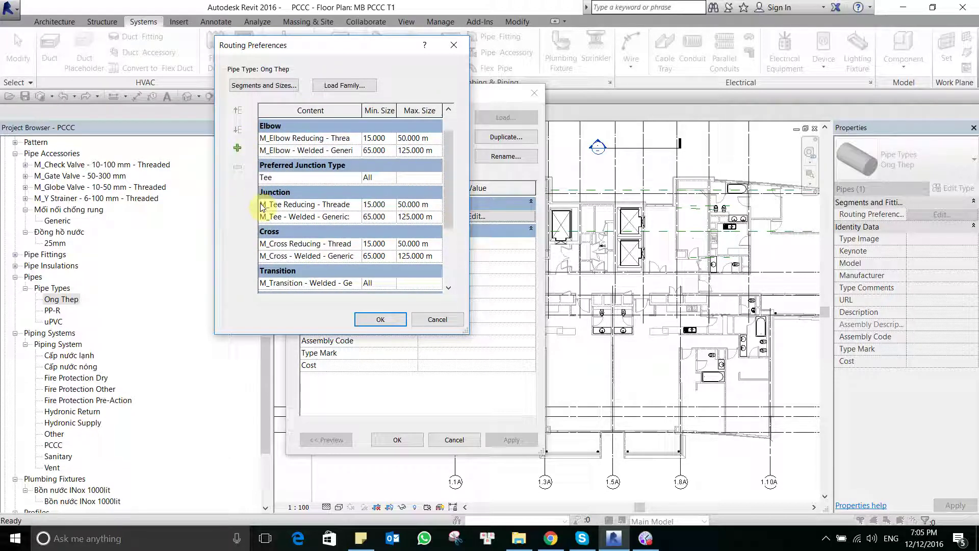
{"action": "scroll", "coordinate": [259, 194], "scroll_direction": "down", "scroll_amount": 1}
{"action": "scroll", "coordinate": [262, 192], "scroll_direction": "down", "scroll_amount": 1}
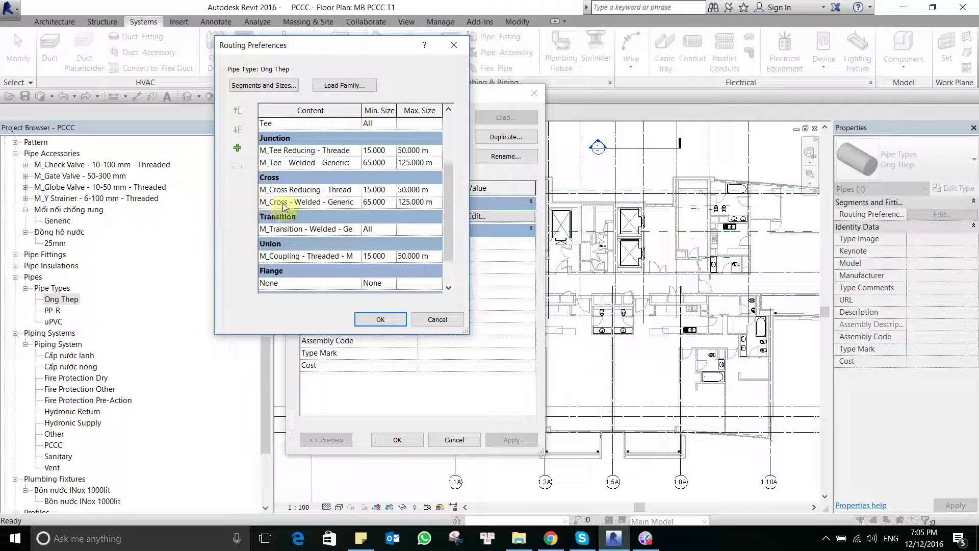
{"action": "scroll", "coordinate": [291, 210], "scroll_direction": "down", "scroll_amount": 1}
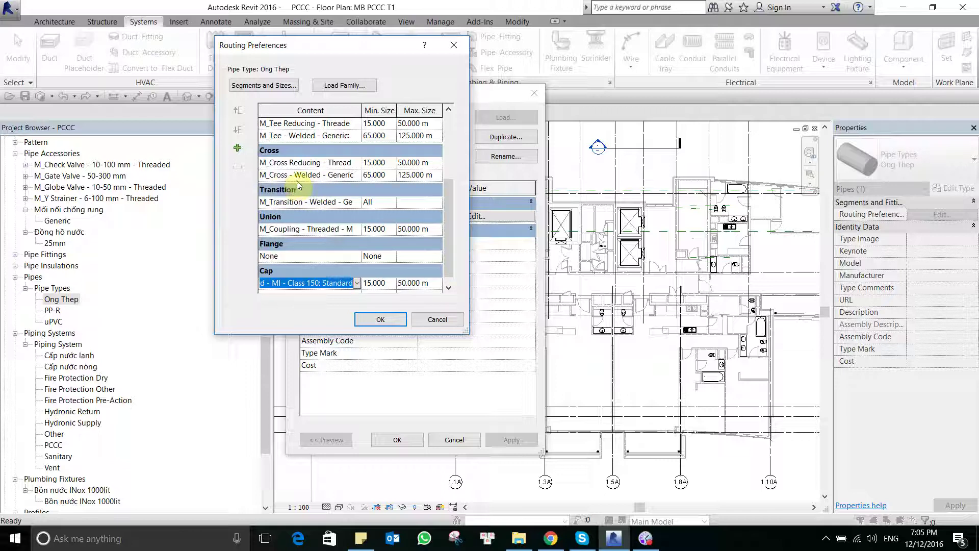
{"action": "key", "text": "Up"}
{"action": "key", "text": "Up"}
{"action": "key", "text": "Up"}
{"action": "key", "text": "alt+Down"}
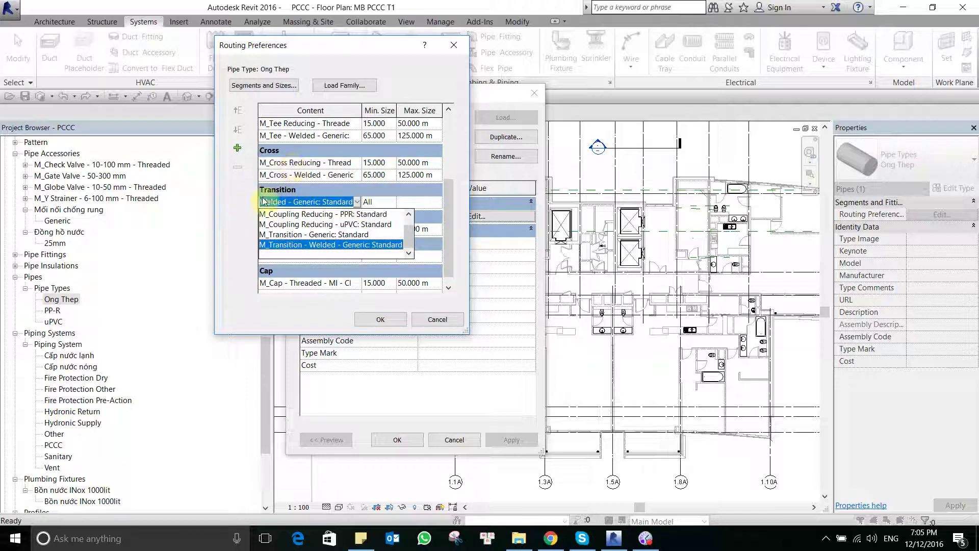
{"action": "key", "text": "Return"}
Step: Set the welded transition's size range to 15.000 mm minimum and 65.000 mm maximum
{"action": "left_click", "coordinate": [394, 203]}
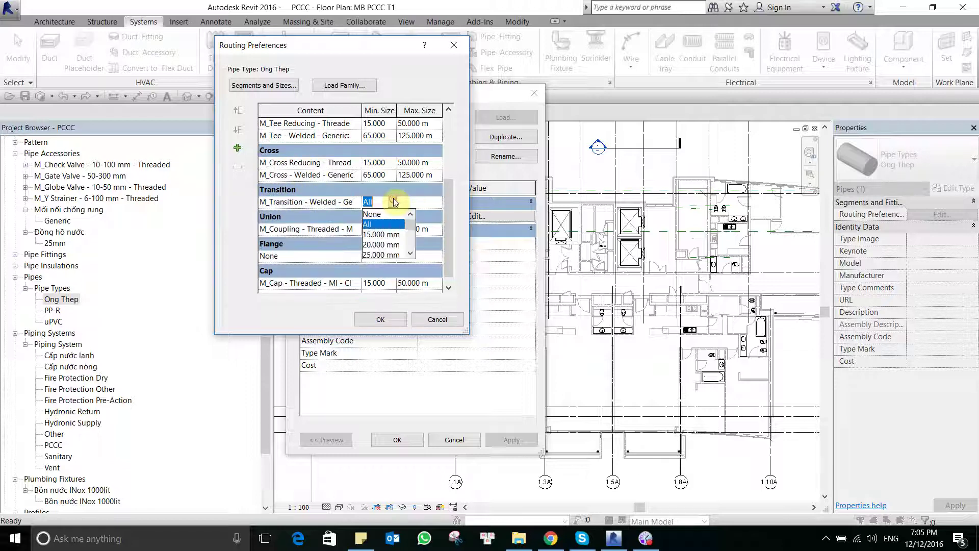
{"action": "key", "text": "Down"}
{"action": "key", "text": "Return"}
{"action": "key", "text": "Tab"}
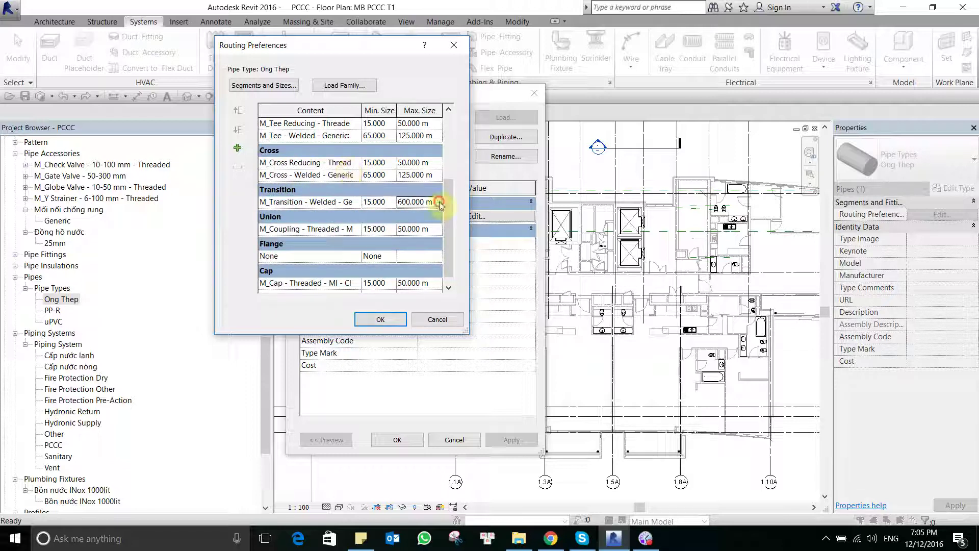
{"action": "key", "text": "alt+Down"}
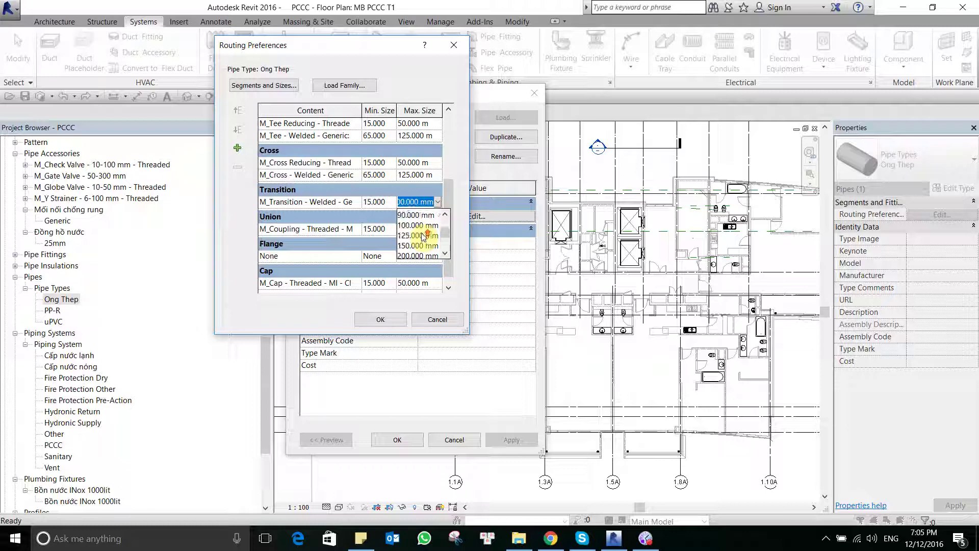
{"action": "scroll", "coordinate": [422, 236], "scroll_direction": "up", "scroll_amount": 2}
{"action": "scroll", "coordinate": [423, 236], "scroll_direction": "up", "scroll_amount": 1}
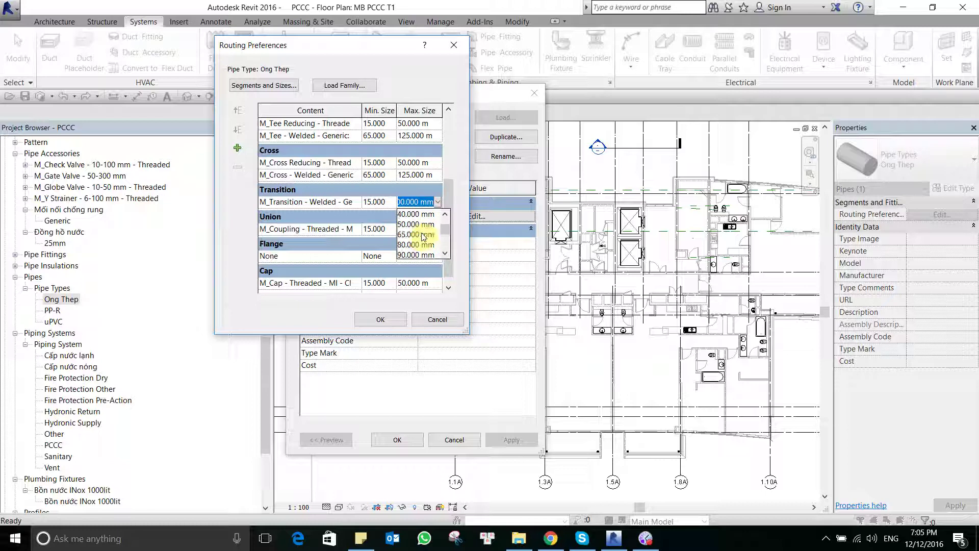
{"action": "left_click", "coordinate": [422, 234]}
{"action": "scroll", "coordinate": [357, 199], "scroll_direction": "down", "scroll_amount": 1}
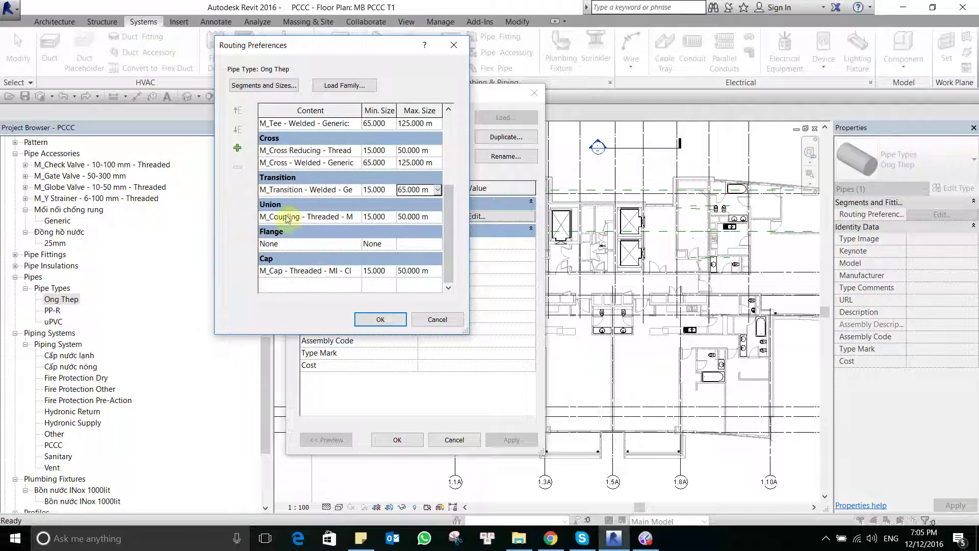
{"action": "scroll", "coordinate": [356, 123], "scroll_direction": "up", "scroll_amount": 3}
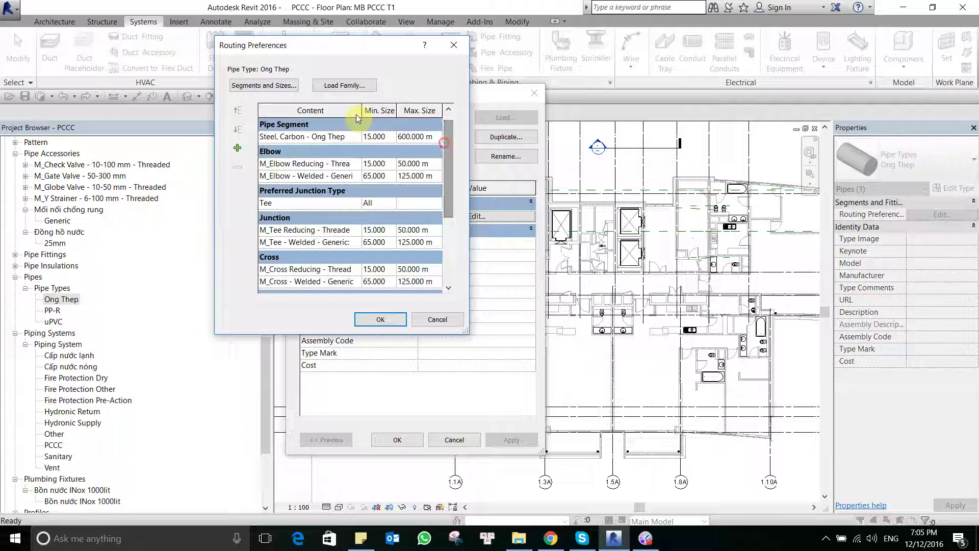
Step: Browse the family library to Pipe > Fittings > Carbon Steel > Class 150 > Flanged
{"action": "left_click", "coordinate": [342, 86]}
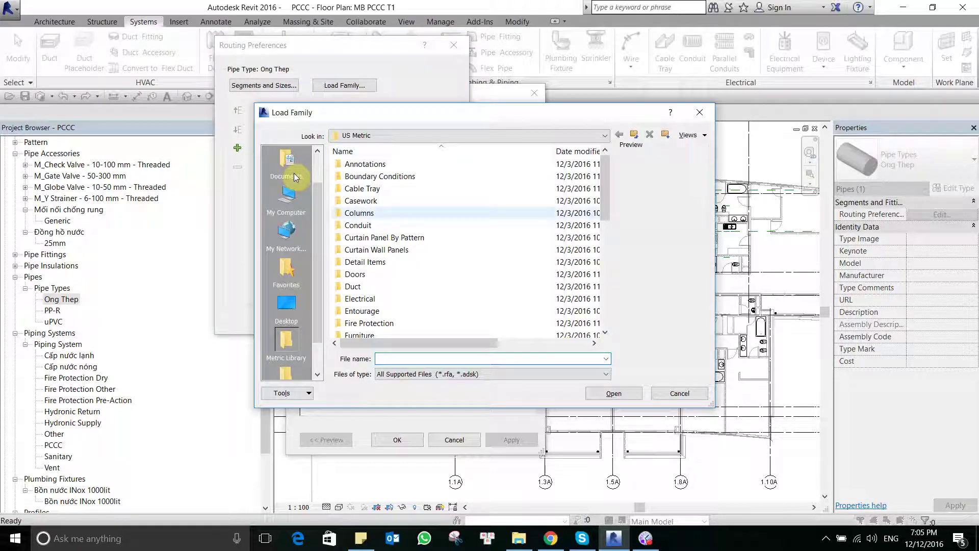
{"action": "left_click", "coordinate": [361, 275]}
{"action": "key", "text": "p"}
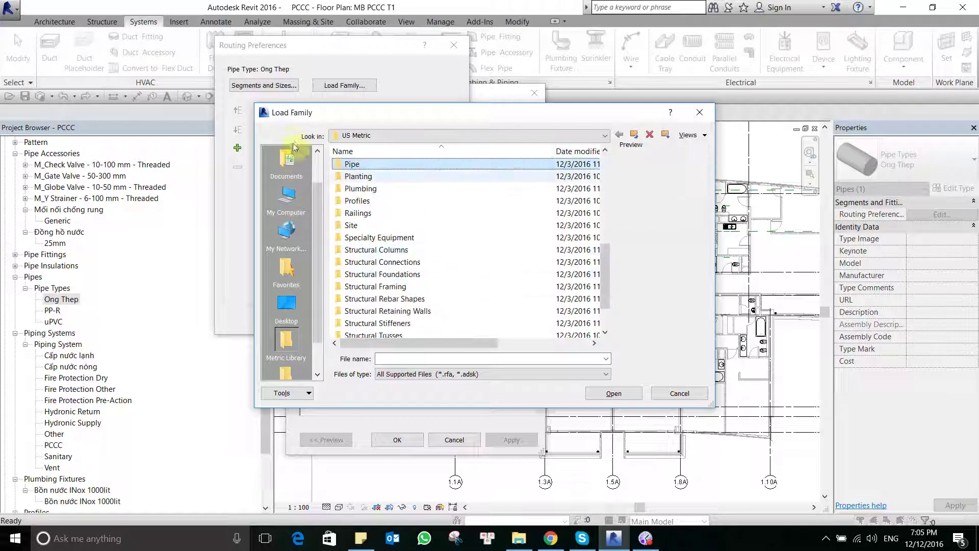
{"action": "double_click", "coordinate": [360, 164]}
{"action": "double_click", "coordinate": [377, 179]}
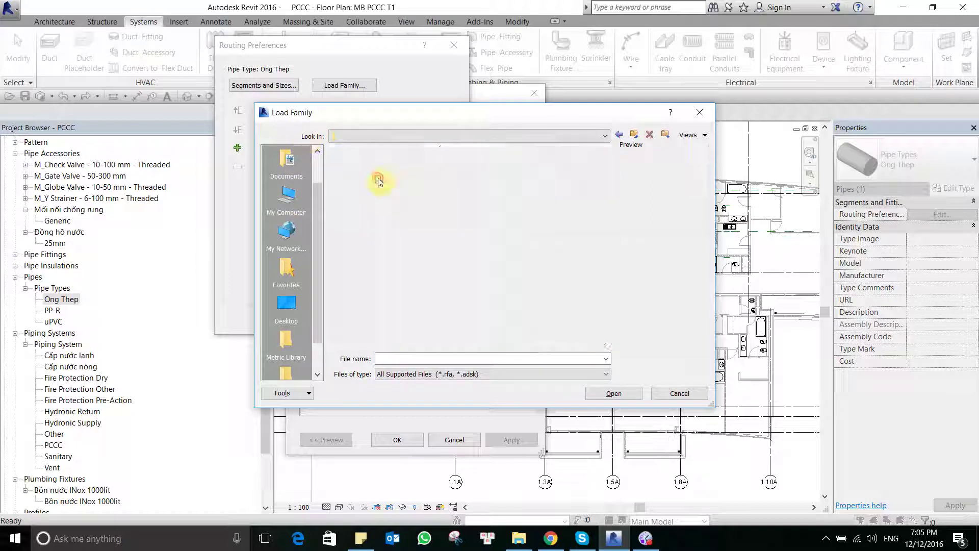
{"action": "double_click", "coordinate": [387, 164]}
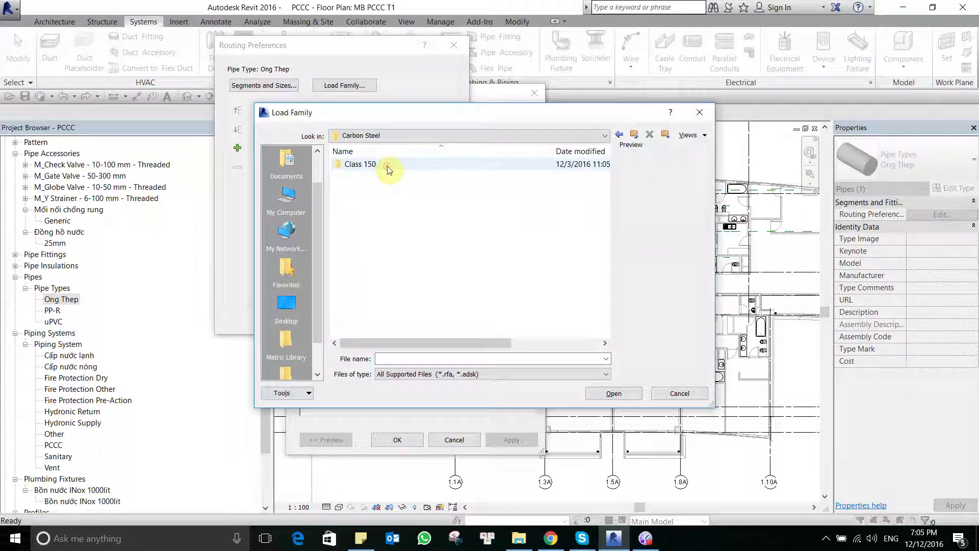
{"action": "double_click", "coordinate": [387, 166]}
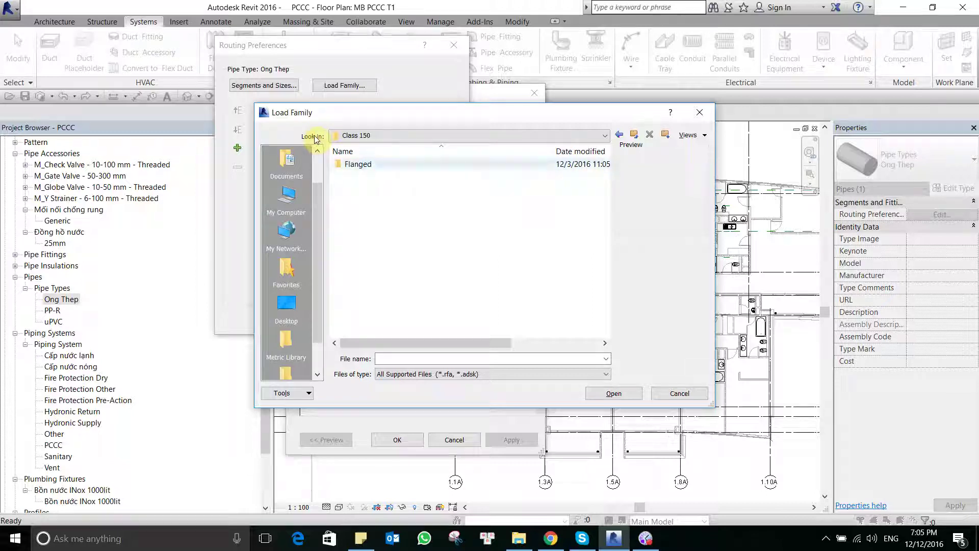
{"action": "double_click", "coordinate": [393, 168]}
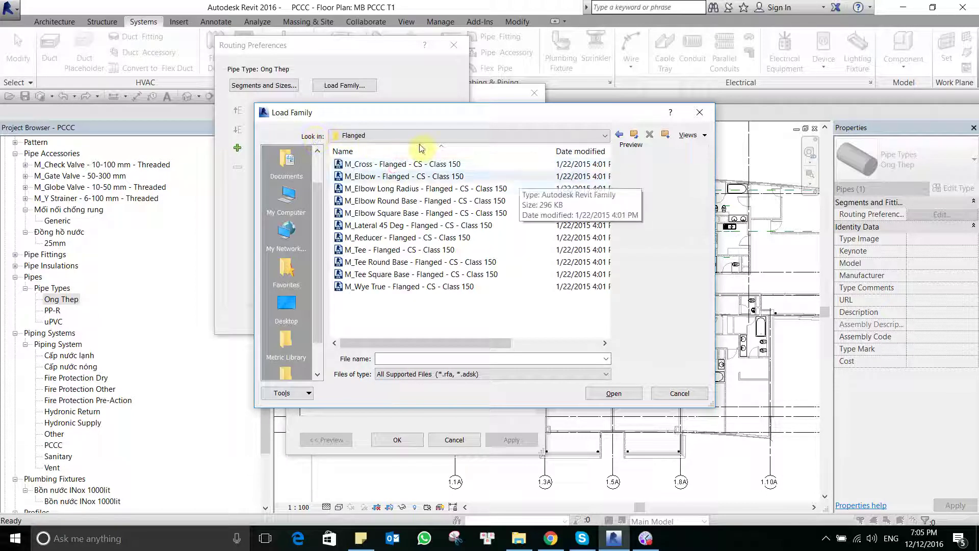
Step: Load the M_Cross, M_Elbow, M_Reducer and M_Tee Flanged CS Class 150 families
{"action": "left_click", "coordinate": [437, 164]}
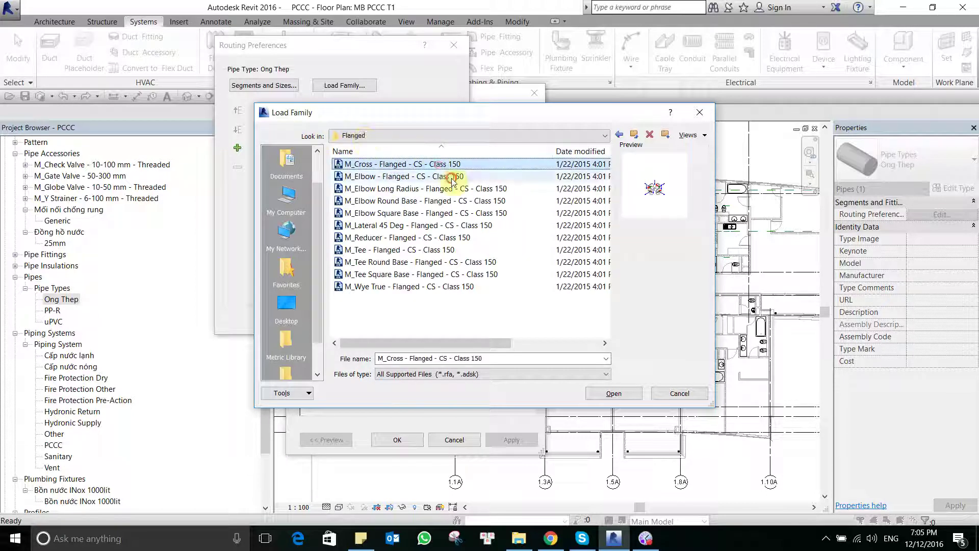
{"action": "left_click", "coordinate": [444, 176], "text": "ctrl"}
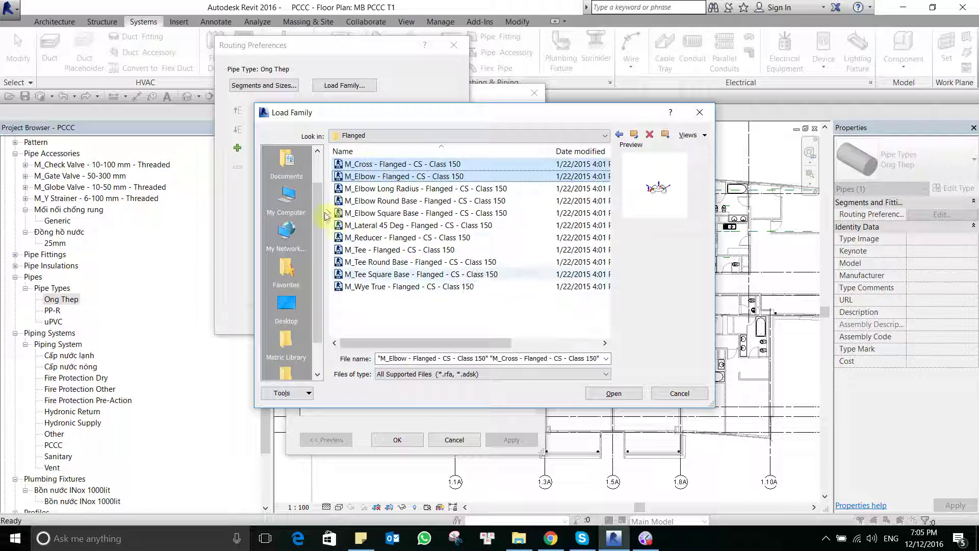
{"action": "left_click", "coordinate": [339, 237], "text": "ctrl"}
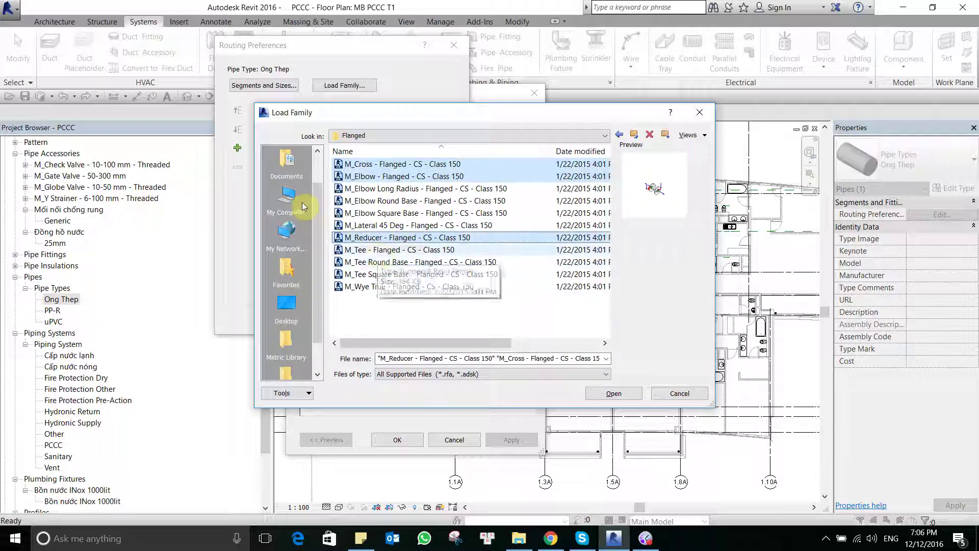
{"action": "left_click", "coordinate": [382, 250], "text": "ctrl"}
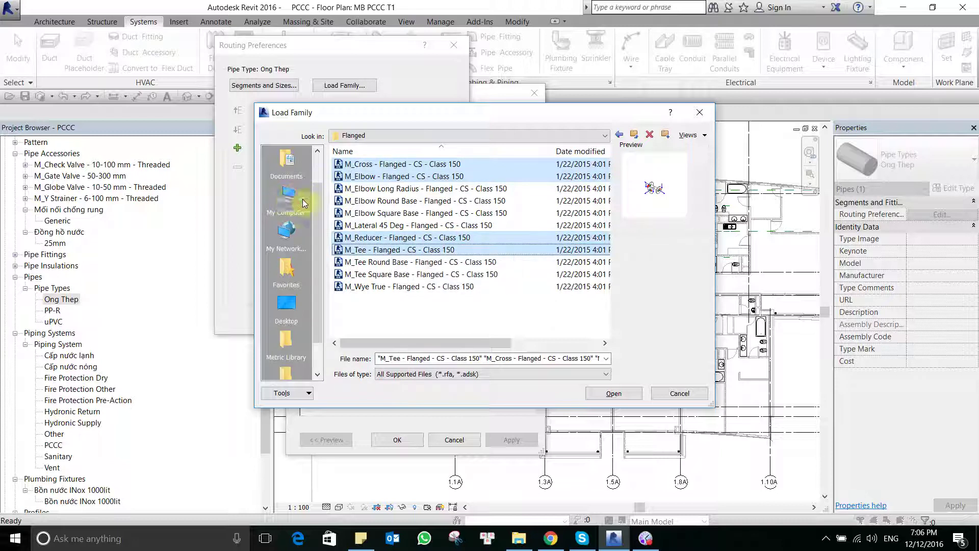
{"action": "left_click", "coordinate": [619, 394]}
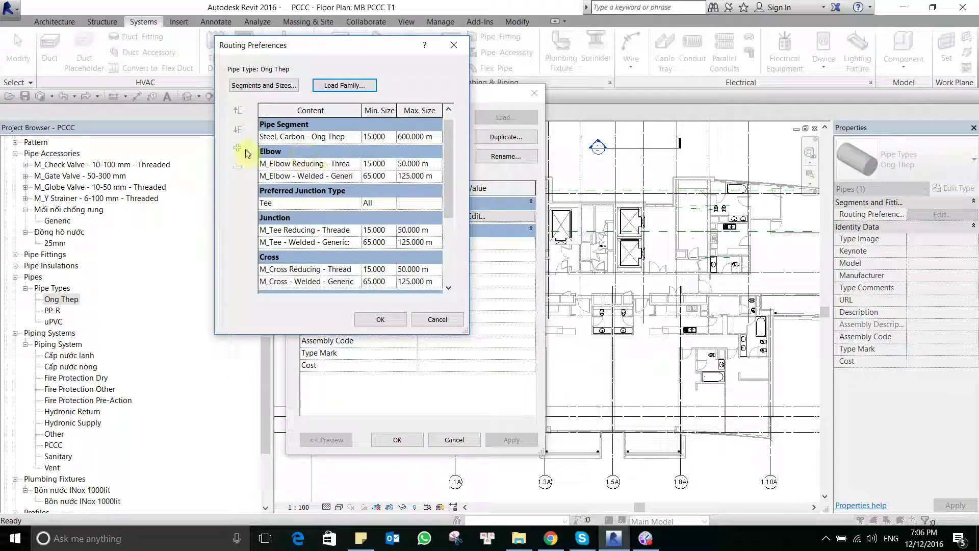
Step: Add an M_Elbow - Generic: Standard rule below the welded elbow, sized 150 to 600 mm
{"action": "left_click", "coordinate": [284, 176]}
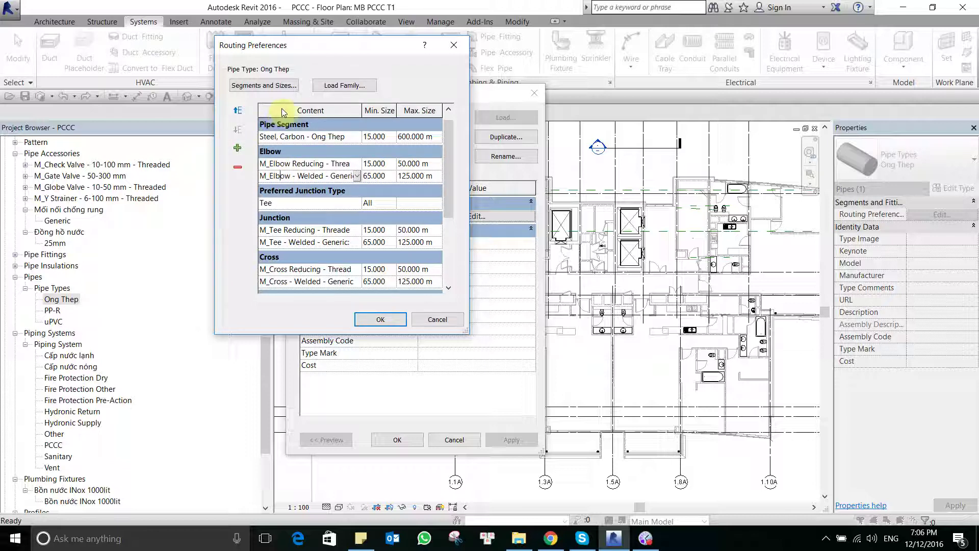
{"action": "left_click", "coordinate": [237, 147]}
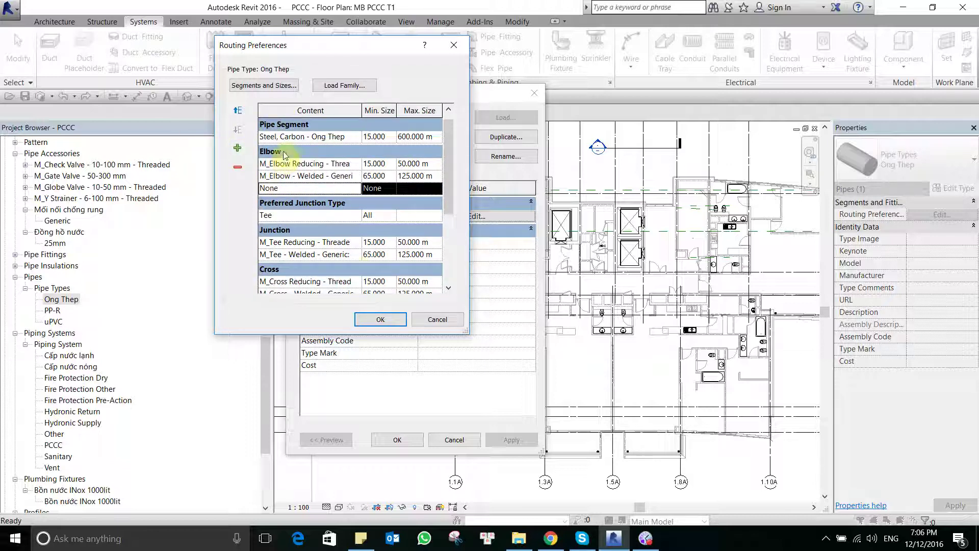
{"action": "left_click", "coordinate": [356, 189]}
{"action": "left_click", "coordinate": [295, 221]}
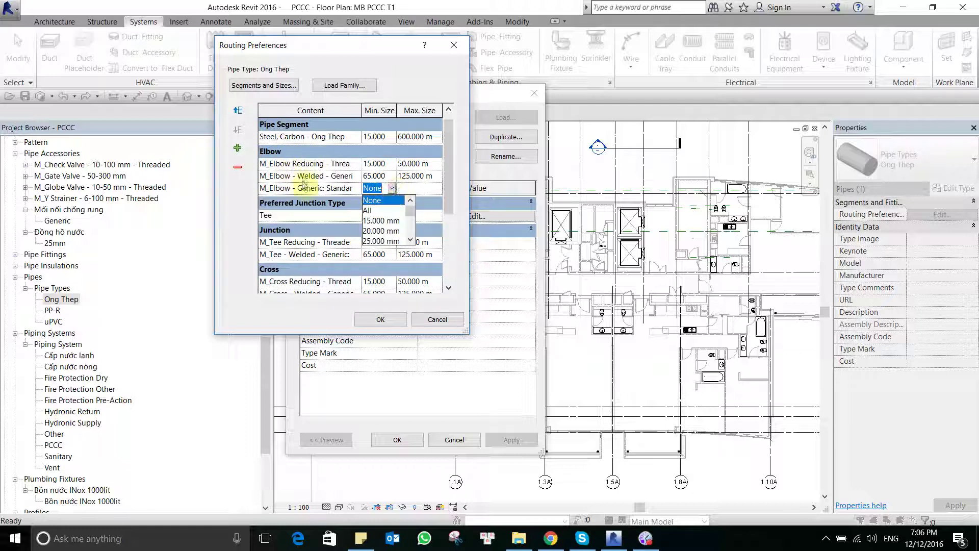
{"action": "scroll", "coordinate": [303, 185], "scroll_direction": "down", "scroll_amount": 1}
{"action": "scroll", "coordinate": [303, 186], "scroll_direction": "down", "scroll_amount": 1}
{"action": "scroll", "coordinate": [305, 189], "scroll_direction": "down", "scroll_amount": 1}
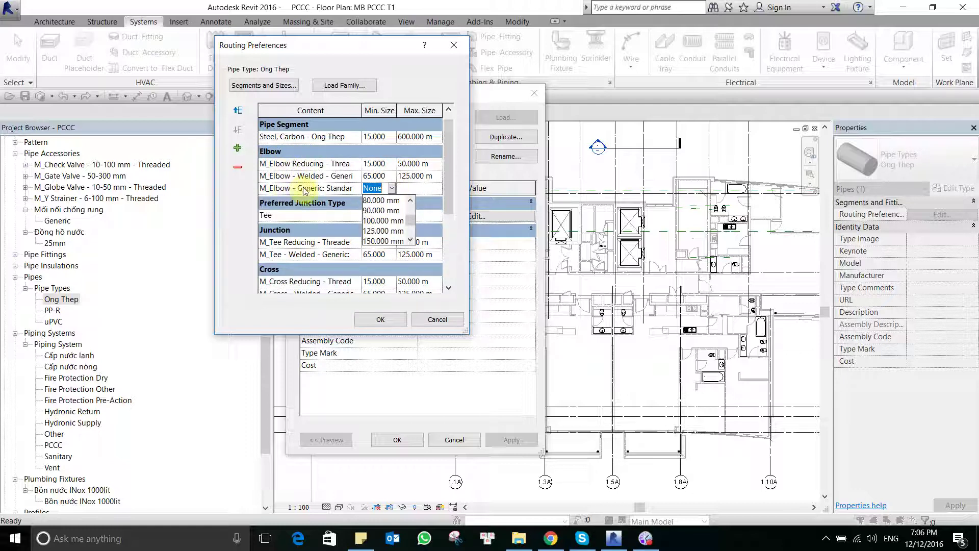
{"action": "left_click", "coordinate": [383, 241]}
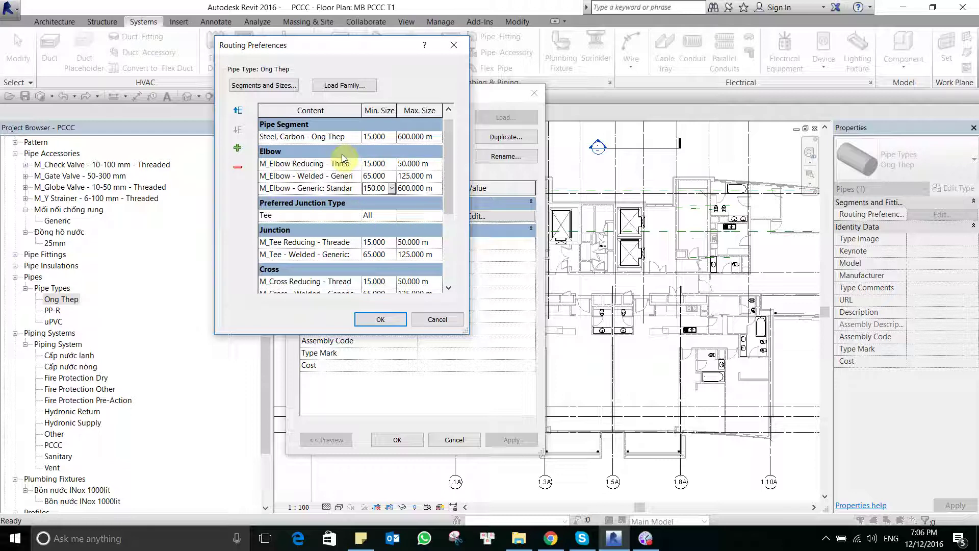
{"action": "scroll", "coordinate": [357, 163], "scroll_direction": "down", "scroll_amount": 1}
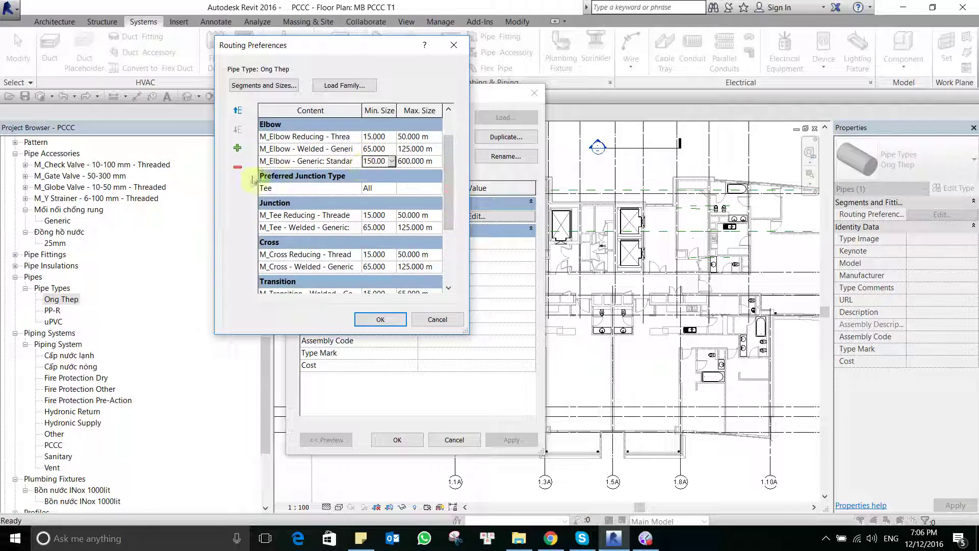
Step: Add an M_Tee - Flanged junction rule below the welded tee with minimum size 150
{"action": "left_click", "coordinate": [288, 226]}
{"action": "left_click", "coordinate": [237, 148]}
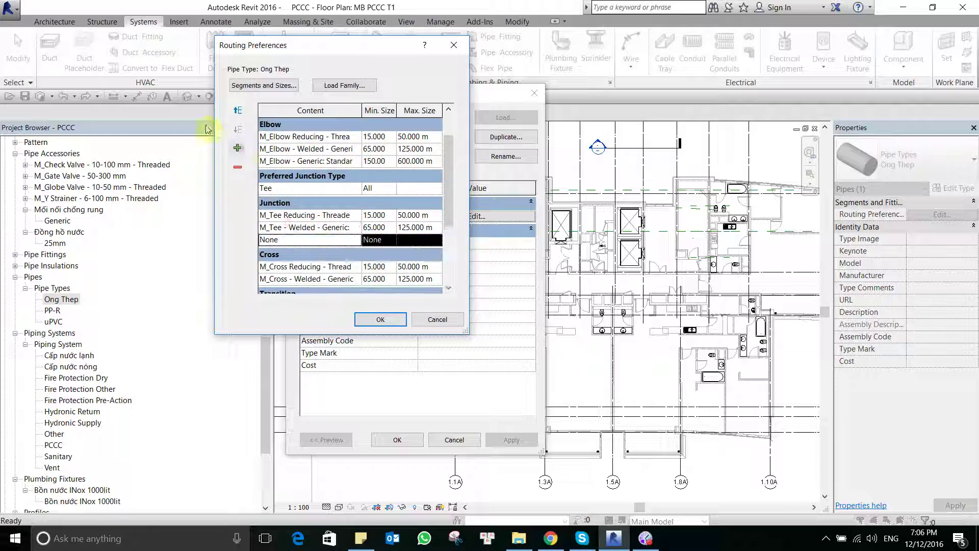
{"action": "scroll", "coordinate": [286, 202], "scroll_direction": "down", "scroll_amount": 1}
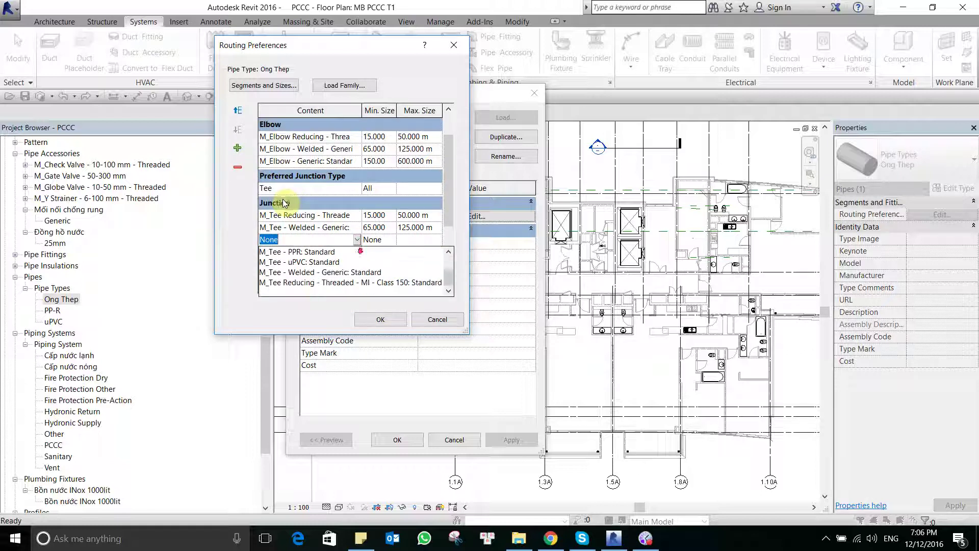
{"action": "scroll", "coordinate": [275, 216], "scroll_direction": "up", "scroll_amount": 1}
{"action": "left_click", "coordinate": [326, 263]}
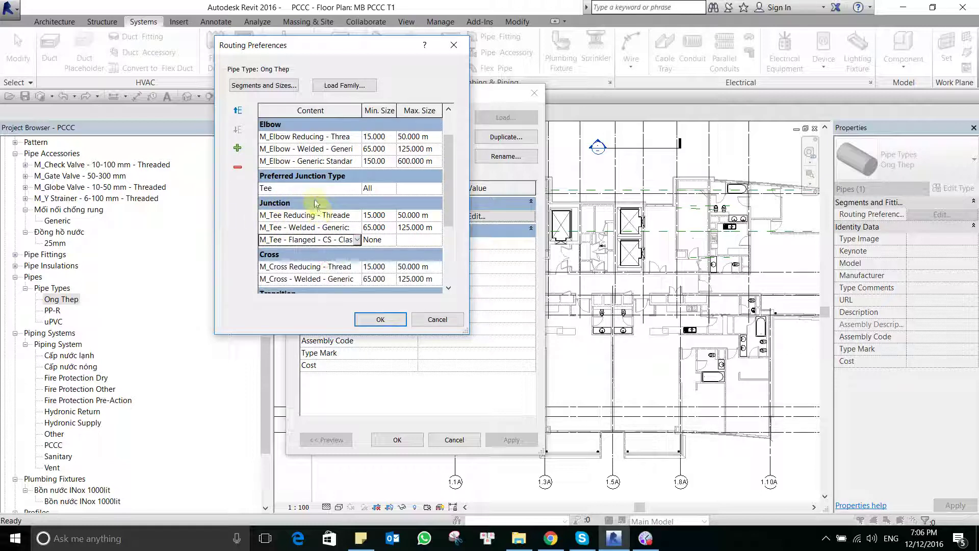
{"action": "scroll", "coordinate": [302, 220], "scroll_direction": "down", "scroll_amount": 2}
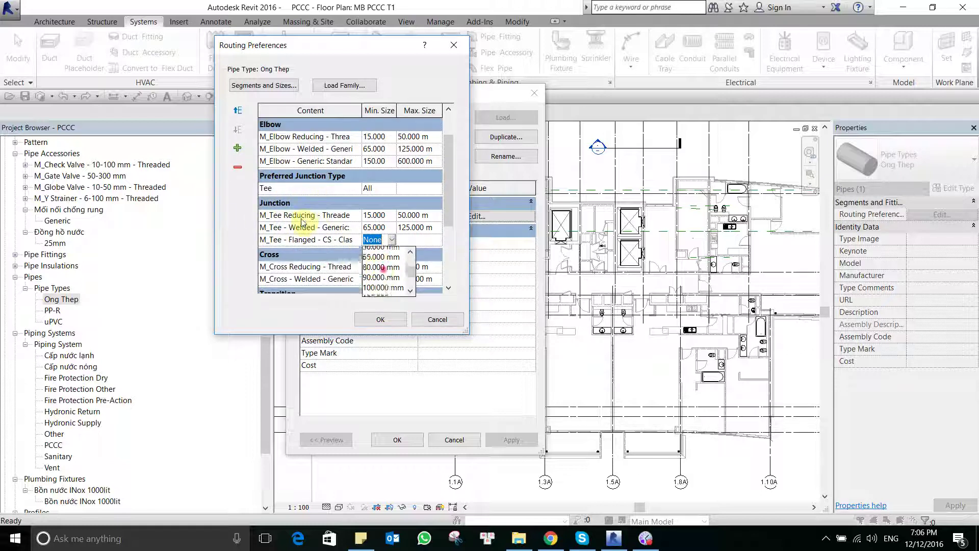
{"action": "scroll", "coordinate": [303, 221], "scroll_direction": "down", "scroll_amount": 2}
{"action": "scroll", "coordinate": [302, 221], "scroll_direction": "down", "scroll_amount": 1}
{"action": "key", "text": "Return"}
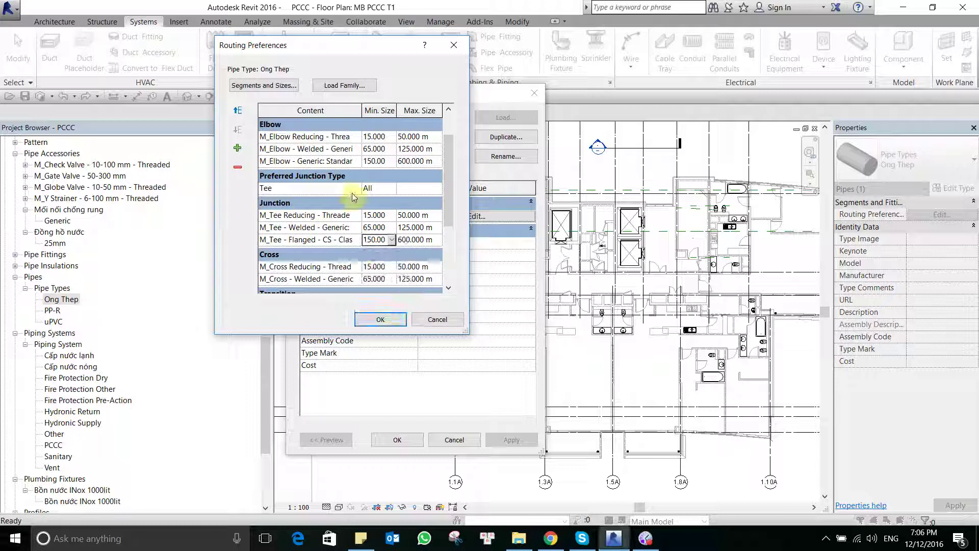
{"action": "scroll", "coordinate": [353, 197], "scroll_direction": "down", "scroll_amount": 1}
Step: Add an M_Cross - Flanged cross rule below the welded cross with minimum size 150
{"action": "key", "text": "Down"}
{"action": "key", "text": "Down"}
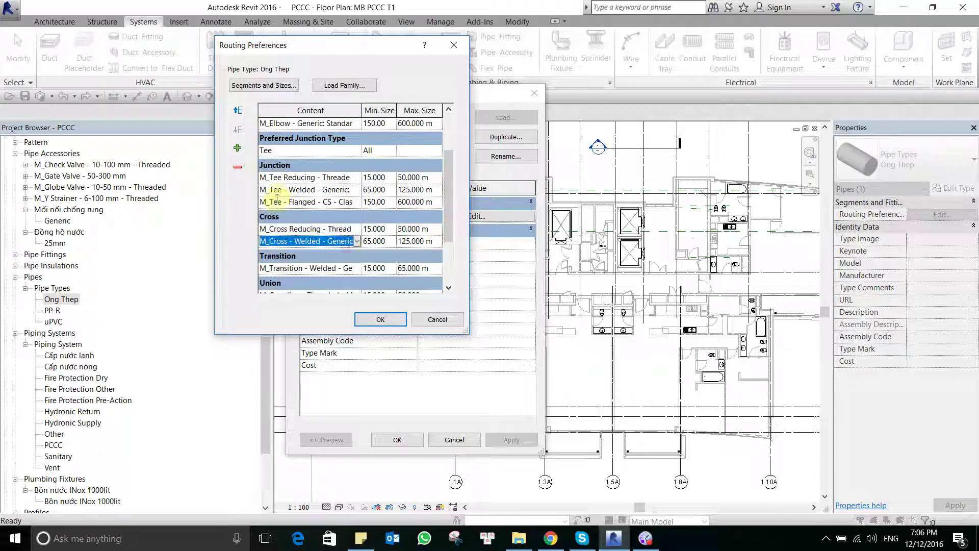
{"action": "left_click", "coordinate": [237, 148]}
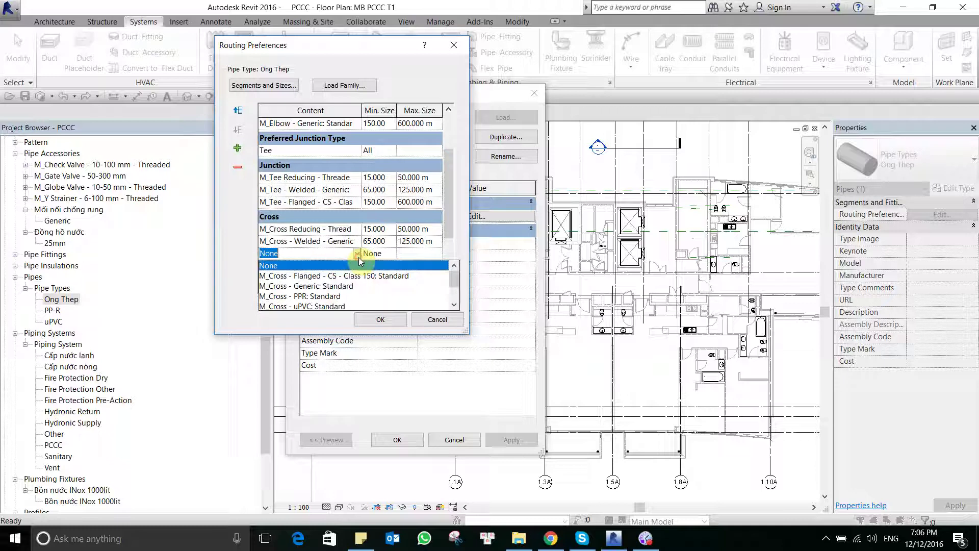
{"action": "scroll", "coordinate": [283, 211], "scroll_direction": "down", "scroll_amount": 1}
{"action": "key", "text": "Down"}
{"action": "key", "text": "Return"}
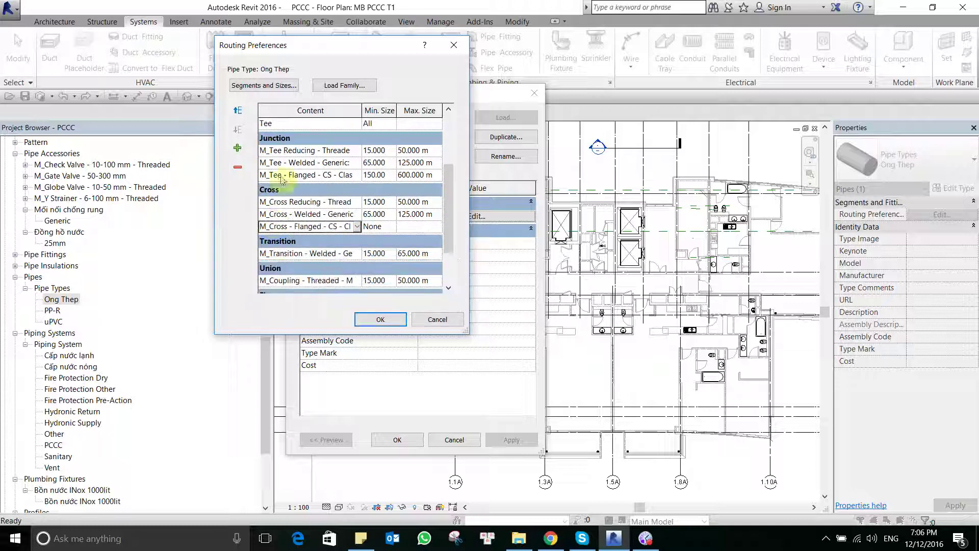
{"action": "key", "text": "Tab"}
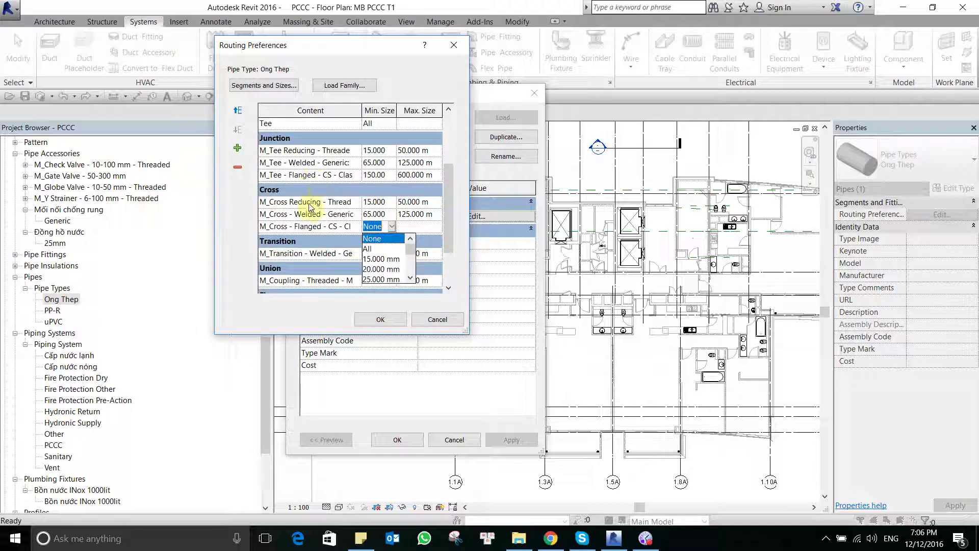
{"action": "scroll", "coordinate": [308, 208], "scroll_direction": "down", "scroll_amount": 1}
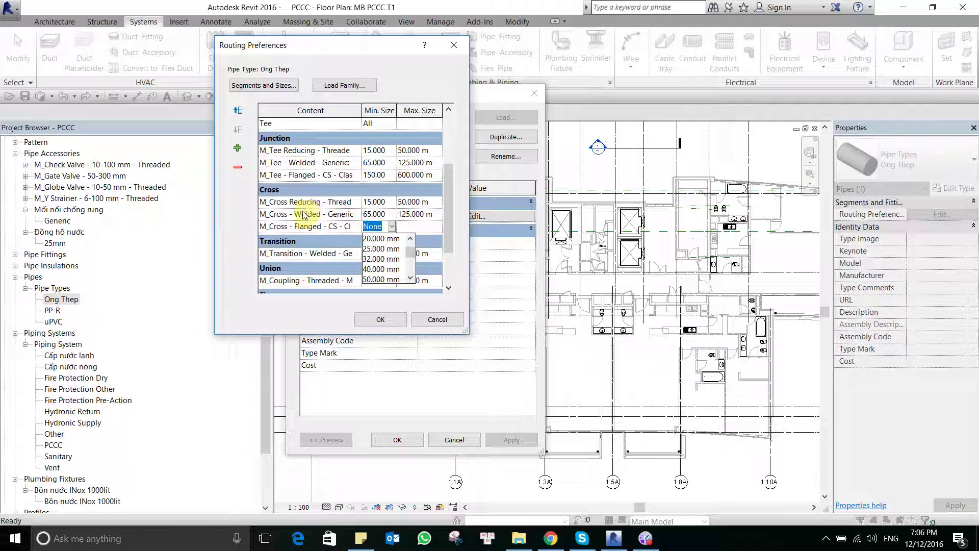
{"action": "scroll", "coordinate": [305, 214], "scroll_direction": "down", "scroll_amount": 1}
{"action": "scroll", "coordinate": [305, 215], "scroll_direction": "down", "scroll_amount": 1}
{"action": "scroll", "coordinate": [304, 214], "scroll_direction": "down", "scroll_amount": 1}
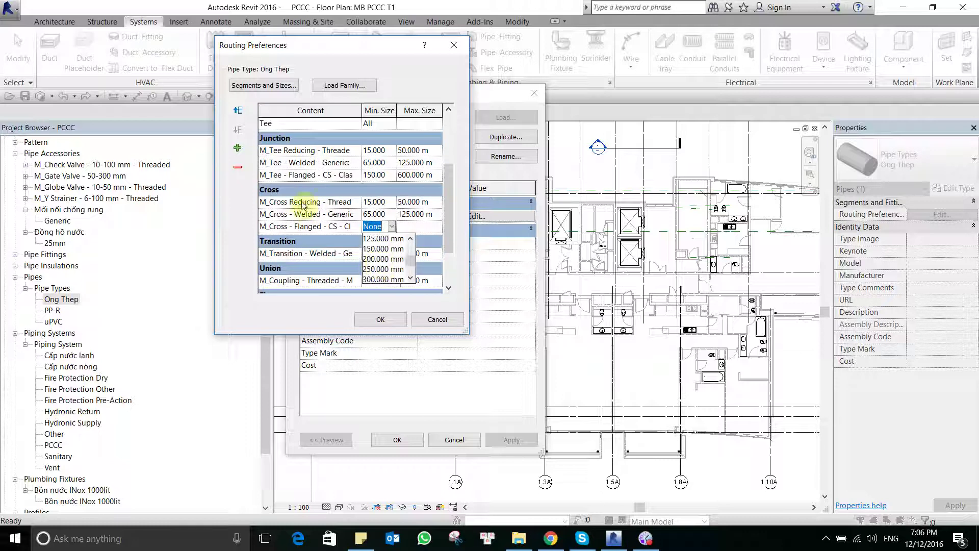
{"action": "left_click", "coordinate": [378, 249]}
{"action": "scroll", "coordinate": [359, 211], "scroll_direction": "down", "scroll_amount": 2}
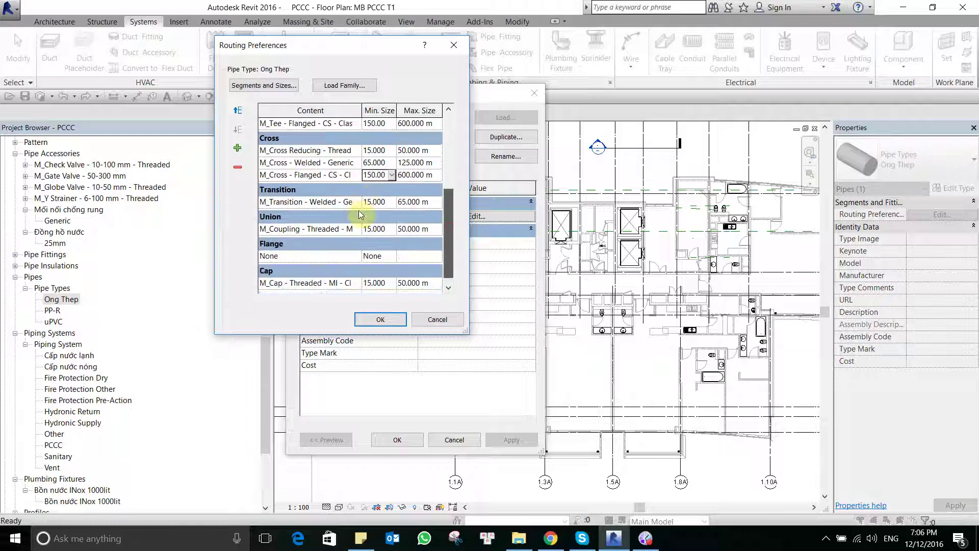
Step: Add an M_Reducer - Flanged - CS - Class 150 transition rule with minimum size 150
{"action": "left_click", "coordinate": [306, 202]}
{"action": "left_click", "coordinate": [237, 147]}
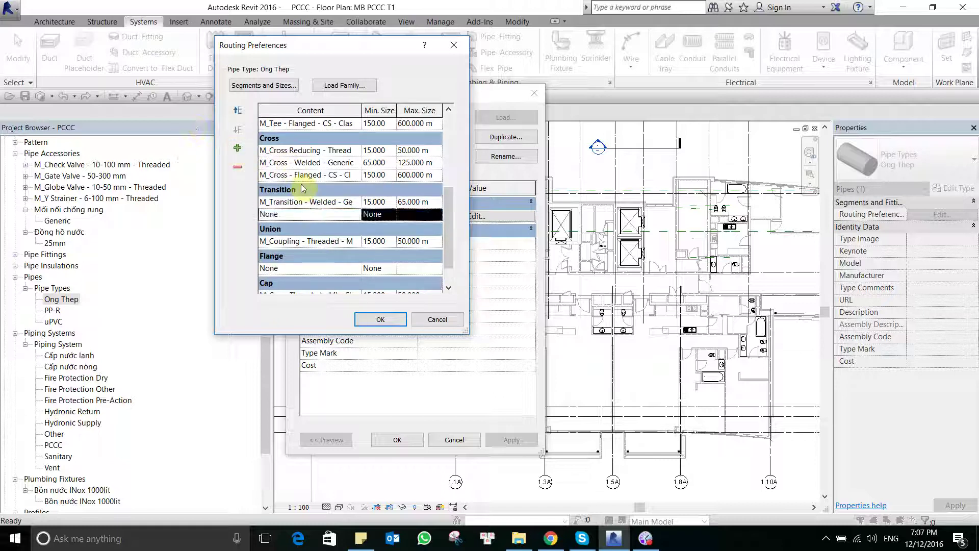
{"action": "left_click", "coordinate": [357, 213]}
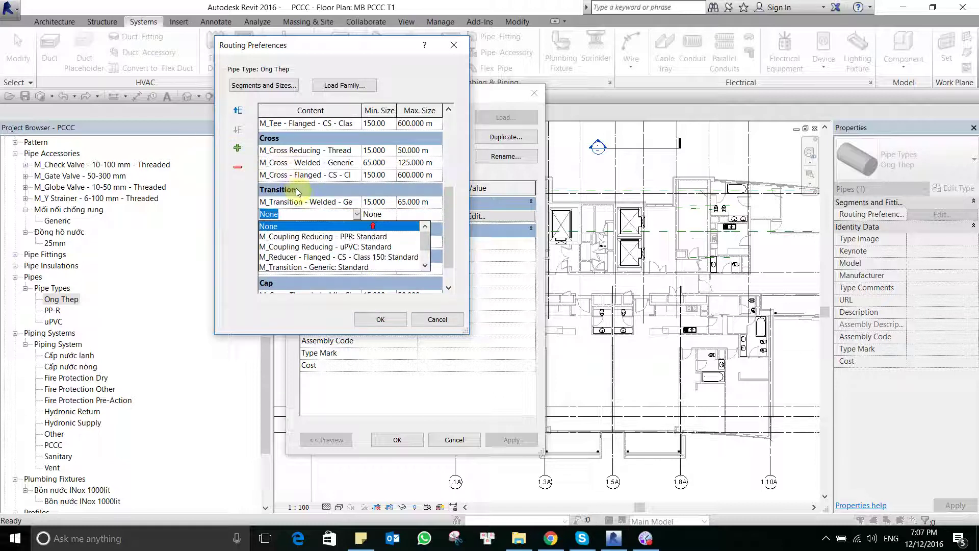
{"action": "scroll", "coordinate": [295, 189], "scroll_direction": "down", "scroll_amount": 1}
{"action": "scroll", "coordinate": [295, 188], "scroll_direction": "down", "scroll_amount": 1}
{"action": "left_click", "coordinate": [327, 237]}
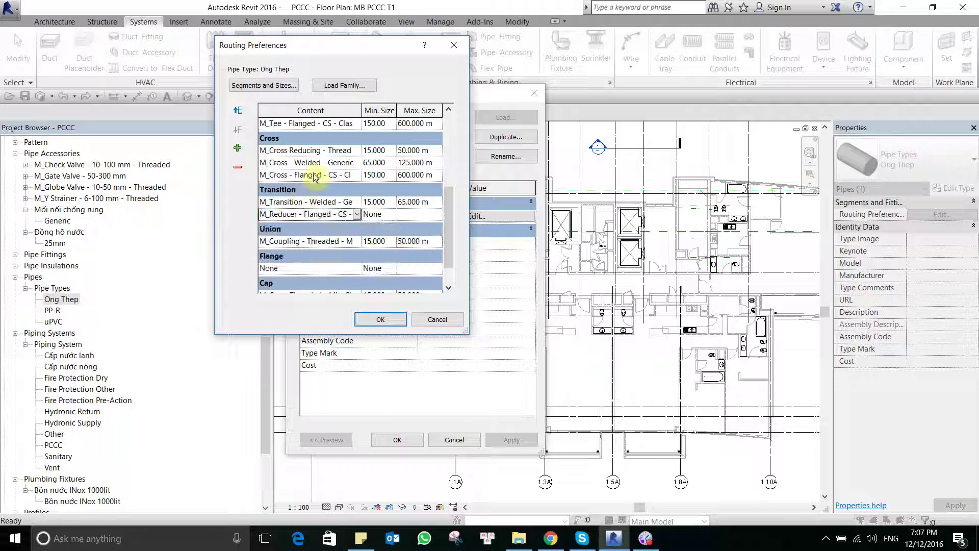
{"action": "left_click", "coordinate": [391, 214]}
{"action": "scroll", "coordinate": [388, 244], "scroll_direction": "down", "scroll_amount": 1}
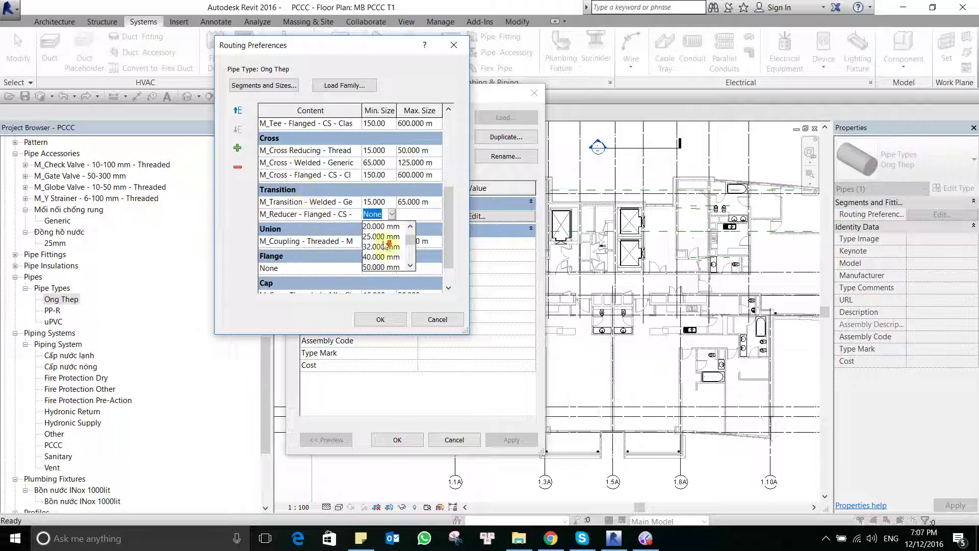
{"action": "scroll", "coordinate": [381, 245], "scroll_direction": "down", "scroll_amount": 2}
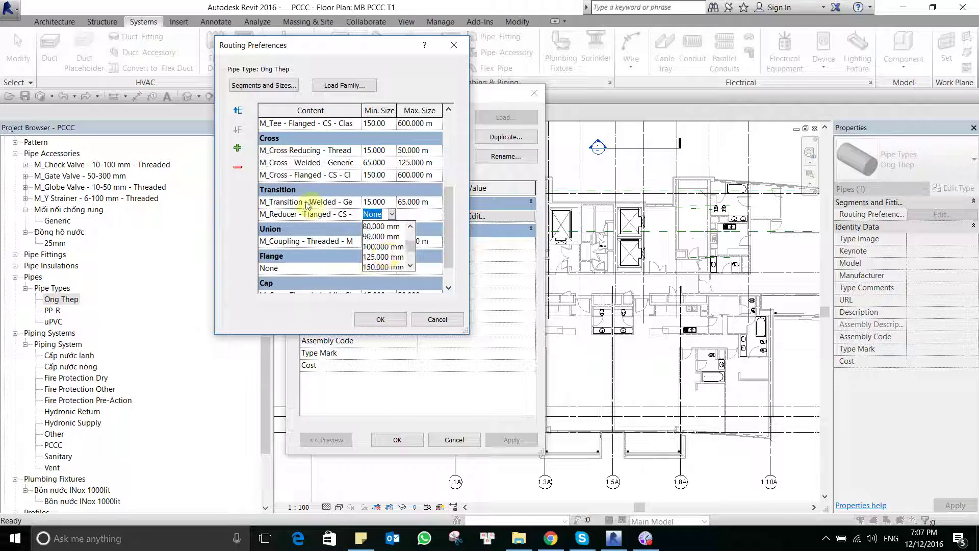
{"action": "left_click", "coordinate": [381, 254]}
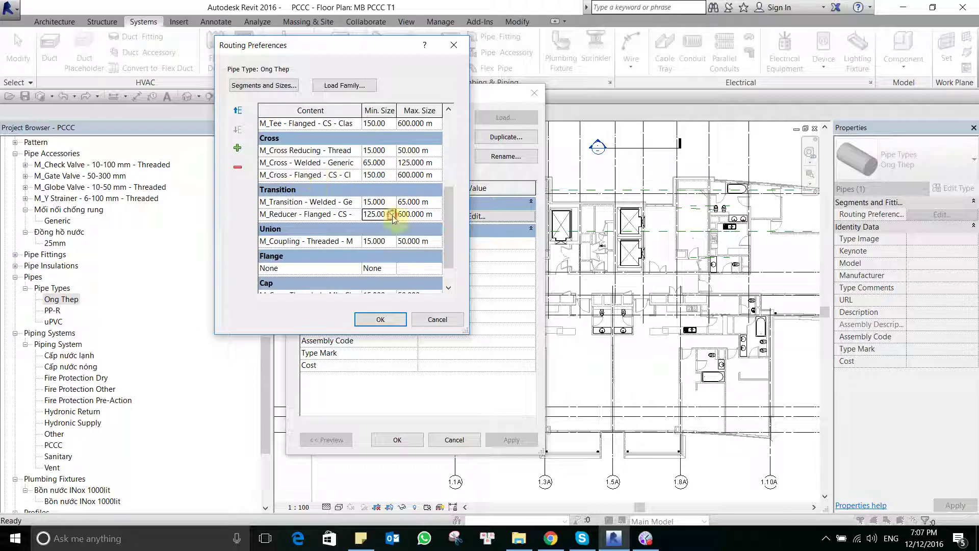
{"action": "key", "text": "alt+Down"}
{"action": "key", "text": "Down"}
{"action": "key", "text": "Return"}
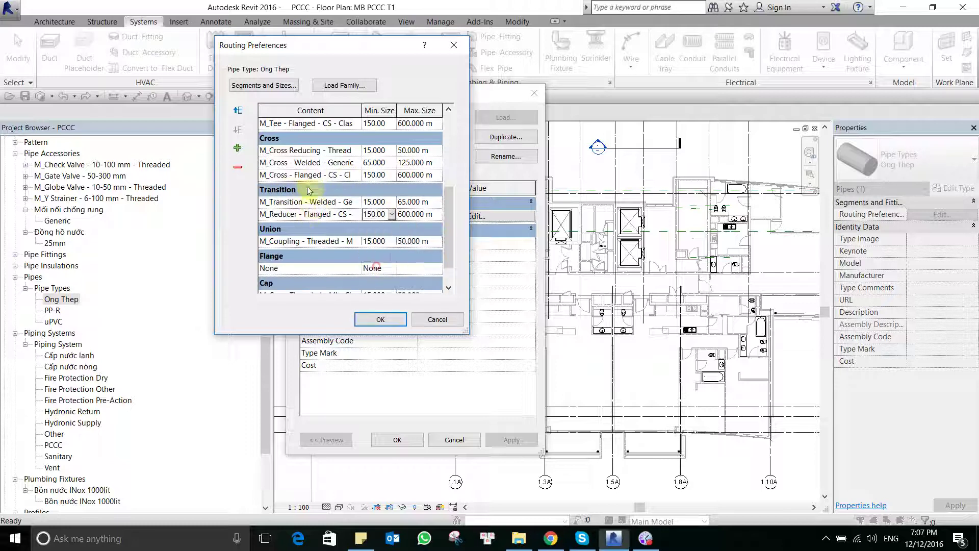
Step: Keep the threaded coupling as the union fitting and leave the flange set to None
{"action": "left_click", "coordinate": [334, 243]}
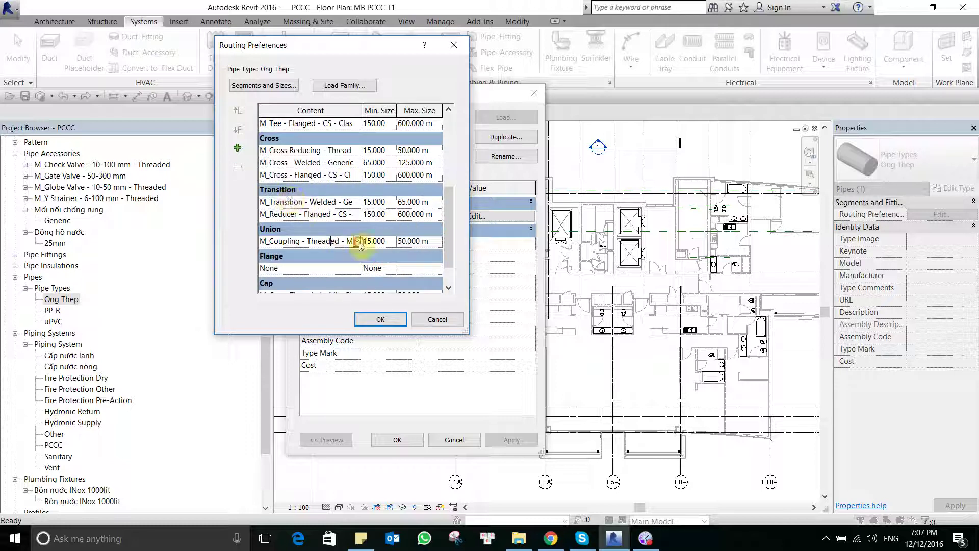
{"action": "left_click", "coordinate": [357, 241]}
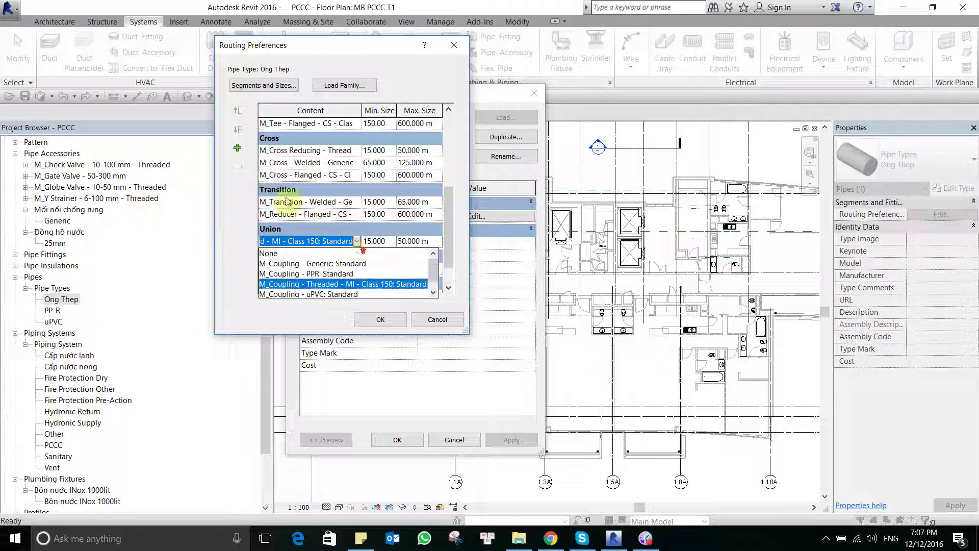
{"action": "left_click", "coordinate": [358, 242]}
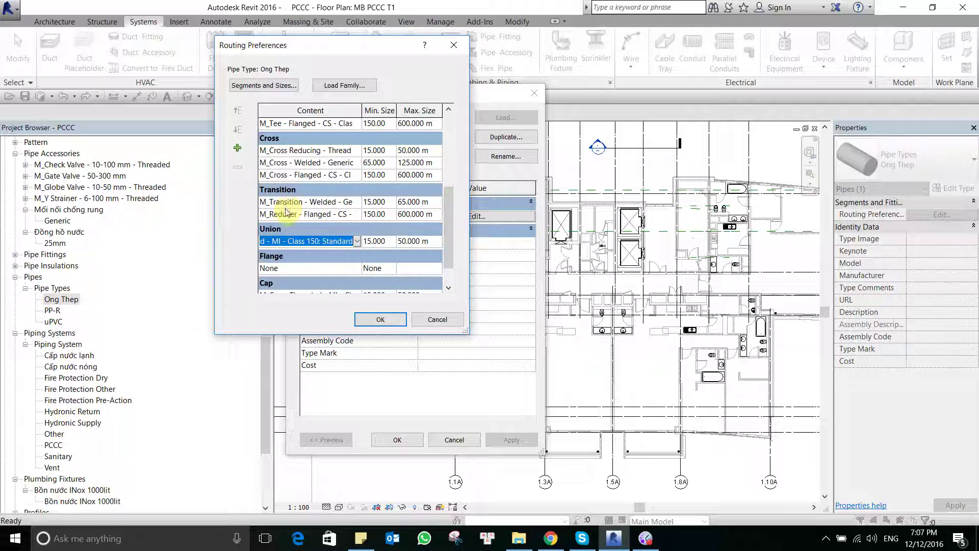
{"action": "left_click", "coordinate": [285, 268]}
{"action": "scroll", "coordinate": [376, 262], "scroll_direction": "down", "scroll_amount": 1}
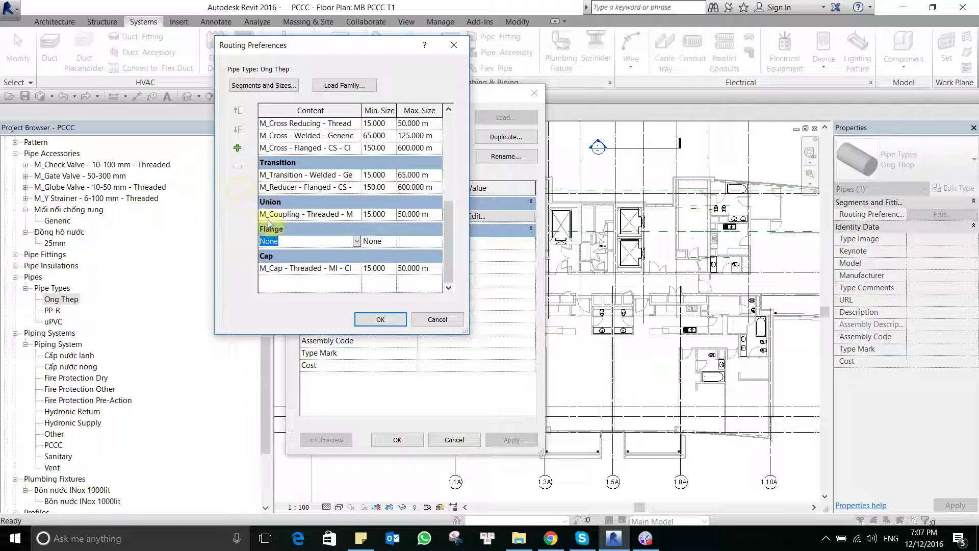
{"action": "left_click", "coordinate": [342, 241]}
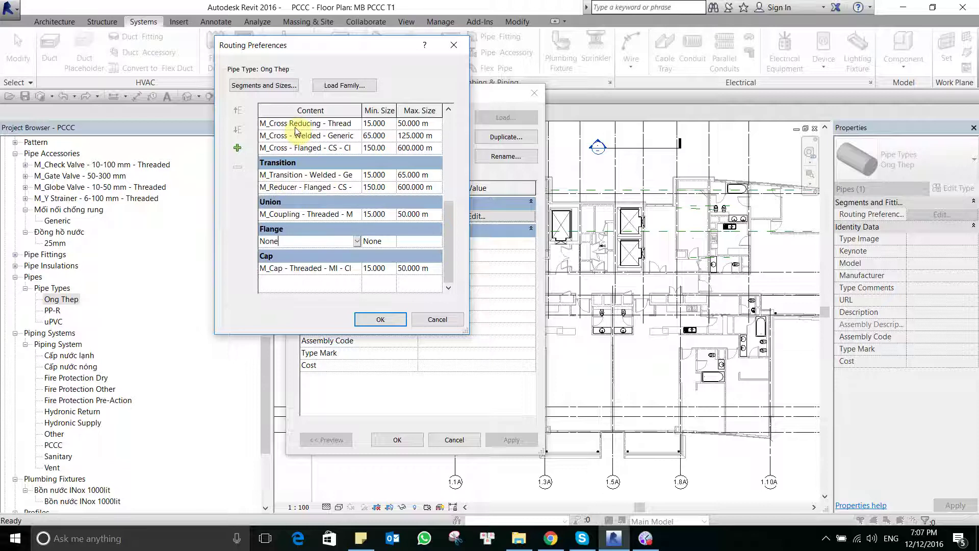
Step: Browse the US Metric library to Pipe > Fittings > Steel Flanges > Class 150
{"action": "left_click", "coordinate": [339, 87]}
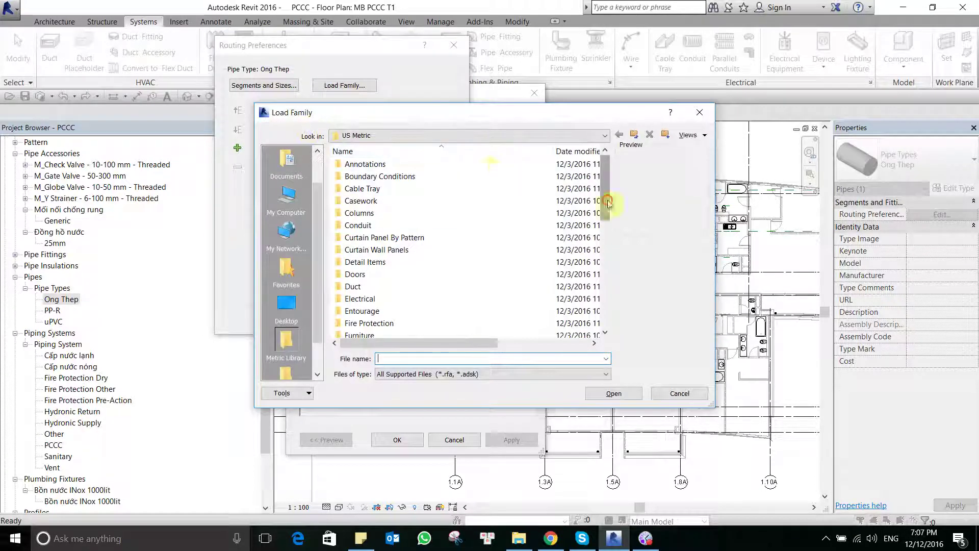
{"action": "scroll", "coordinate": [487, 214], "scroll_direction": "down", "scroll_amount": 8}
{"action": "scroll", "coordinate": [485, 249], "scroll_direction": "down", "scroll_amount": 1}
{"action": "scroll", "coordinate": [484, 242], "scroll_direction": "up", "scroll_amount": 1}
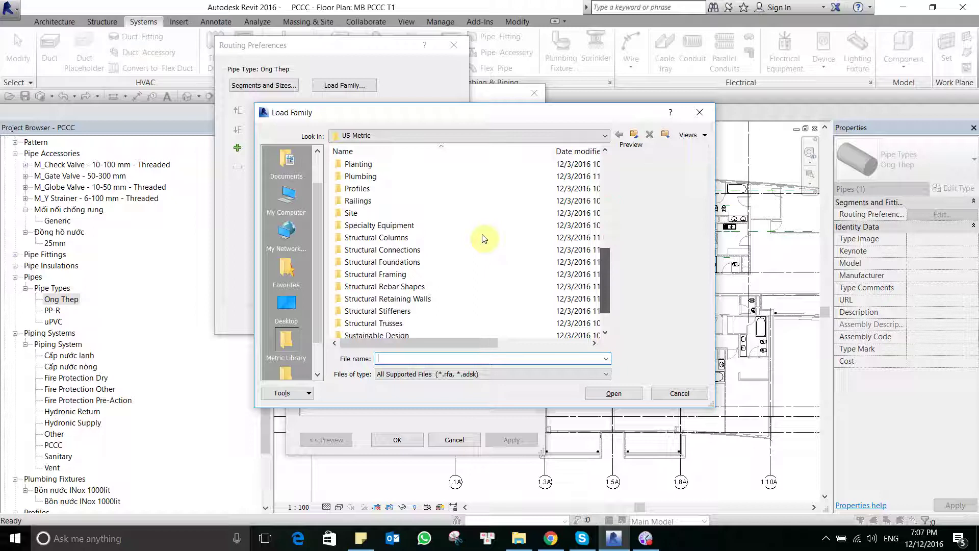
{"action": "scroll", "coordinate": [409, 207], "scroll_direction": "up", "scroll_amount": 1}
{"action": "left_click", "coordinate": [329, 164]}
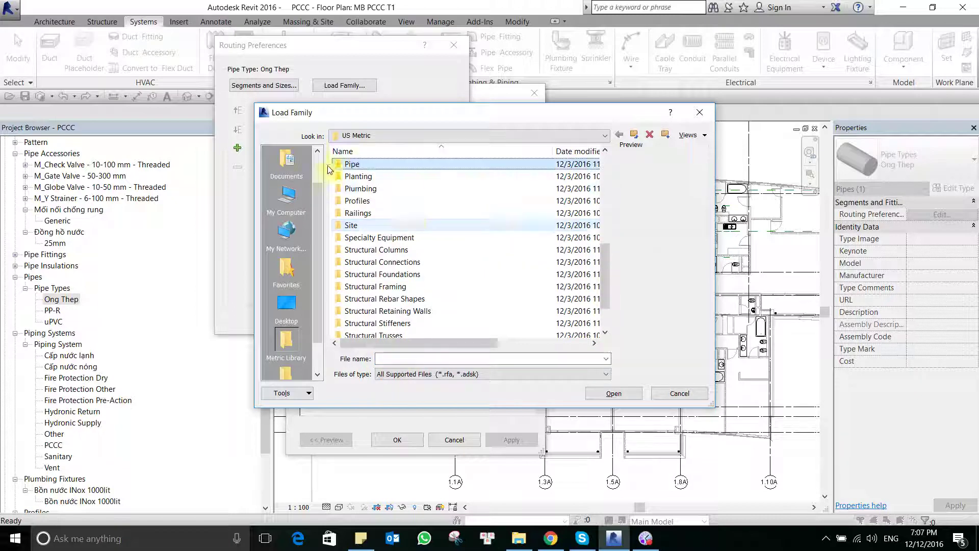
{"action": "double_click", "coordinate": [383, 164]}
{"action": "double_click", "coordinate": [378, 177]}
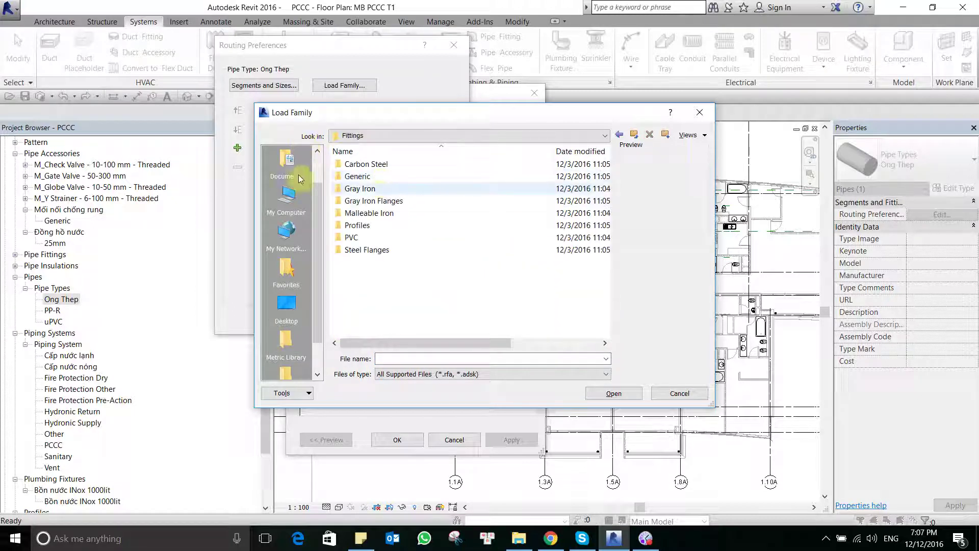
{"action": "double_click", "coordinate": [377, 249]}
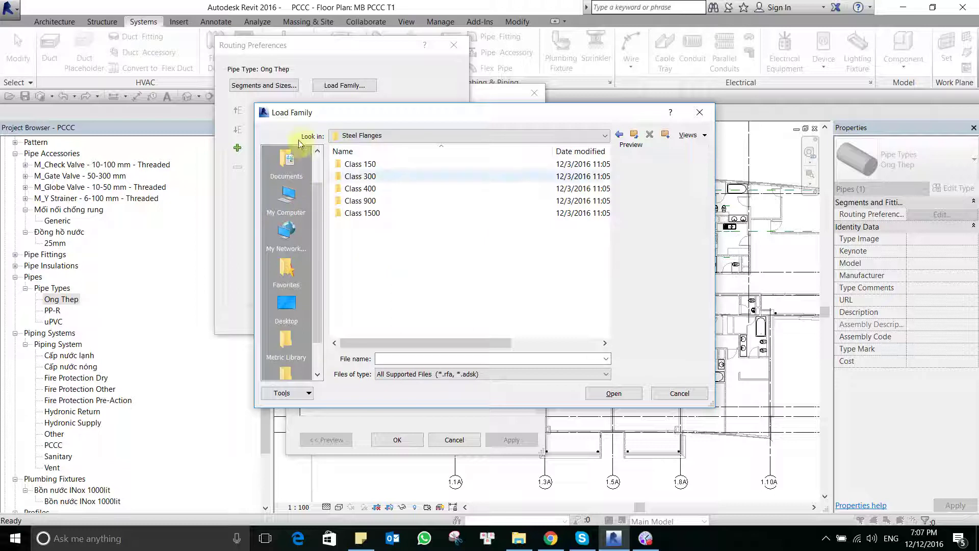
{"action": "double_click", "coordinate": [375, 165]}
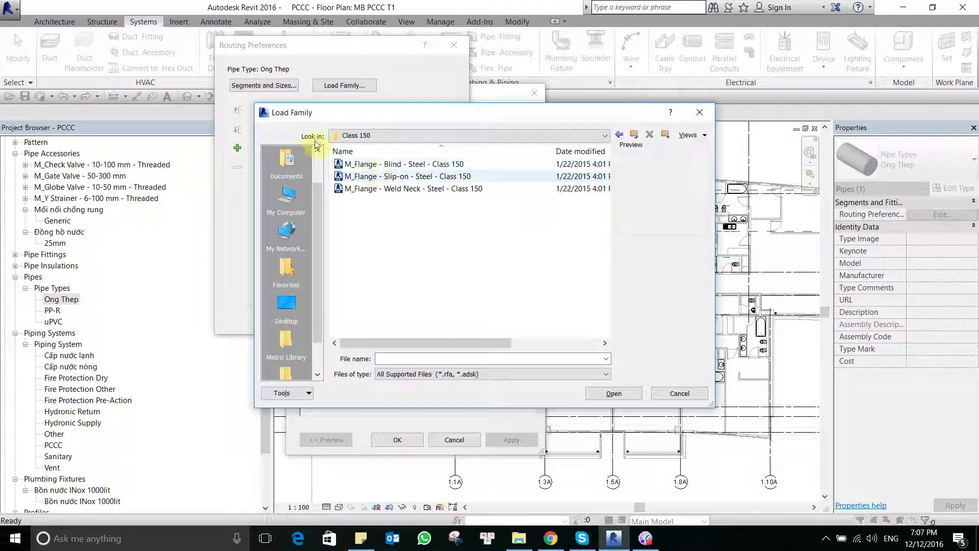
Step: Load the Blind and Slip-on Class 150 steel flange families together
{"action": "left_click", "coordinate": [397, 164]}
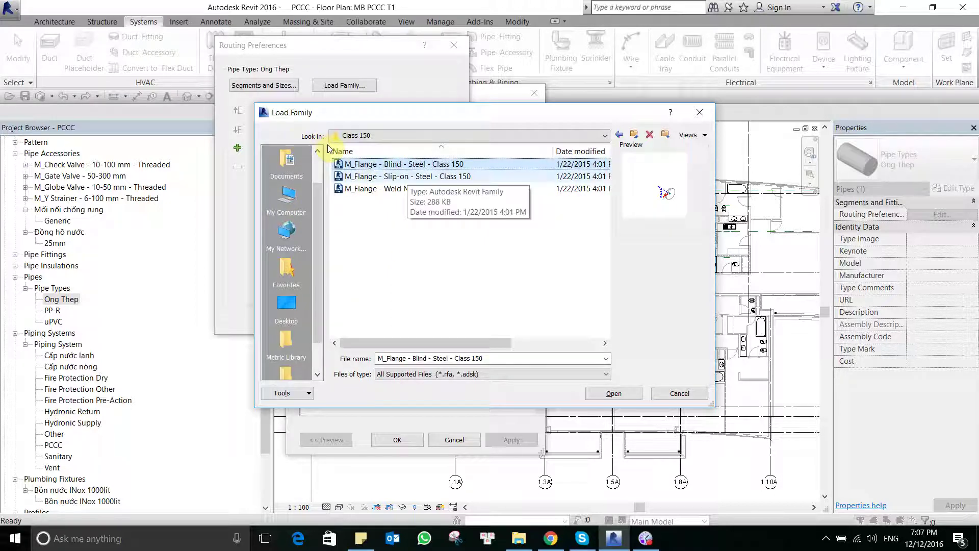
{"action": "key", "text": "Down"}
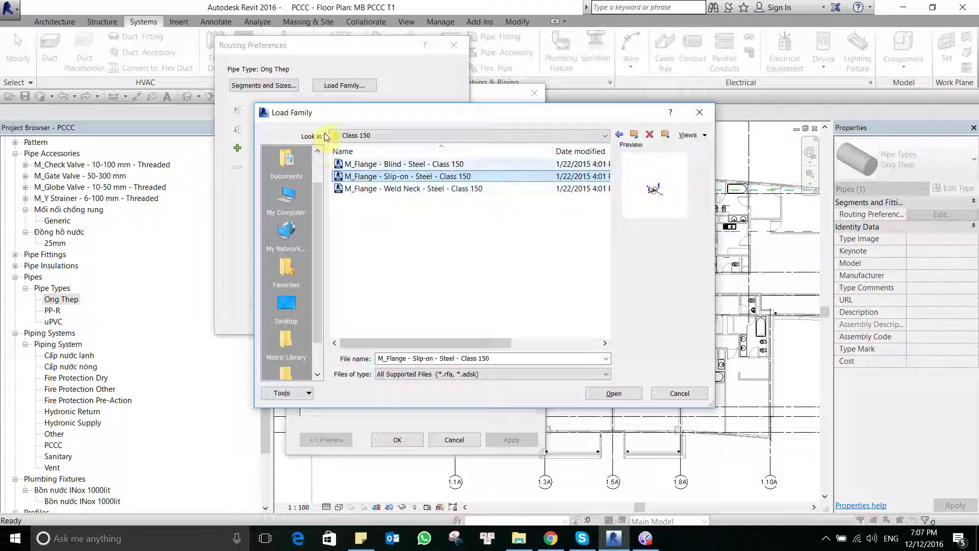
{"action": "left_click", "coordinate": [408, 163], "text": "ctrl"}
{"action": "left_click", "coordinate": [615, 388]}
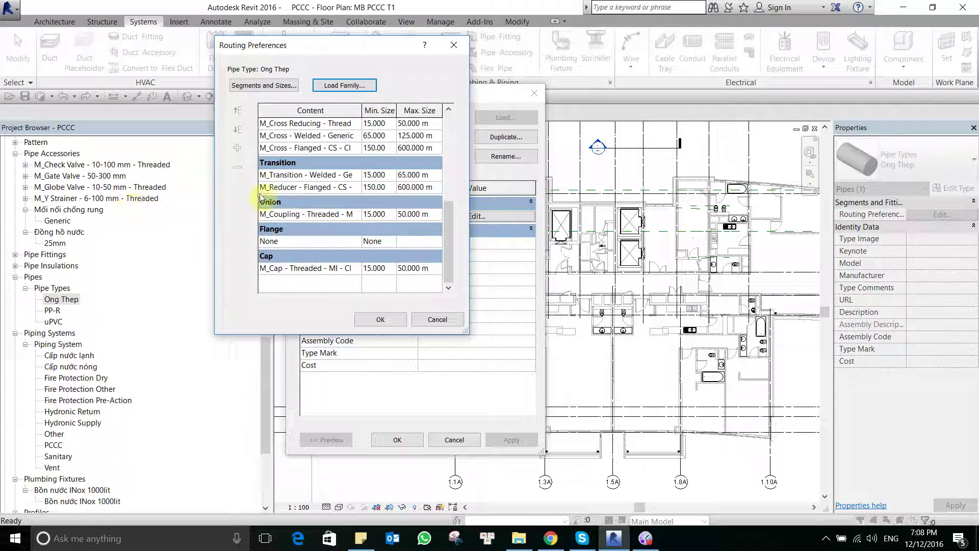
Step: Set the Flange rule to M_Flange - Slip-on with a 150 mm minimum size
{"action": "left_click", "coordinate": [357, 241]}
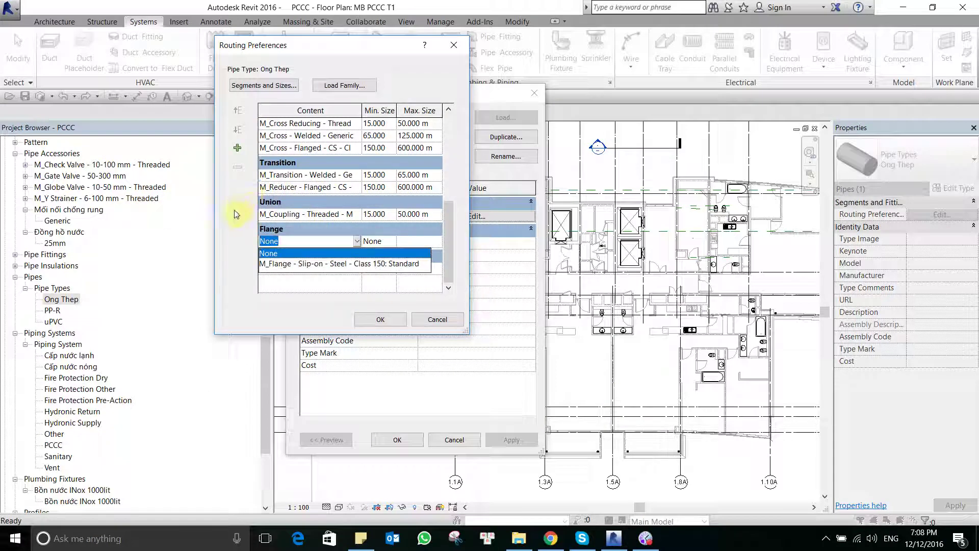
{"action": "left_click", "coordinate": [316, 264]}
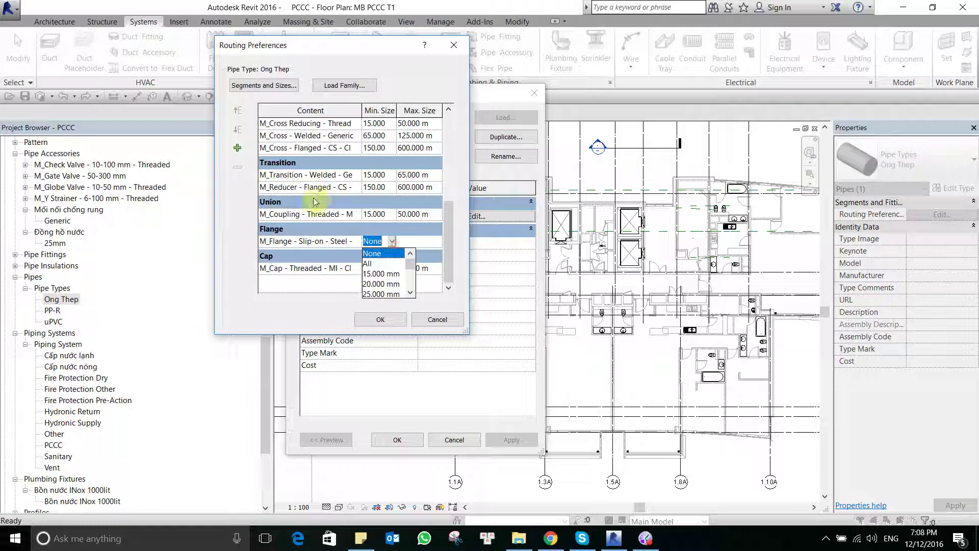
{"action": "scroll", "coordinate": [394, 274], "scroll_direction": "down", "scroll_amount": 1}
{"action": "scroll", "coordinate": [395, 274], "scroll_direction": "down", "scroll_amount": 1}
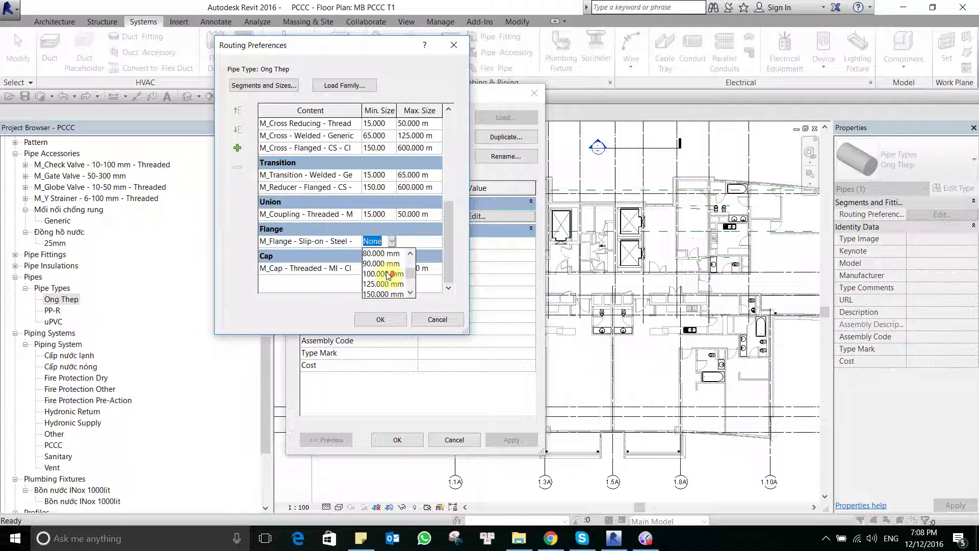
{"action": "scroll", "coordinate": [301, 227], "scroll_direction": "down", "scroll_amount": 1}
{"action": "left_click", "coordinate": [374, 263]}
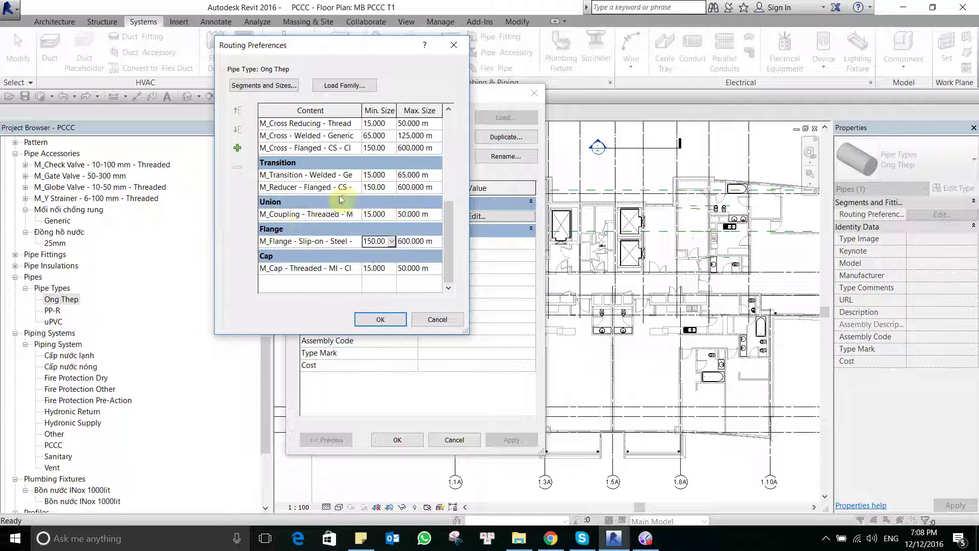
Step: Add a Cap rule using M_Flange - Blind from a 65 mm minimum size
{"action": "left_click", "coordinate": [331, 268]}
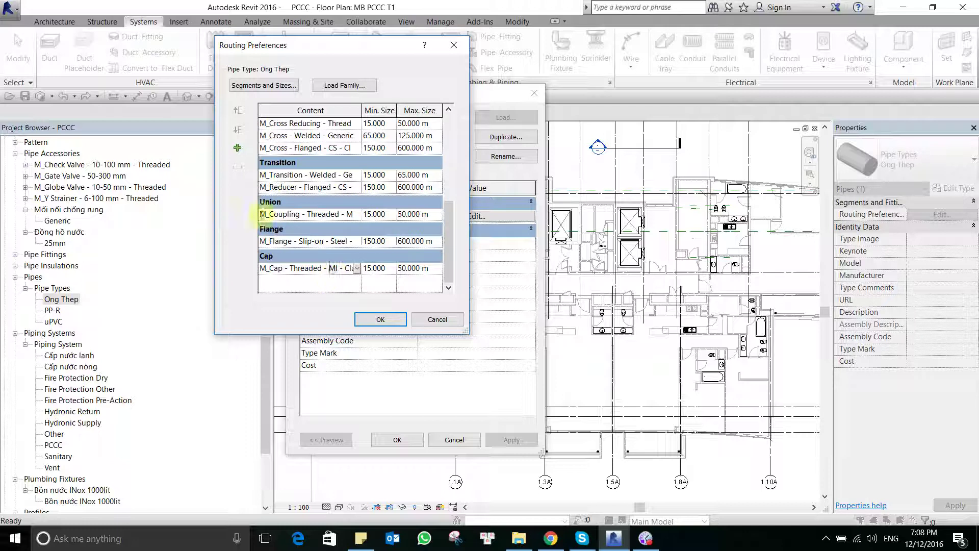
{"action": "left_click", "coordinate": [238, 148]}
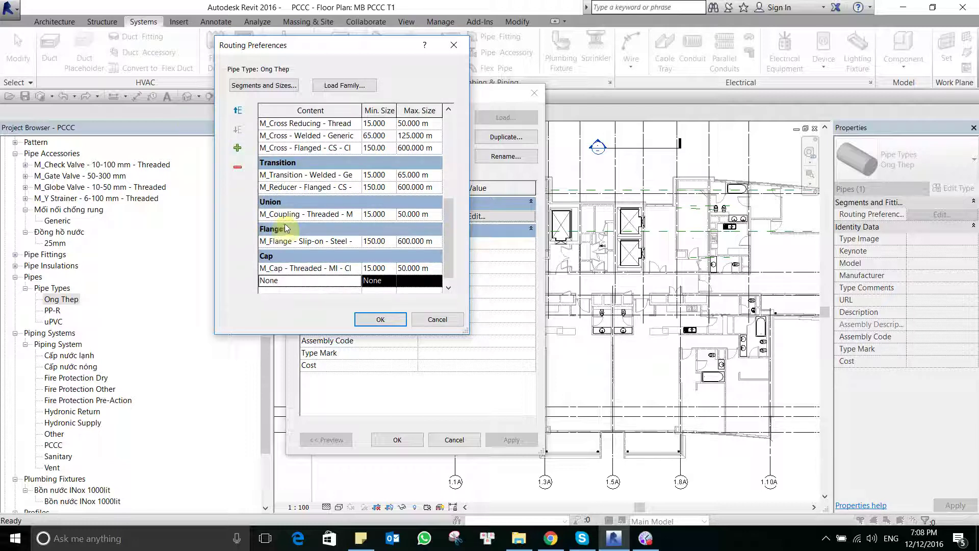
{"action": "left_click", "coordinate": [356, 280]}
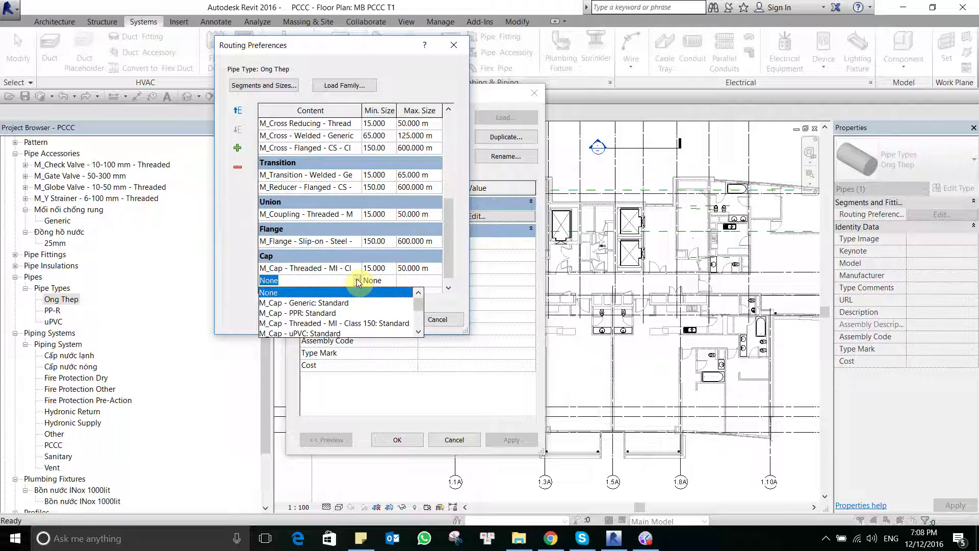
{"action": "scroll", "coordinate": [286, 234], "scroll_direction": "down", "scroll_amount": 1}
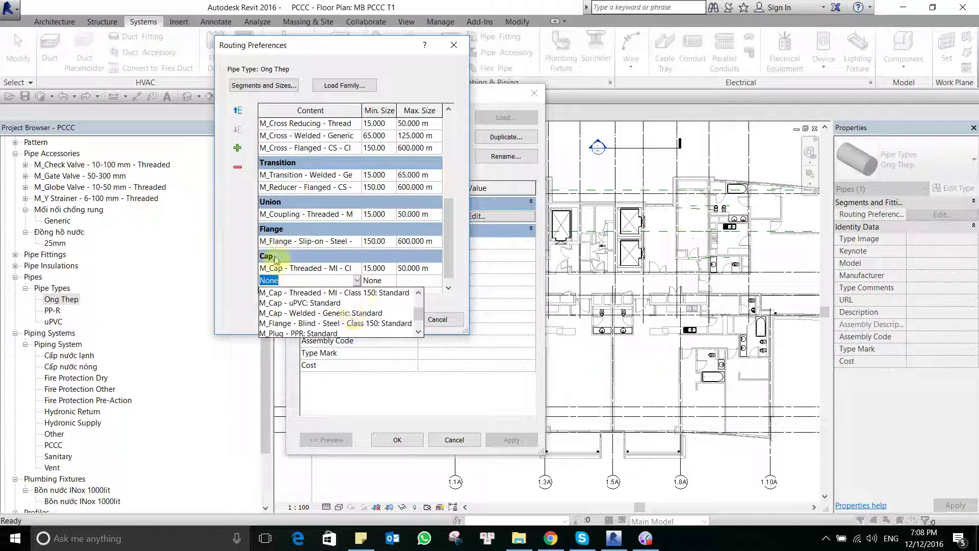
{"action": "left_click", "coordinate": [342, 323]}
{"action": "left_click", "coordinate": [392, 282]}
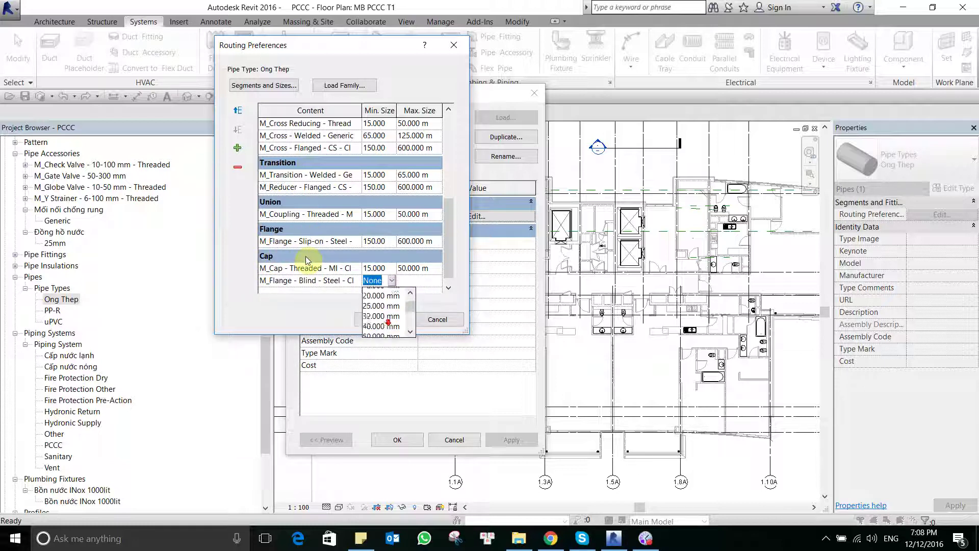
{"action": "scroll", "coordinate": [305, 256], "scroll_direction": "down", "scroll_amount": 2}
{"action": "left_click", "coordinate": [381, 312]}
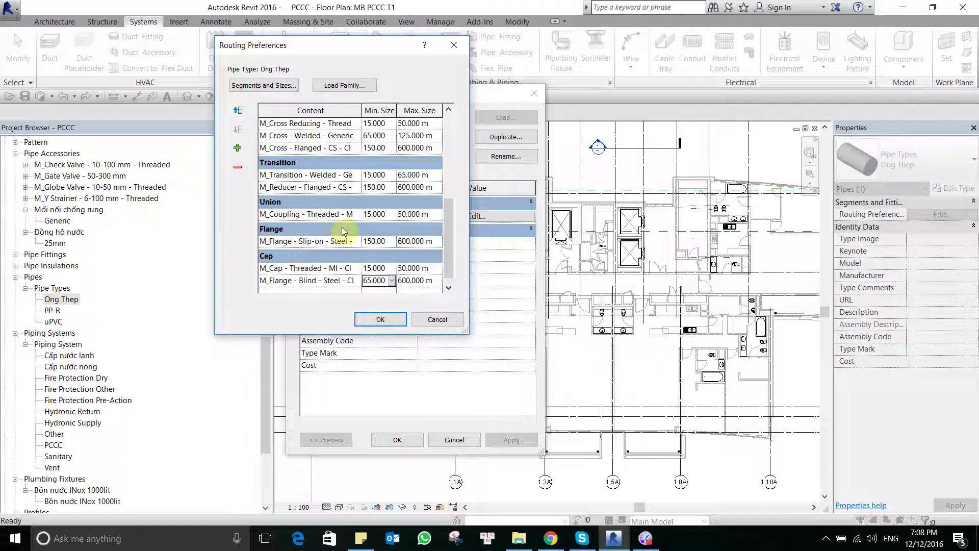
Step: Confirm the routing preferences and close the Ong Thep type properties
{"action": "scroll", "coordinate": [353, 215], "scroll_direction": "up", "scroll_amount": 3}
{"action": "scroll", "coordinate": [353, 214], "scroll_direction": "up", "scroll_amount": 3}
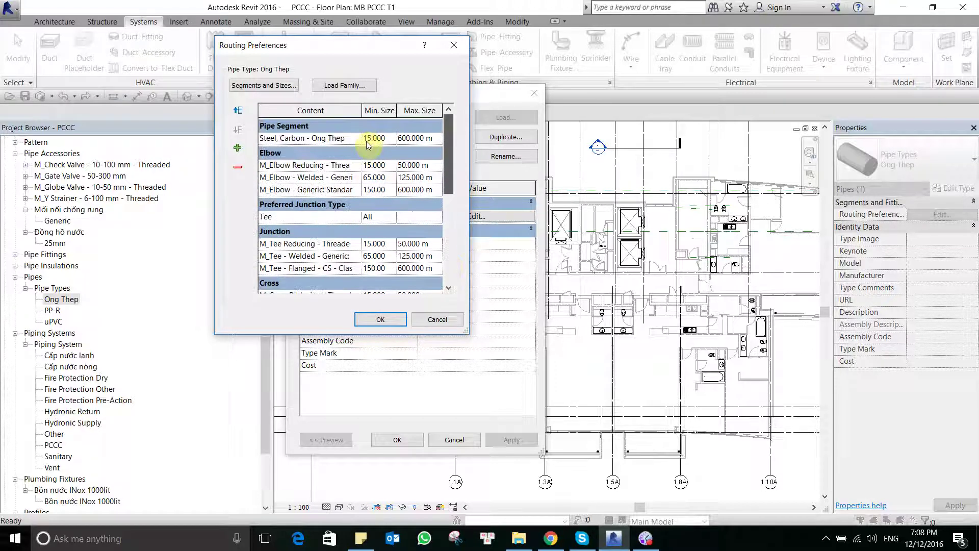
{"action": "scroll", "coordinate": [354, 210], "scroll_direction": "down", "scroll_amount": 2}
{"action": "scroll", "coordinate": [355, 207], "scroll_direction": "down", "scroll_amount": 2}
{"action": "scroll", "coordinate": [355, 206], "scroll_direction": "down", "scroll_amount": 2}
{"action": "left_click", "coordinate": [386, 319]}
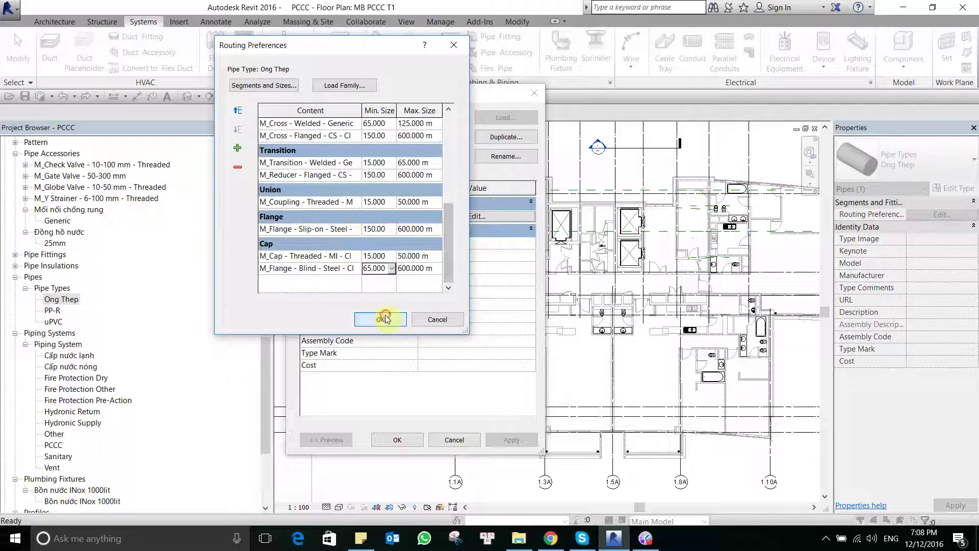
{"action": "key", "text": "Return"}
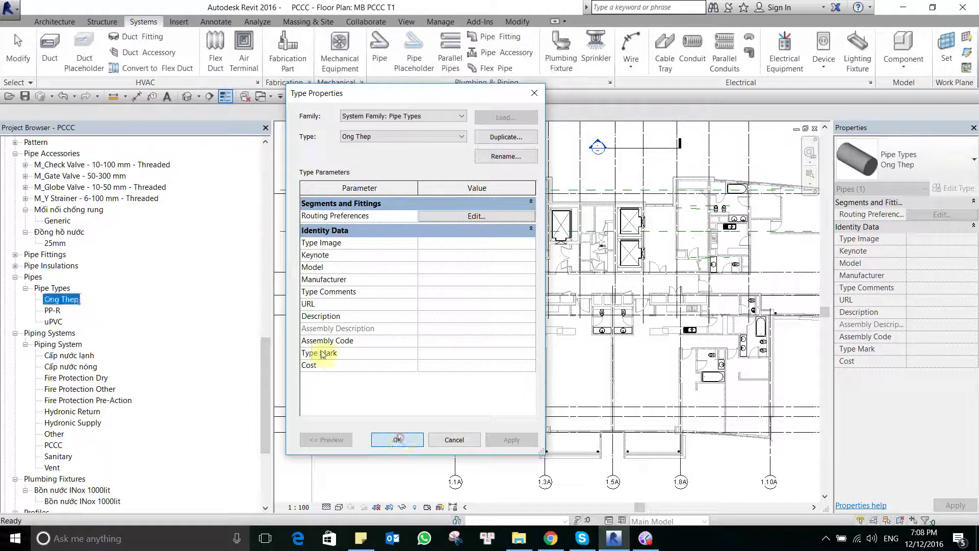
Step: Start the Pipe tool (PI) with Ong Thep chosen as the pipe type
{"action": "middle_click_drag", "start_coordinate": [499, 291], "coordinate": [453, 291]}
{"action": "scroll", "coordinate": [453, 292], "scroll_direction": "up", "scroll_amount": 1}
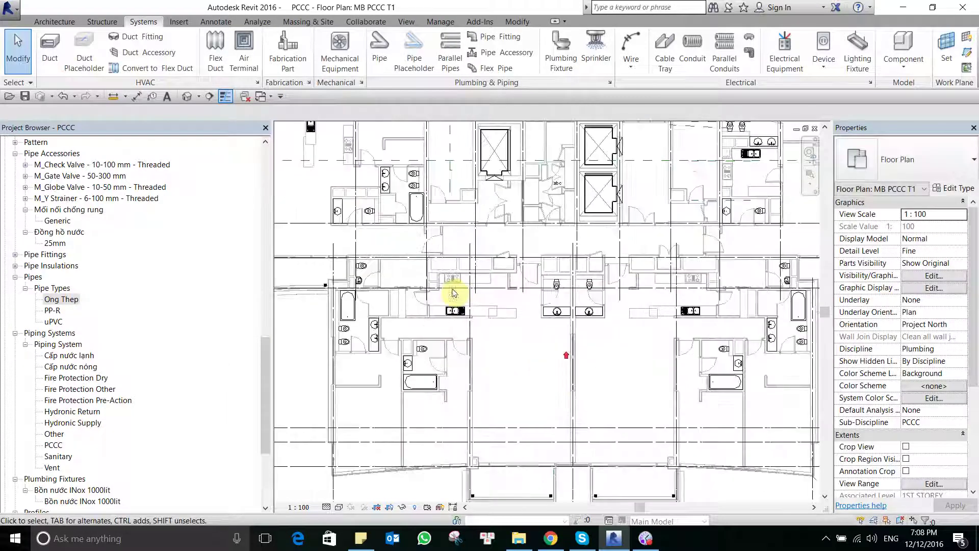
{"action": "scroll", "coordinate": [590, 371], "scroll_direction": "up", "scroll_amount": 2}
{"action": "key", "text": "p"}
{"action": "key", "text": "i"}
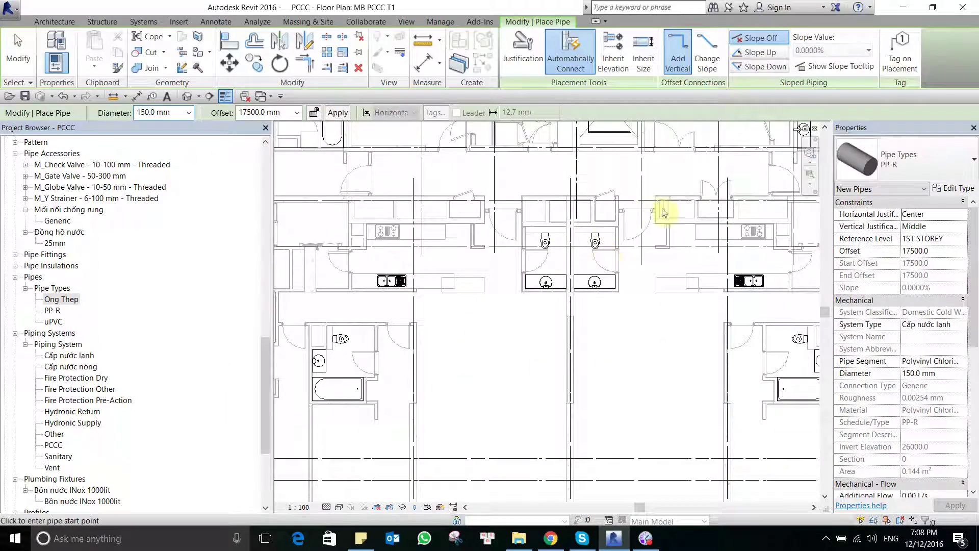
{"action": "left_click", "coordinate": [908, 160]}
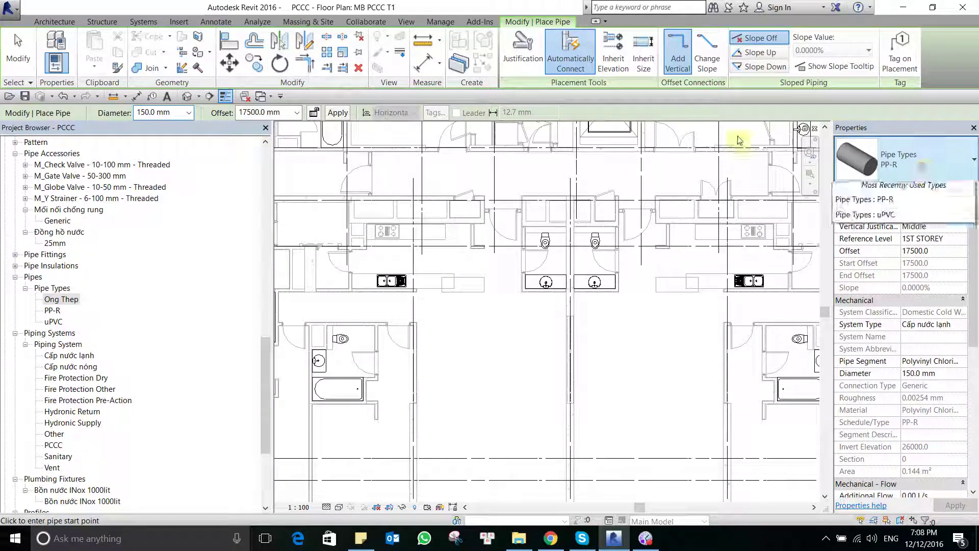
{"action": "left_click", "coordinate": [888, 231]}
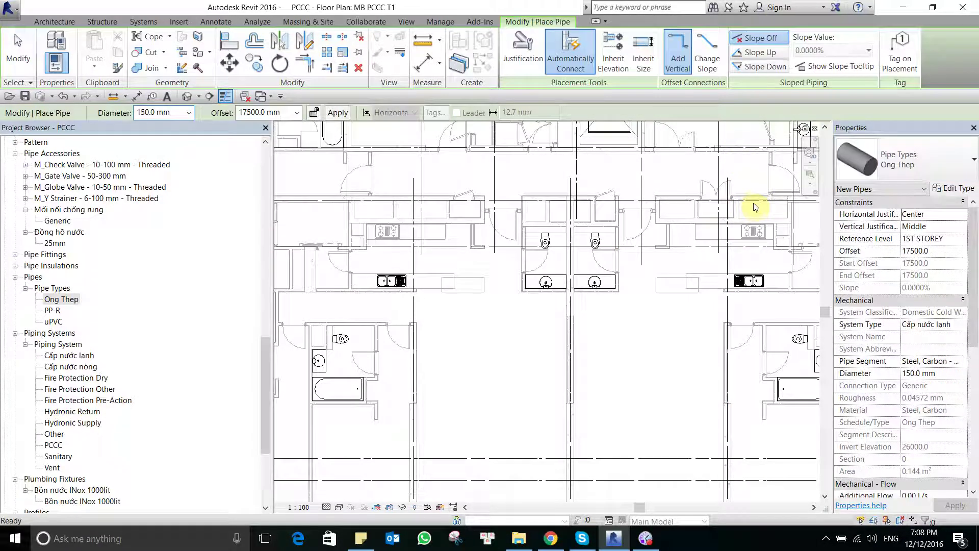
Step: Set the new pipe's offset to 1500 and its system type to PCCC
{"action": "left_click", "coordinate": [943, 251]}
{"action": "type", "text": "1500"}
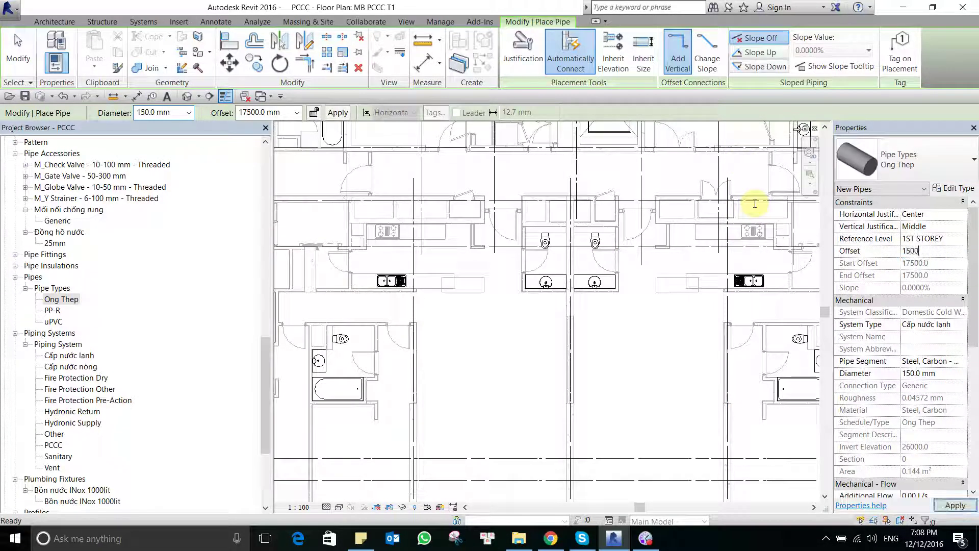
{"action": "left_click", "coordinate": [963, 326]}
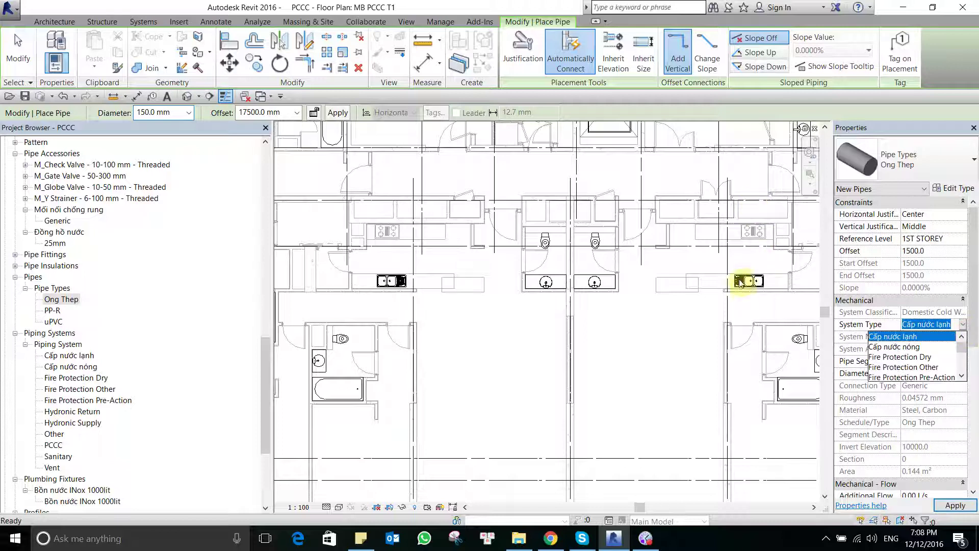
{"action": "scroll", "coordinate": [734, 283], "scroll_direction": "down", "scroll_amount": 1}
{"action": "scroll", "coordinate": [728, 283], "scroll_direction": "down", "scroll_amount": 1}
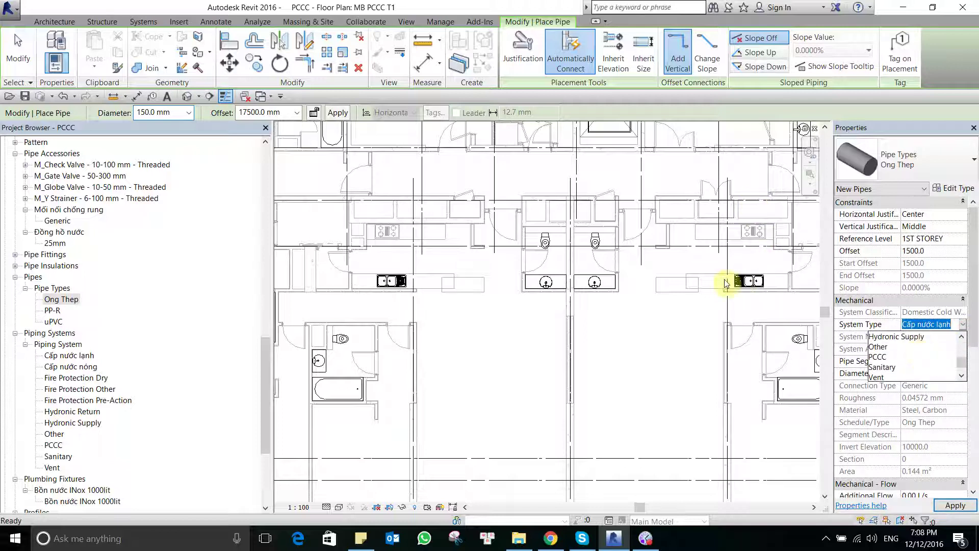
{"action": "left_click", "coordinate": [890, 357]}
{"action": "scroll", "coordinate": [561, 276], "scroll_direction": "down", "scroll_amount": 1}
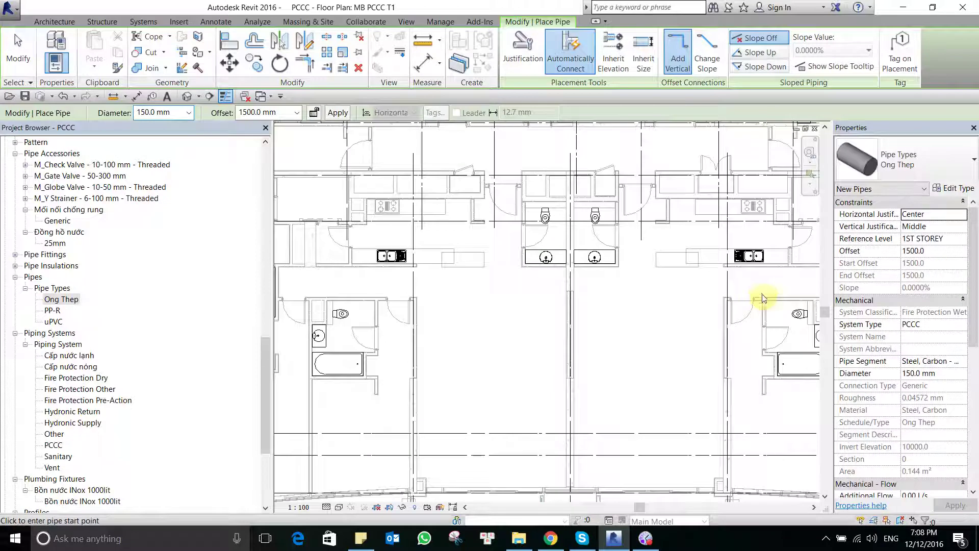
{"action": "scroll", "coordinate": [367, 207], "scroll_direction": "down", "scroll_amount": 2}
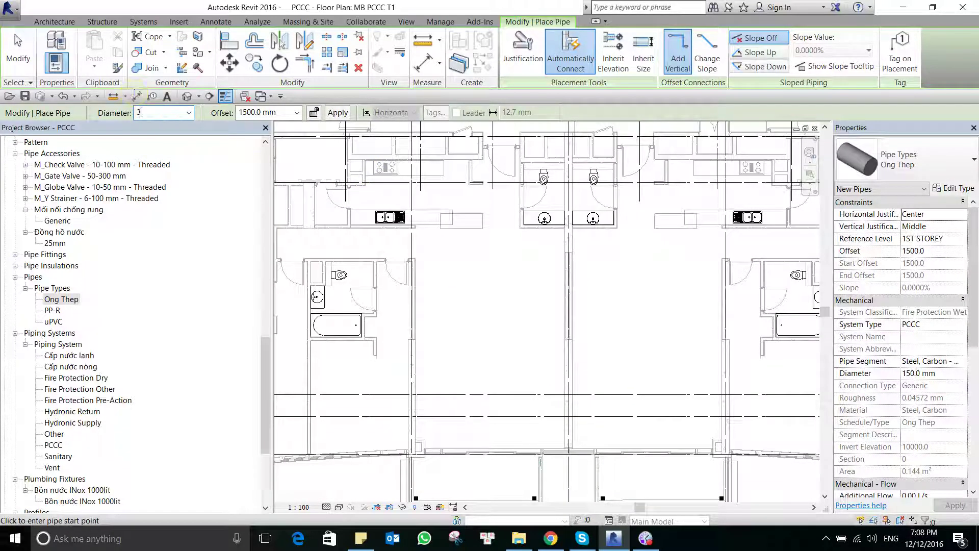
Step: Draw a 32 mm Ong Thep test pipe run, ending the horizontal segment at 1800 mm
{"action": "left_click", "coordinate": [153, 166]}
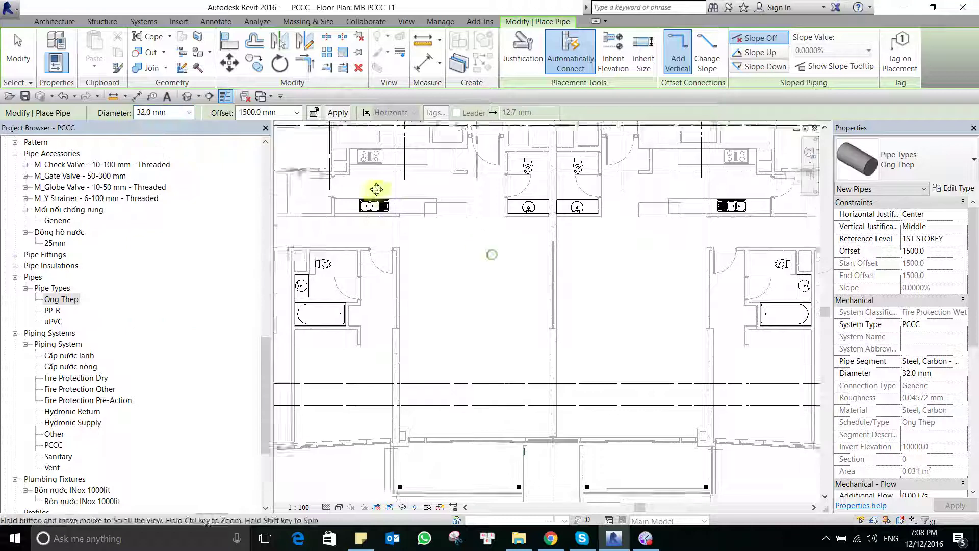
{"action": "middle_click_drag", "start_coordinate": [363, 226], "coordinate": [327, 194]}
{"action": "scroll", "coordinate": [408, 244], "scroll_direction": "up", "scroll_amount": 2}
{"action": "left_click", "coordinate": [409, 243]}
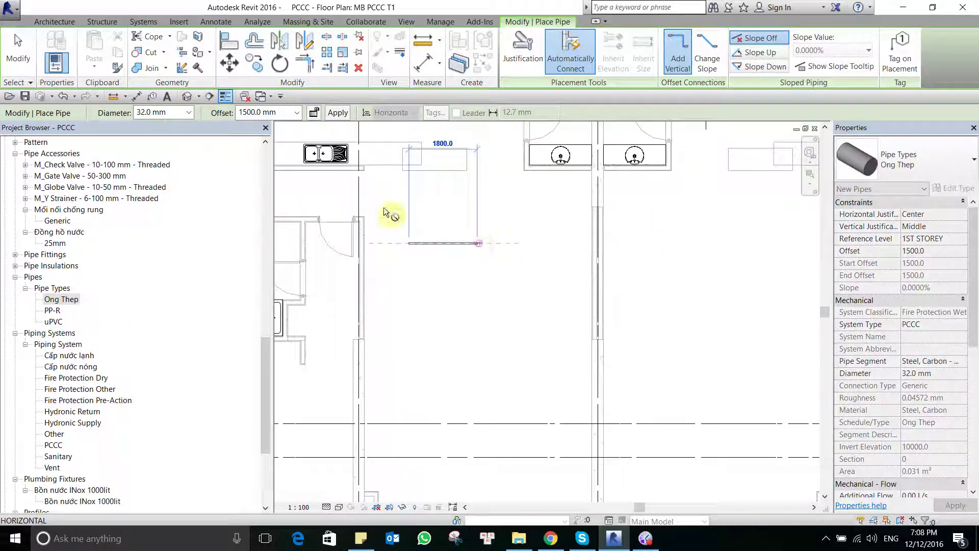
{"action": "key", "text": "Return"}
{"action": "scroll", "coordinate": [383, 212], "scroll_direction": "up", "scroll_amount": 2}
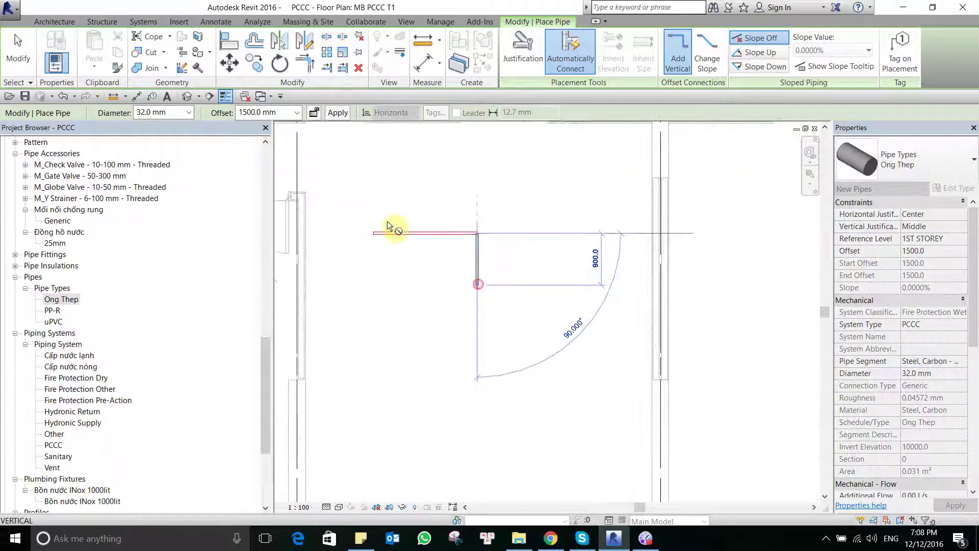
{"action": "scroll", "coordinate": [482, 232], "scroll_direction": "up", "scroll_amount": 2}
{"action": "key", "text": "Escape"}
{"action": "scroll", "coordinate": [389, 188], "scroll_direction": "down", "scroll_amount": 1}
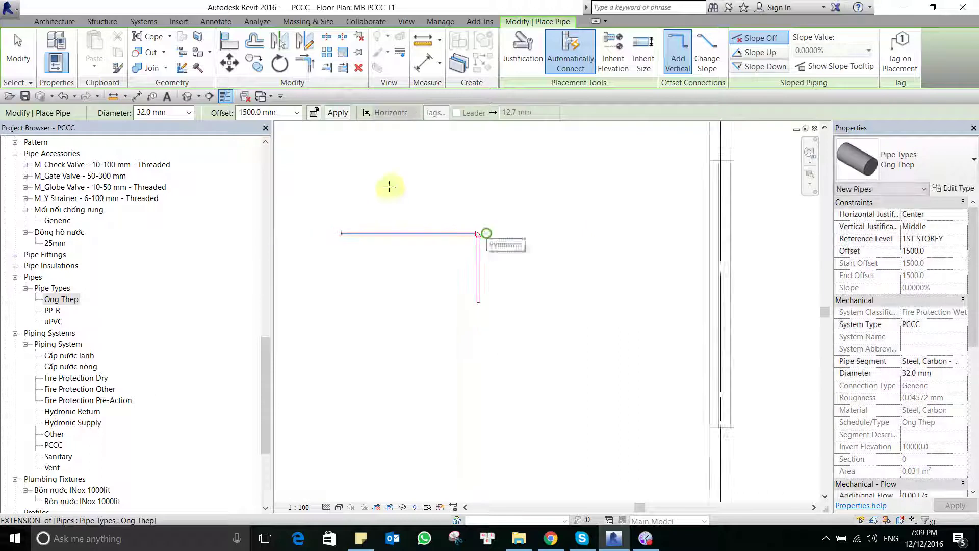
Step: Draw an 80 mm L-shaped test pipe run with a corner elbow
{"action": "left_click", "coordinate": [188, 112]}
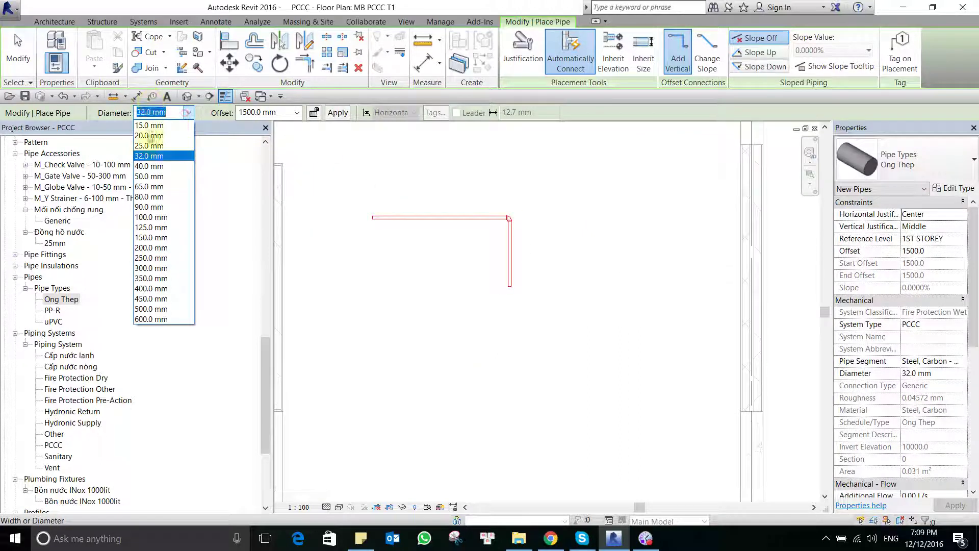
{"action": "left_click", "coordinate": [148, 196]}
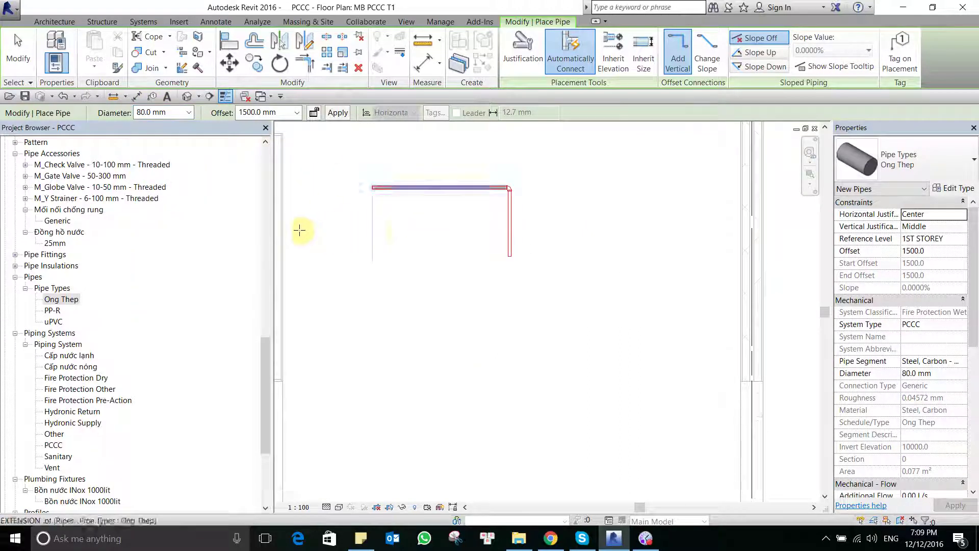
{"action": "left_click", "coordinate": [510, 287]}
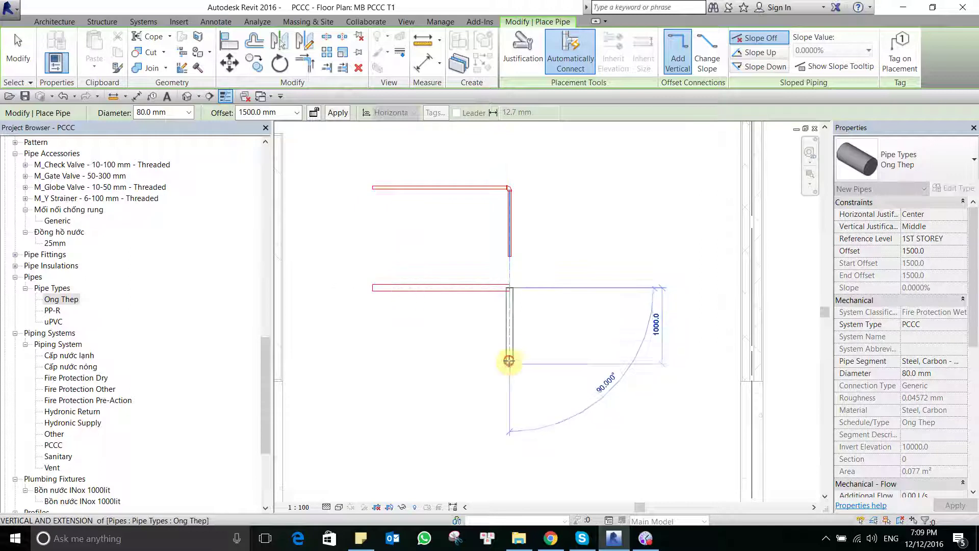
{"action": "left_click", "coordinate": [510, 362]}
{"action": "key", "text": "Escape"}
{"action": "scroll", "coordinate": [409, 230], "scroll_direction": "up", "scroll_amount": 2}
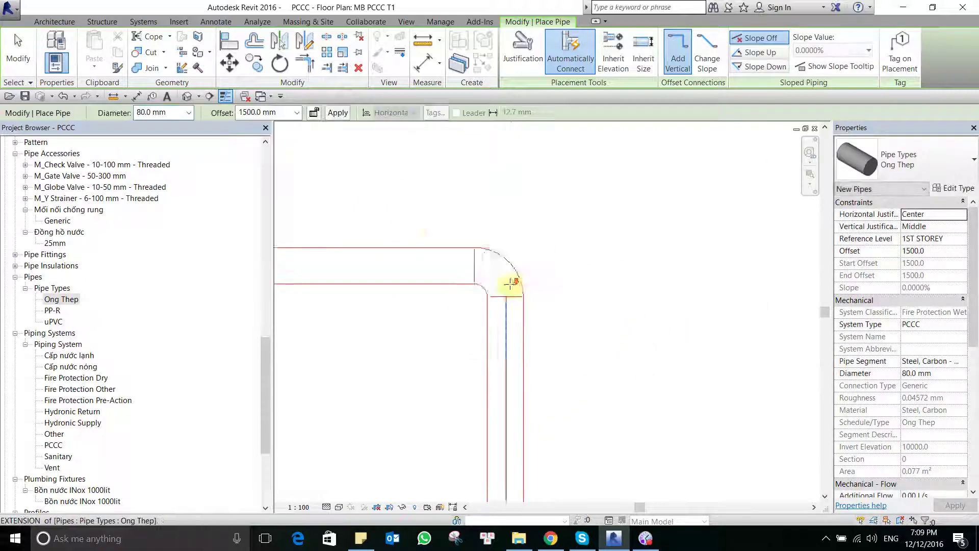
{"action": "scroll", "coordinate": [419, 207], "scroll_direction": "down", "scroll_amount": 2}
Step: Draw a 150 mm L-shaped test pipe run below the others, then exit pipe placement
{"action": "middle_click_drag", "start_coordinate": [419, 207], "coordinate": [429, 104]}
{"action": "left_click", "coordinate": [189, 112]}
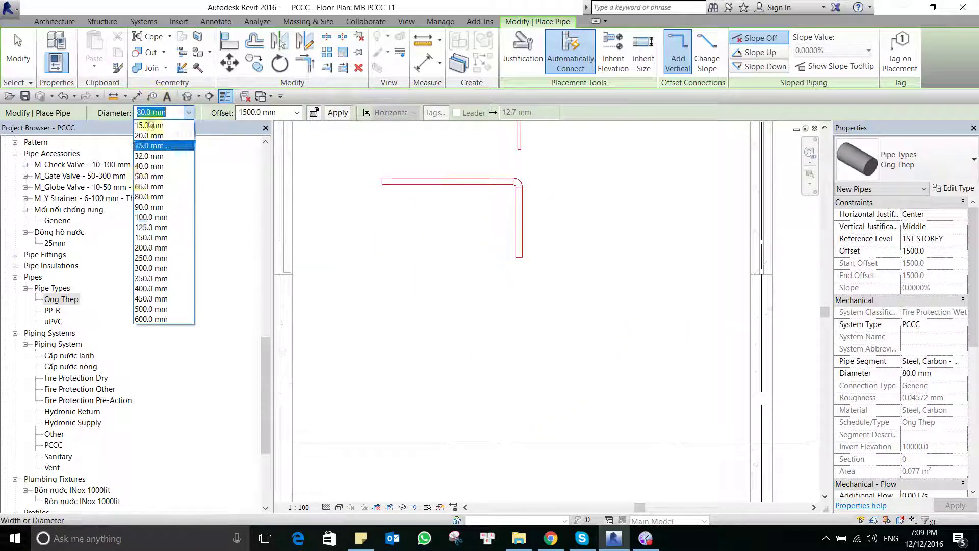
{"action": "left_click", "coordinate": [153, 238]}
{"action": "middle_click_drag", "start_coordinate": [421, 229], "coordinate": [426, 190]}
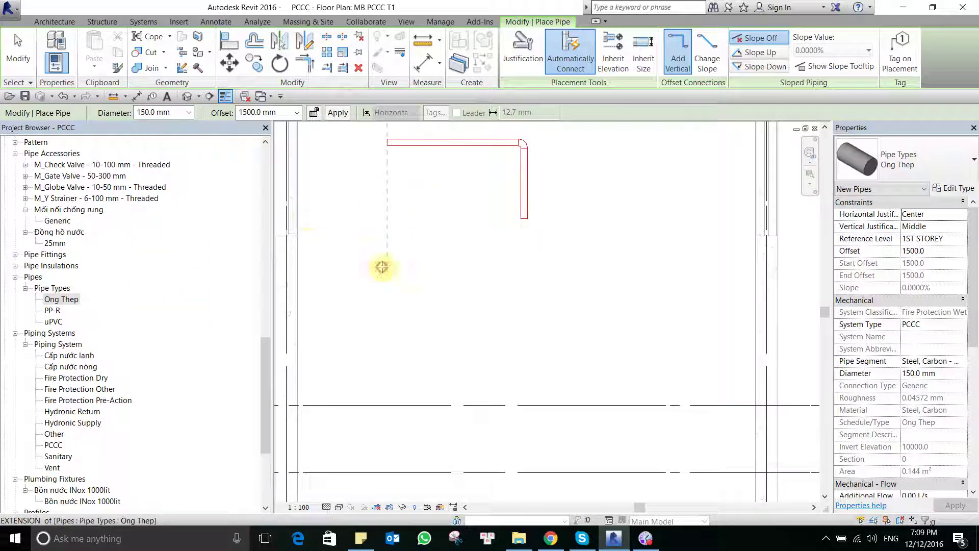
{"action": "left_click", "coordinate": [387, 266]}
{"action": "left_click", "coordinate": [524, 266]}
{"action": "left_click", "coordinate": [522, 340]}
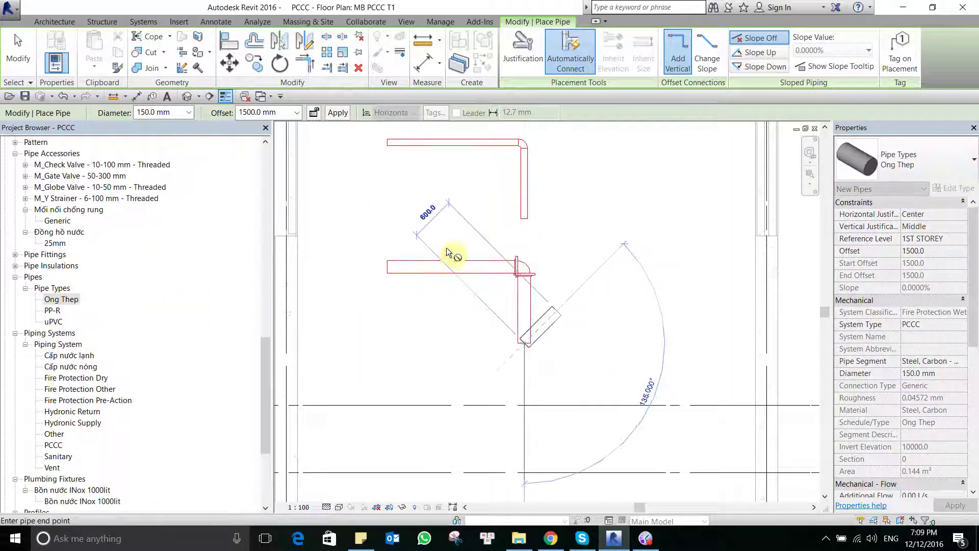
{"action": "key", "text": "Escape"}
{"action": "scroll", "coordinate": [431, 227], "scroll_direction": "up", "scroll_amount": 2}
{"action": "key", "text": "Escape"}
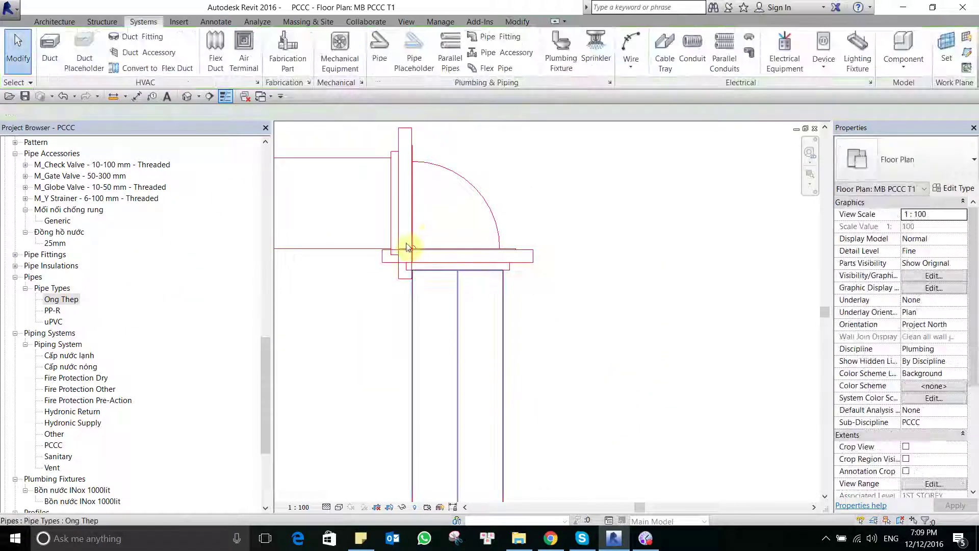
Step: Inspect the 150 mm run's pipe and elbow, which uses M_Elbow - Generic: Standard
{"action": "left_click", "coordinate": [412, 246]}
{"action": "scroll", "coordinate": [512, 290], "scroll_direction": "down", "scroll_amount": 5}
{"action": "key", "text": "Escape"}
{"action": "scroll", "coordinate": [414, 231], "scroll_direction": "down", "scroll_amount": 3}
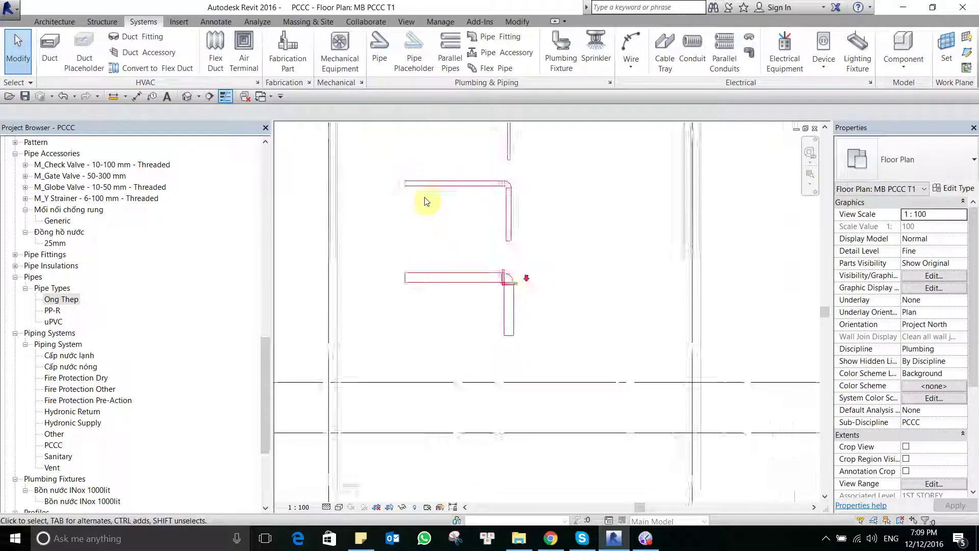
{"action": "scroll", "coordinate": [411, 166], "scroll_direction": "up", "scroll_amount": 4}
{"action": "scroll", "coordinate": [403, 257], "scroll_direction": "down", "scroll_amount": 1}
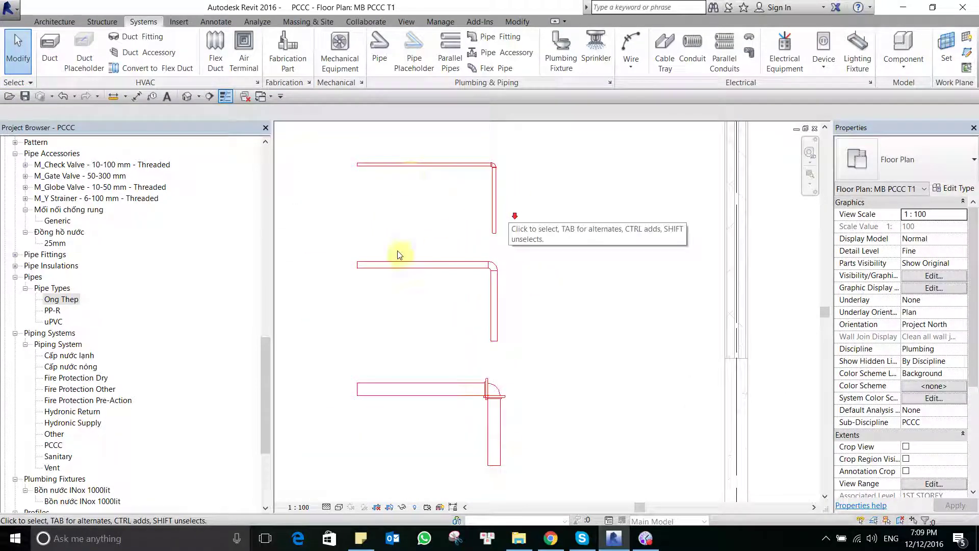
{"action": "scroll", "coordinate": [474, 391], "scroll_direction": "up", "scroll_amount": 3}
{"action": "left_click", "coordinate": [472, 392]}
{"action": "left_click", "coordinate": [503, 399]}
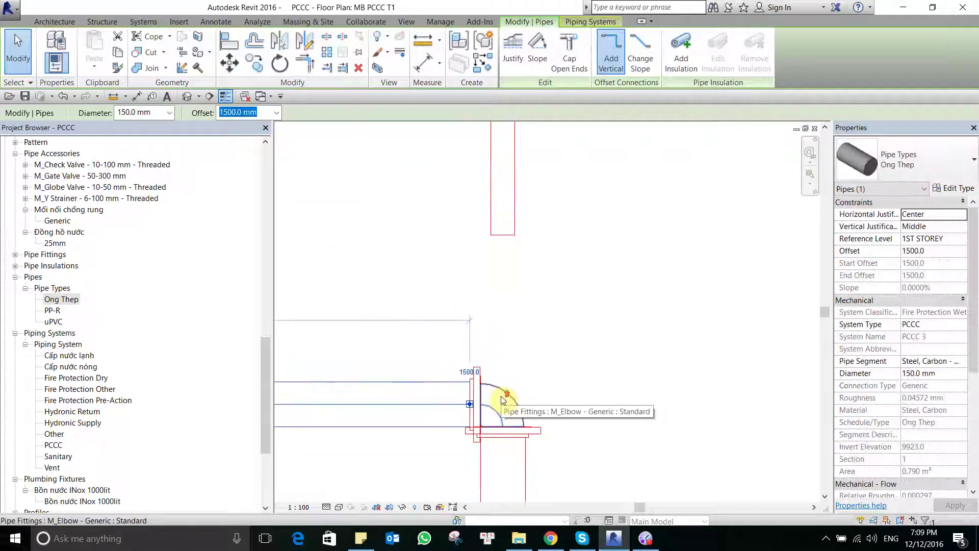
{"action": "scroll", "coordinate": [512, 384], "scroll_direction": "down", "scroll_amount": 1}
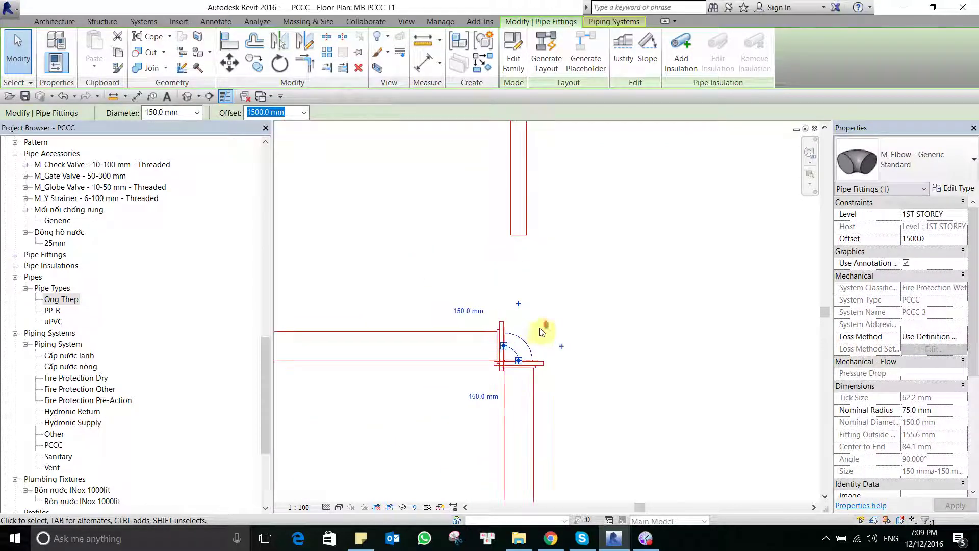
{"action": "key", "text": "Escape"}
Step: Delete the lowest 150 mm test pipe run
{"action": "scroll", "coordinate": [458, 293], "scroll_direction": "down", "scroll_amount": 2}
{"action": "scroll", "coordinate": [458, 292], "scroll_direction": "down", "scroll_amount": 2}
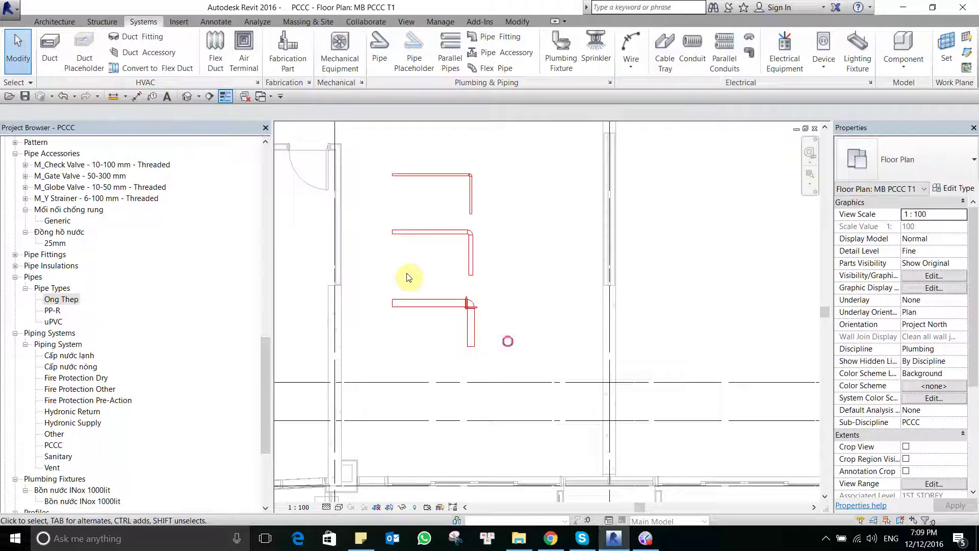
{"action": "left_click", "coordinate": [409, 300]}
{"action": "key", "text": "Delete"}
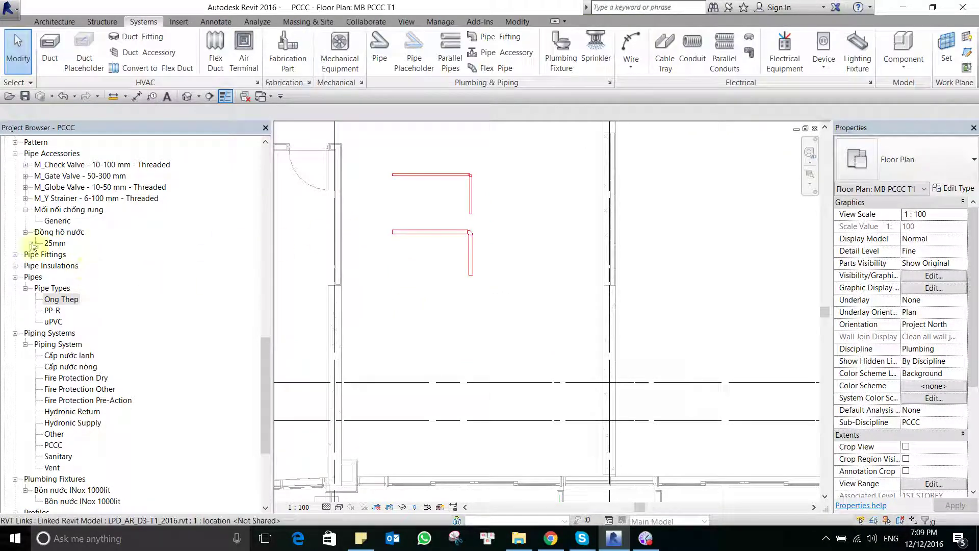
Step: Reopen Ong Thep routing preferences and set the 150–600 mm elbow to M_Elbow - Flanged - CS - Class 150: Standard
{"action": "double_click", "coordinate": [61, 300]}
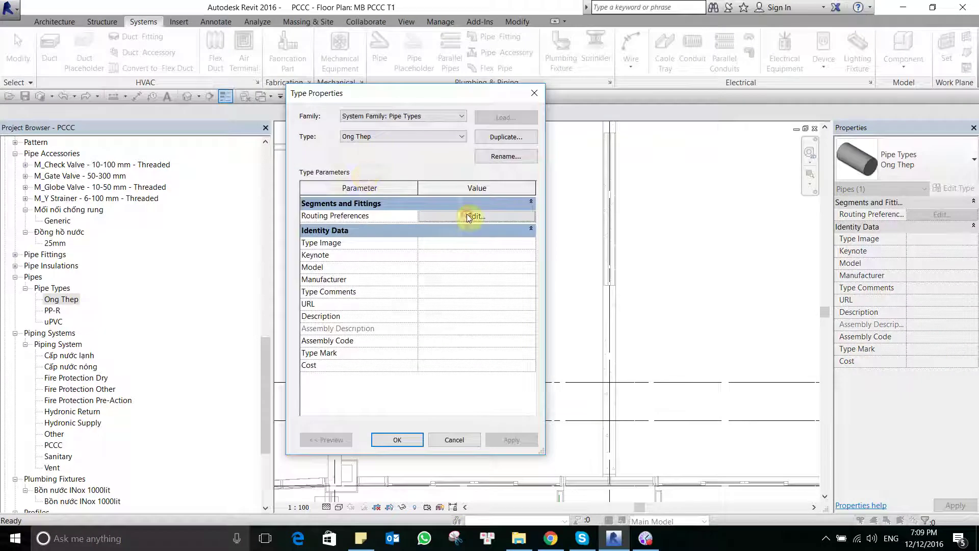
{"action": "left_click", "coordinate": [470, 216]}
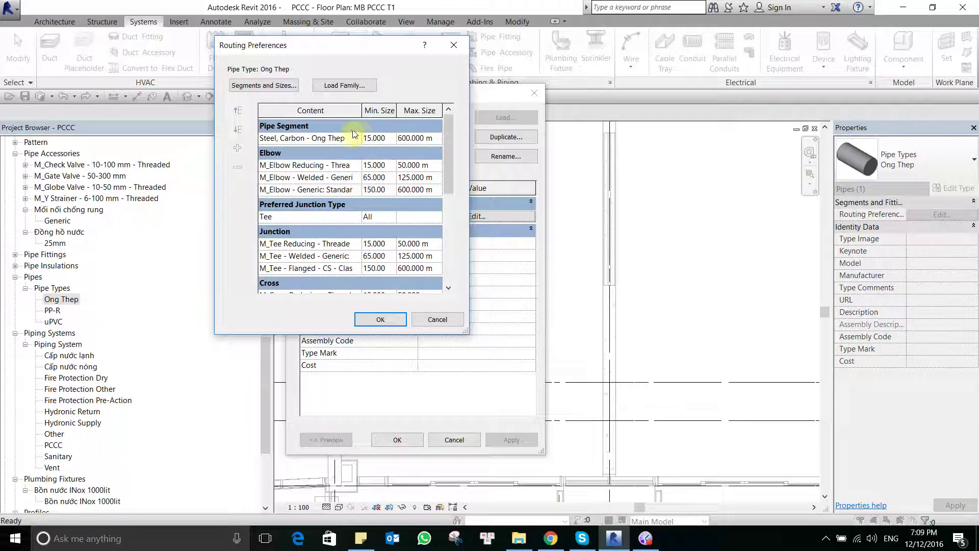
{"action": "scroll", "coordinate": [357, 140], "scroll_direction": "down", "scroll_amount": 1}
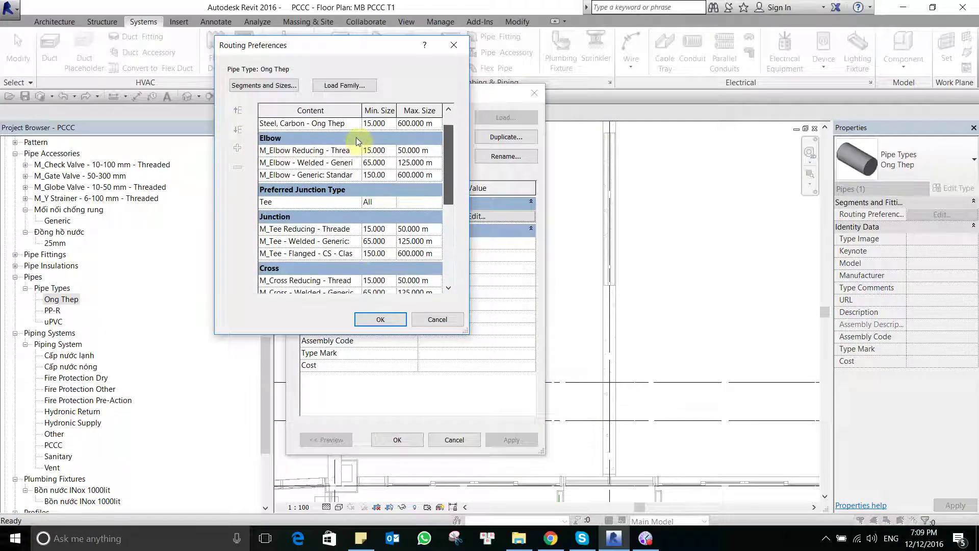
{"action": "scroll", "coordinate": [356, 136], "scroll_direction": "up", "scroll_amount": 1}
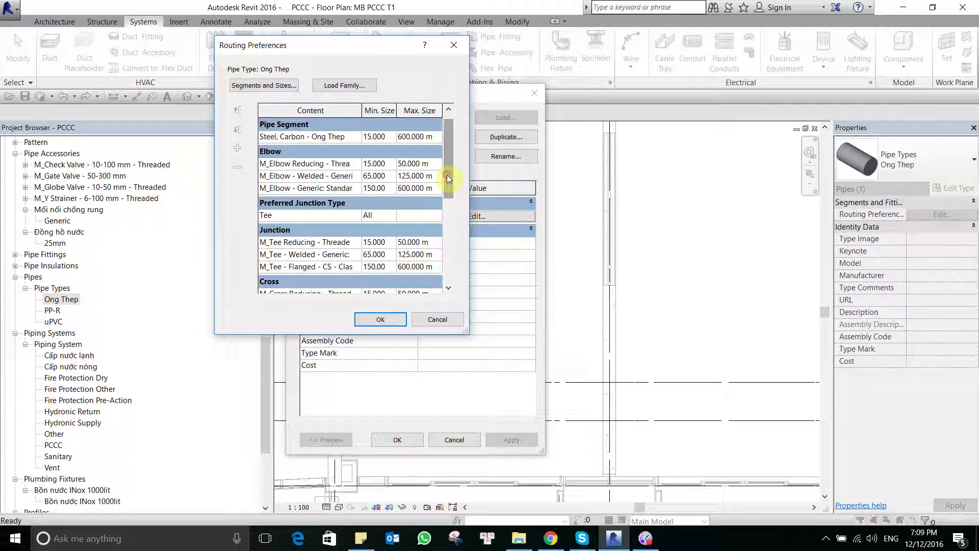
{"action": "left_click", "coordinate": [306, 188]}
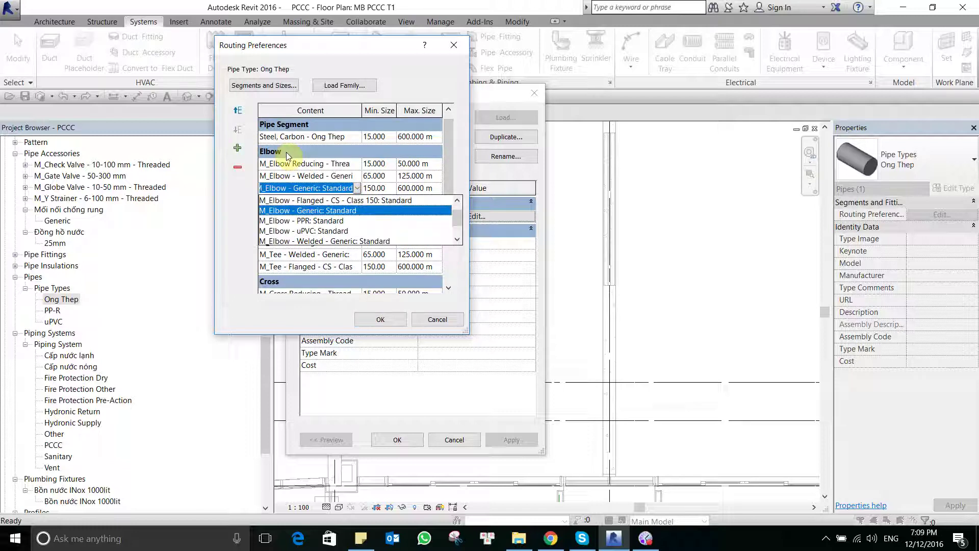
{"action": "left_click", "coordinate": [316, 200]}
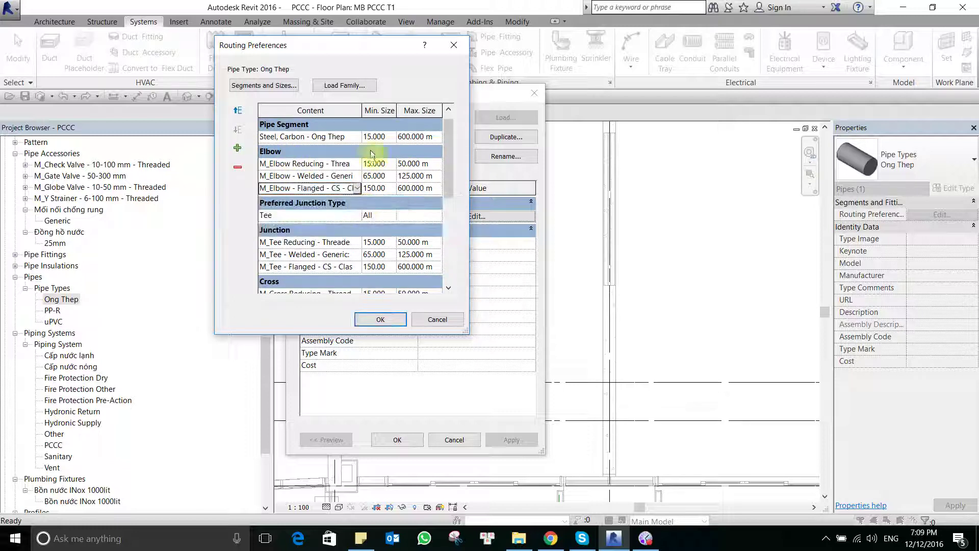
{"action": "scroll", "coordinate": [357, 189], "scroll_direction": "down", "scroll_amount": 1}
{"action": "scroll", "coordinate": [357, 199], "scroll_direction": "down", "scroll_amount": 2}
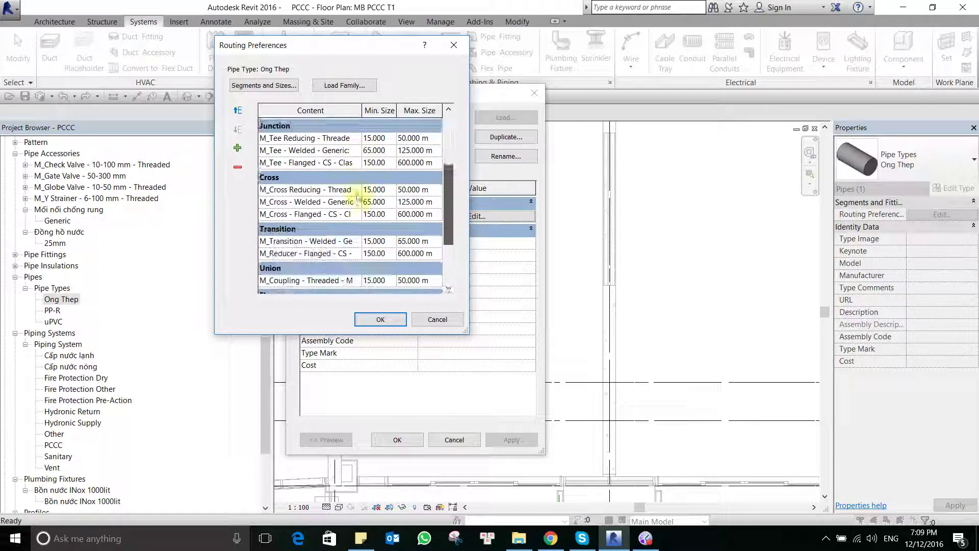
{"action": "scroll", "coordinate": [357, 199], "scroll_direction": "down", "scroll_amount": 2}
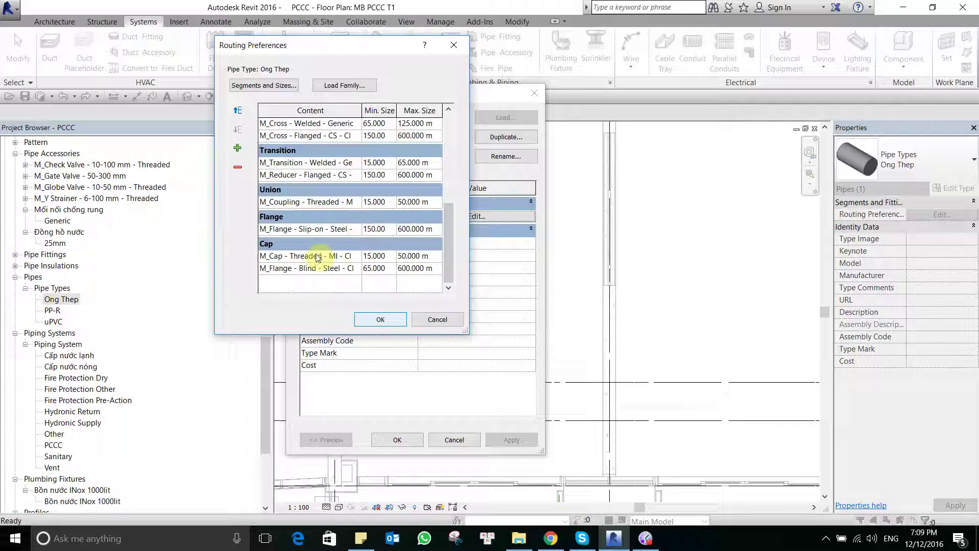
{"action": "scroll", "coordinate": [356, 159], "scroll_direction": "up", "scroll_amount": 3}
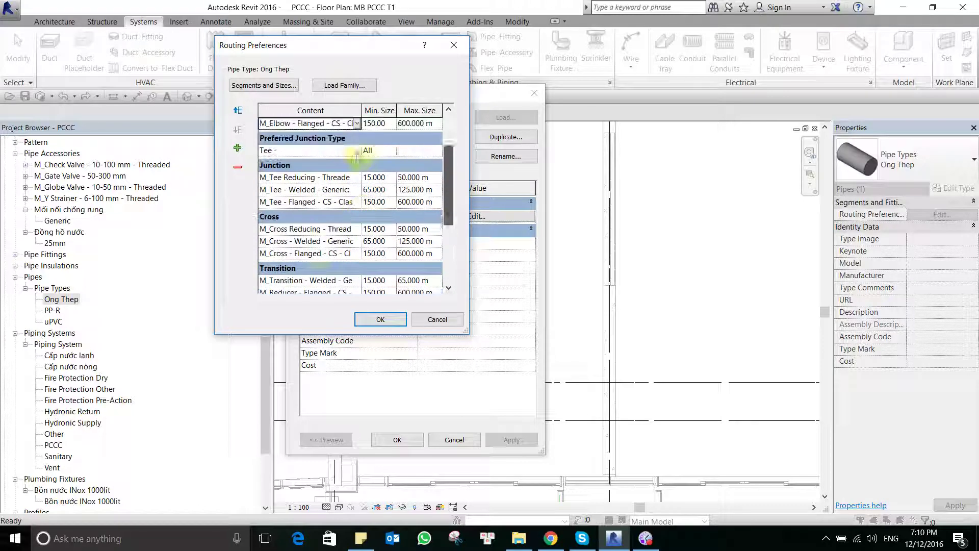